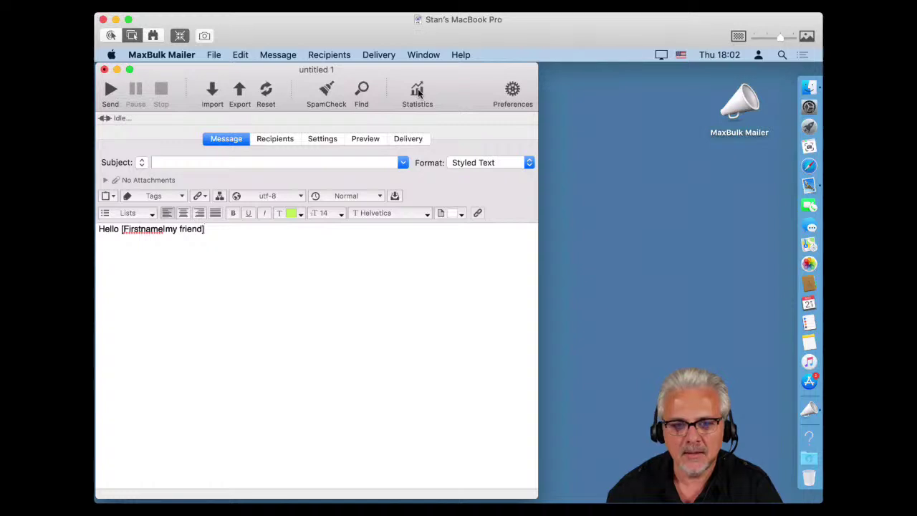
Start the MLM installation and move the installer window toward the middle of the desktop
left_click(418, 91)
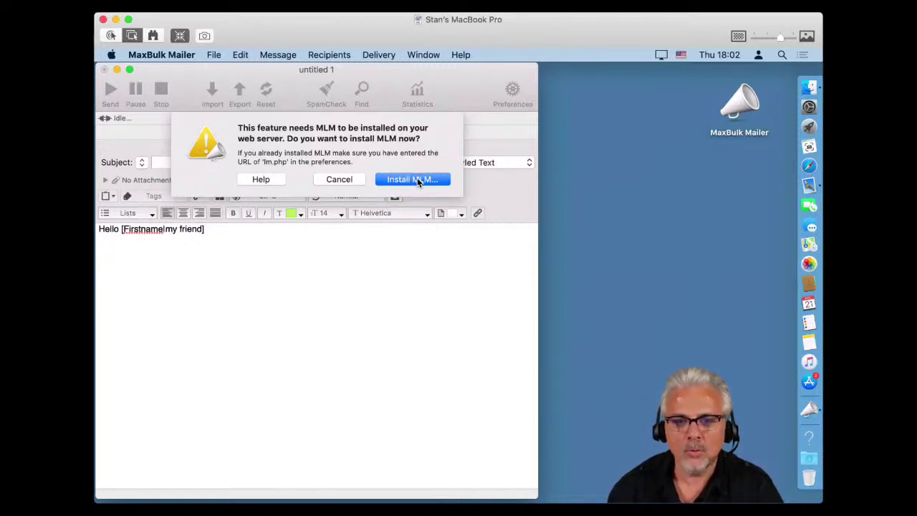
left_click(355, 180)
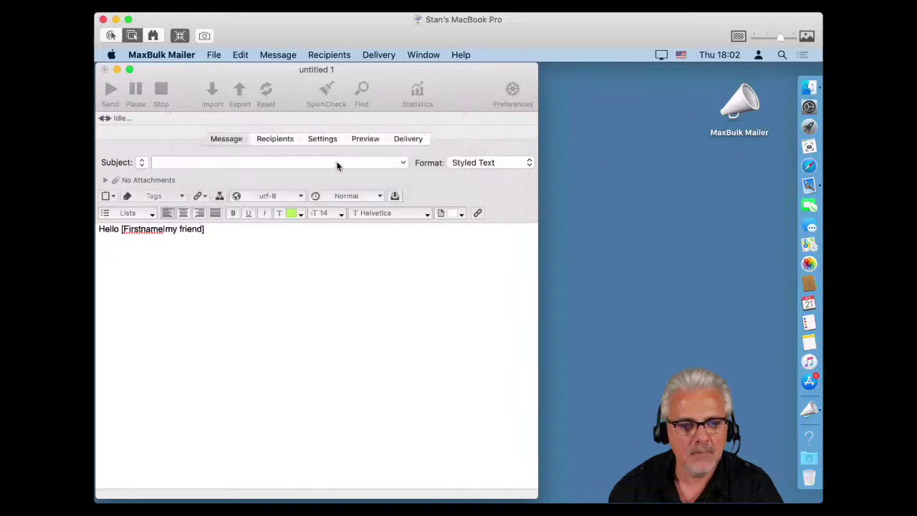
left_click(161, 54)
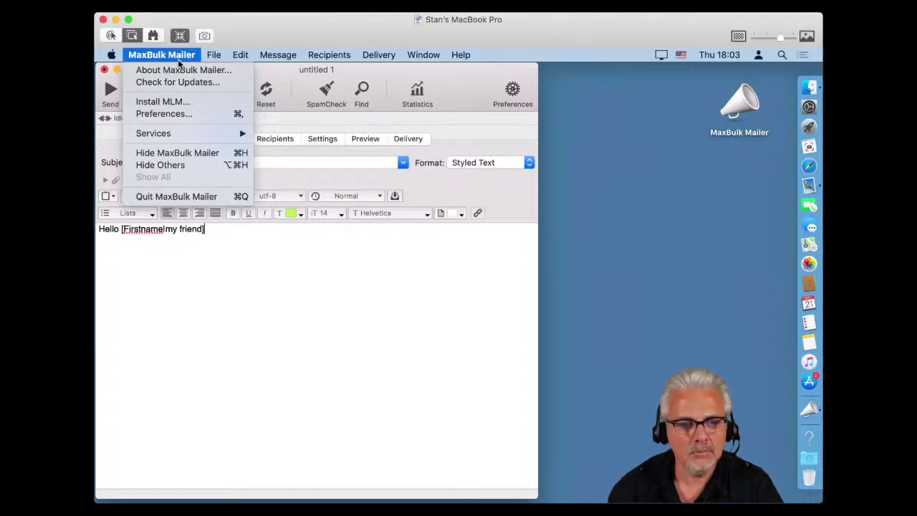
left_click(182, 105)
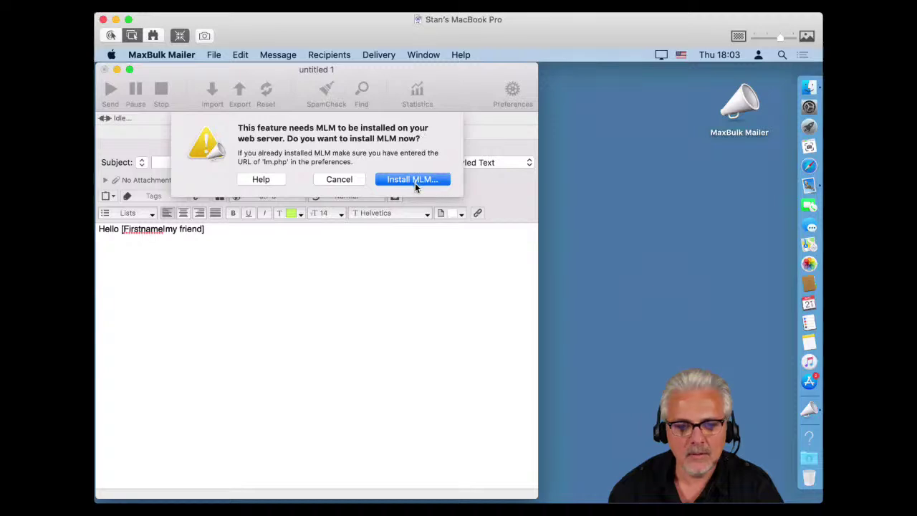
left_click(412, 179)
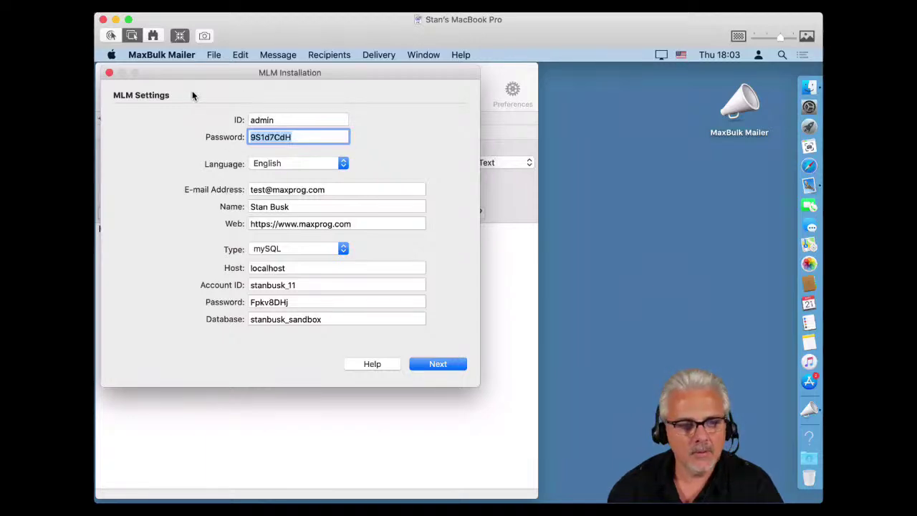
left_click_drag(217, 77, 360, 119)
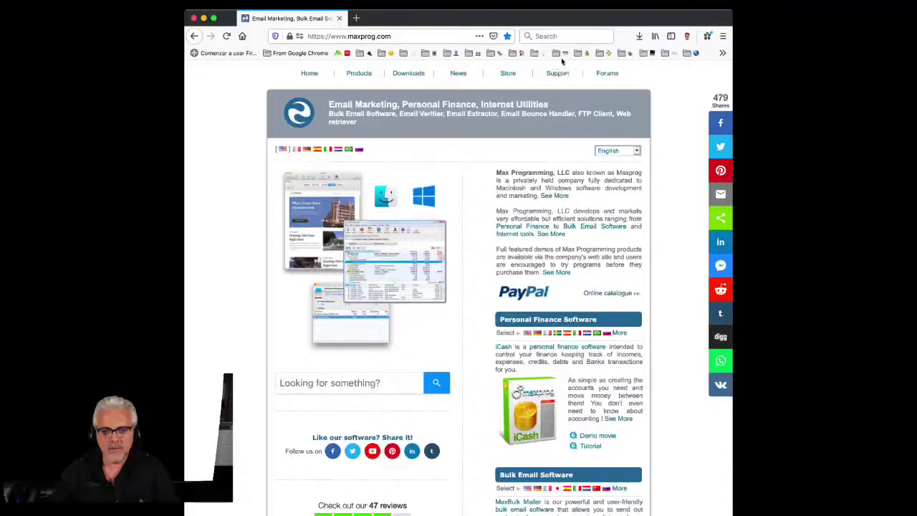
Switch to the web browser and go to mlm.maxprog.com
left_click(398, 37)
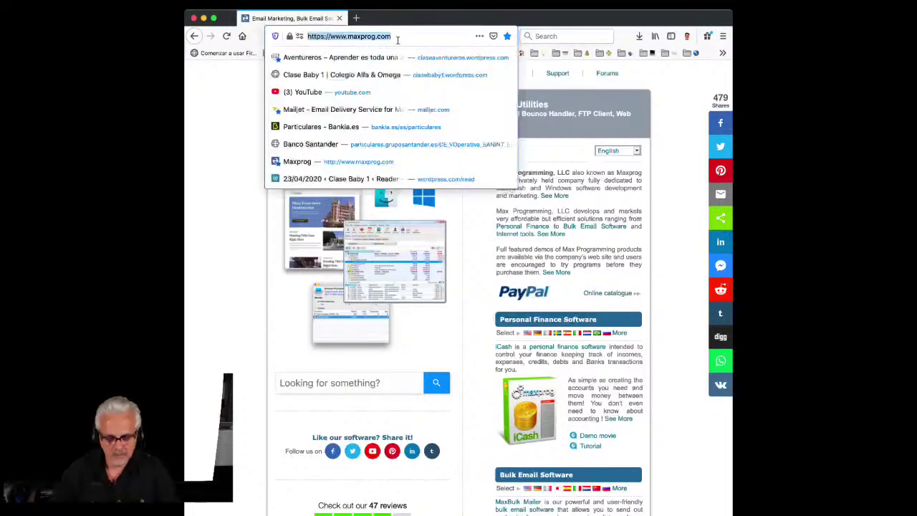
type("mlm.m")
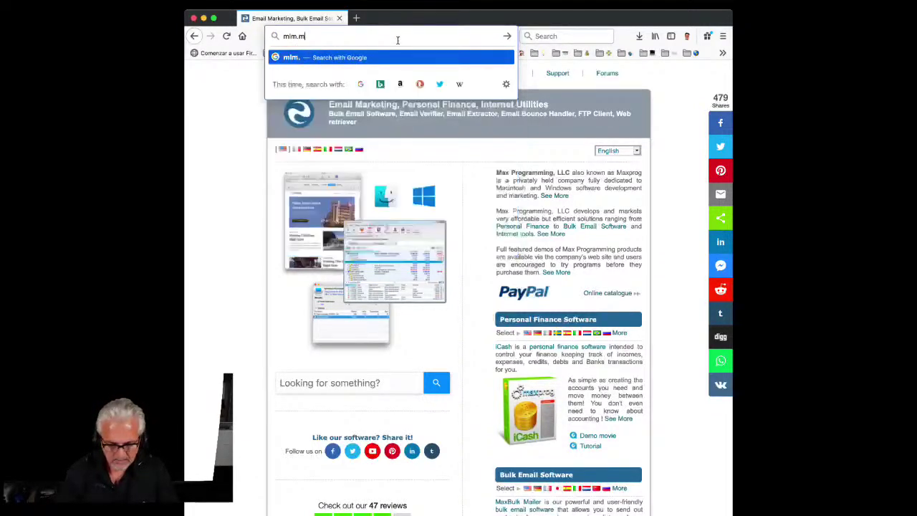
type("axprog.omc")
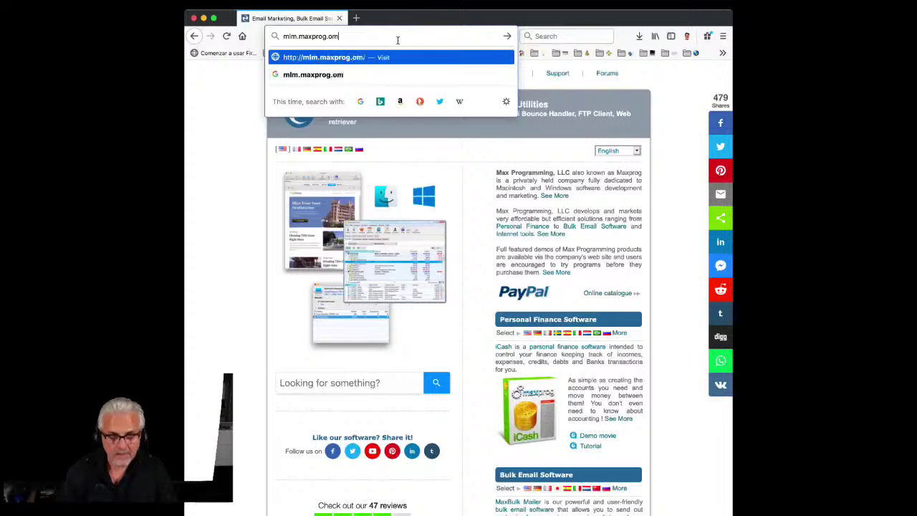
key("BackSpace")
key("BackSpace")
key("BackSpace")
type("com")
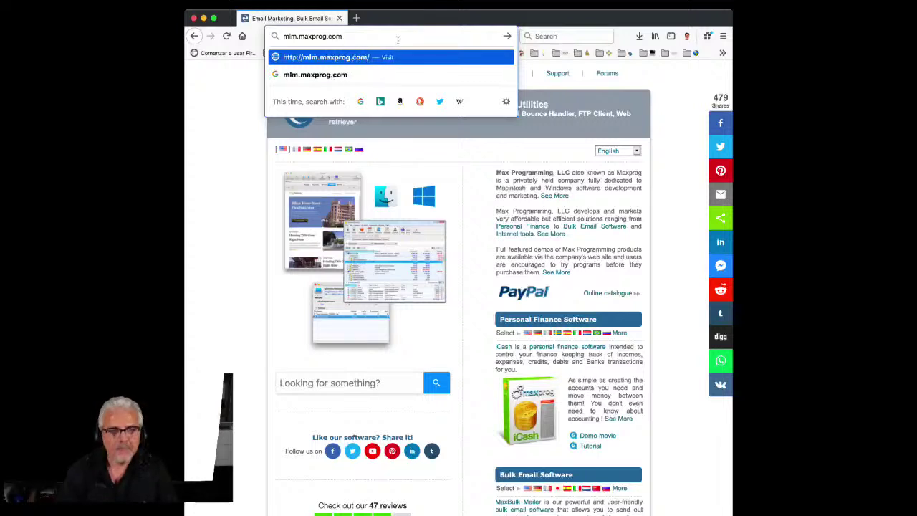
key("Return")
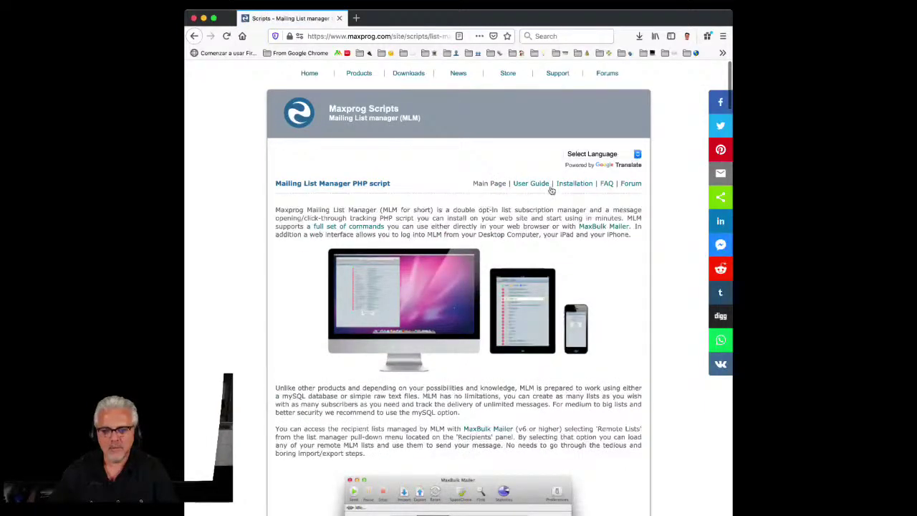
Open the MLM installation guide, dismiss its subscription pop-up, and return to the MLM installer in MaxBulk Mailer
left_click(574, 184)
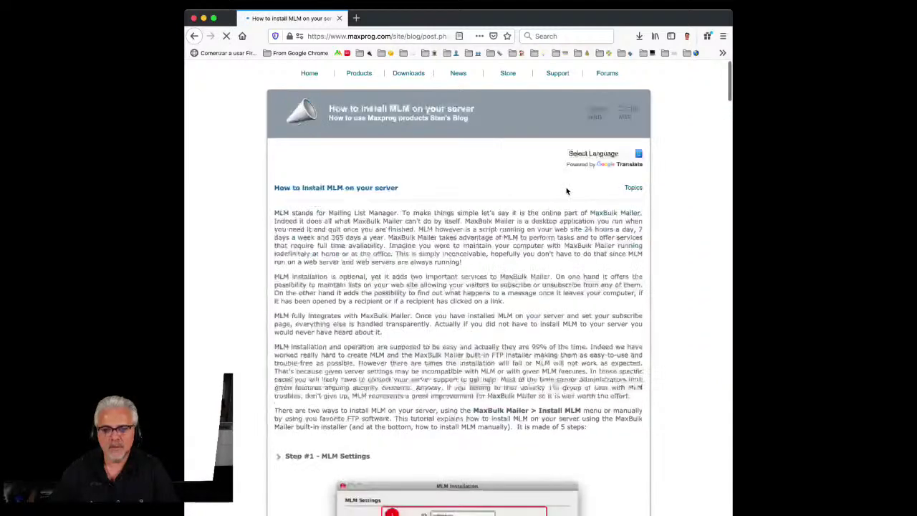
scroll(561, 188, "down", 10)
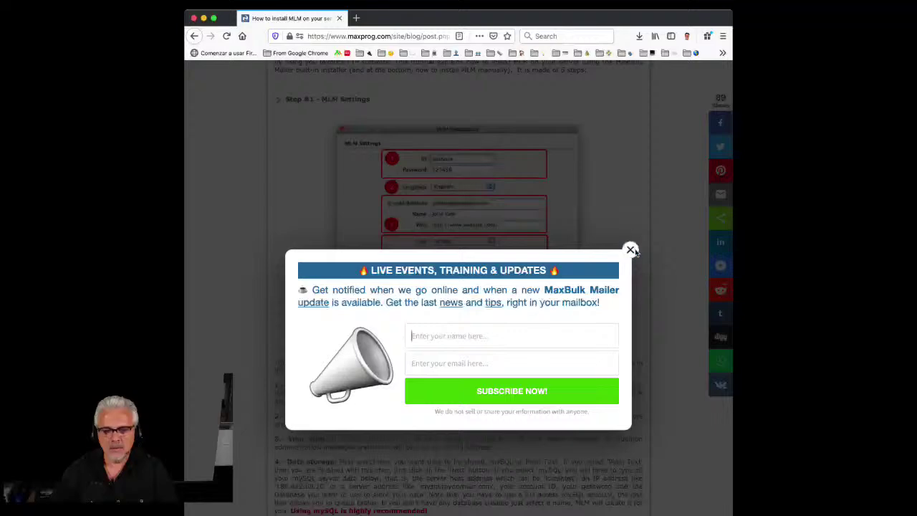
left_click(631, 249)
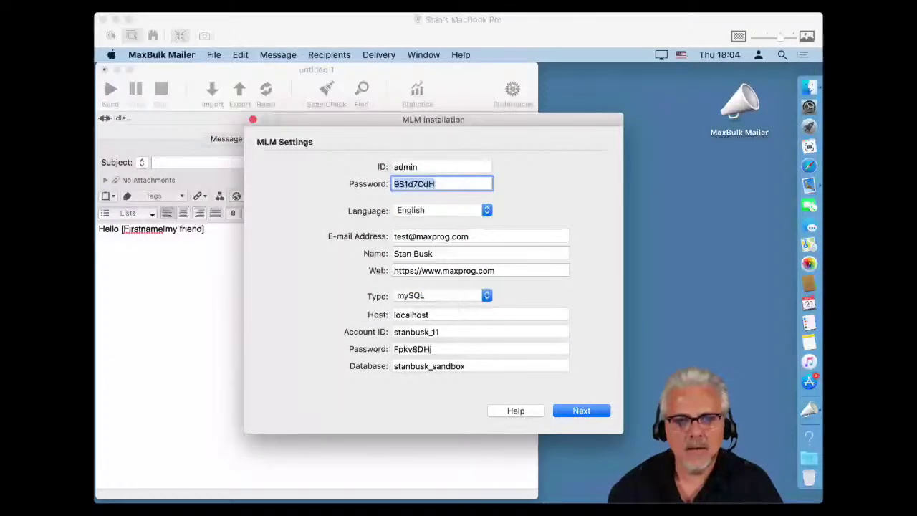
left_click(546, 18)
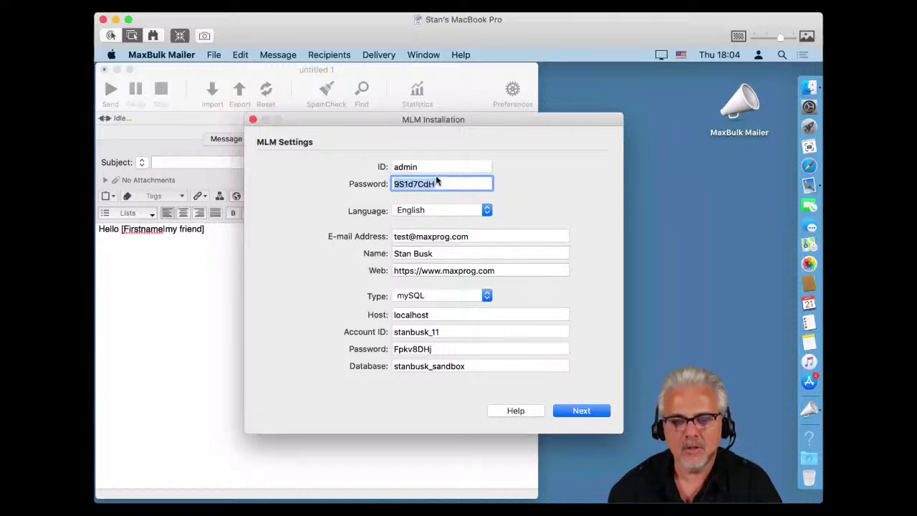
Check the language, database type and host choices, keep English, mySQL and localhost, and continue to the FTP server settings
left_click(489, 53)
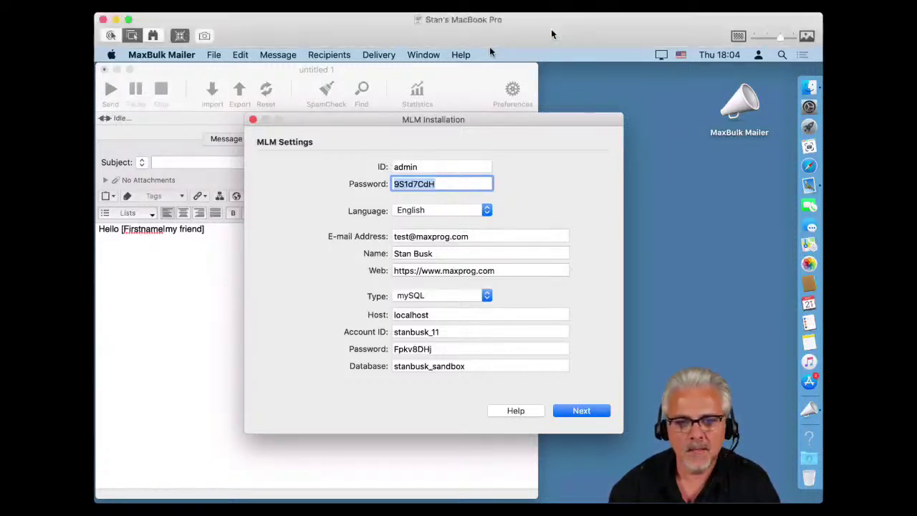
left_click(421, 213)
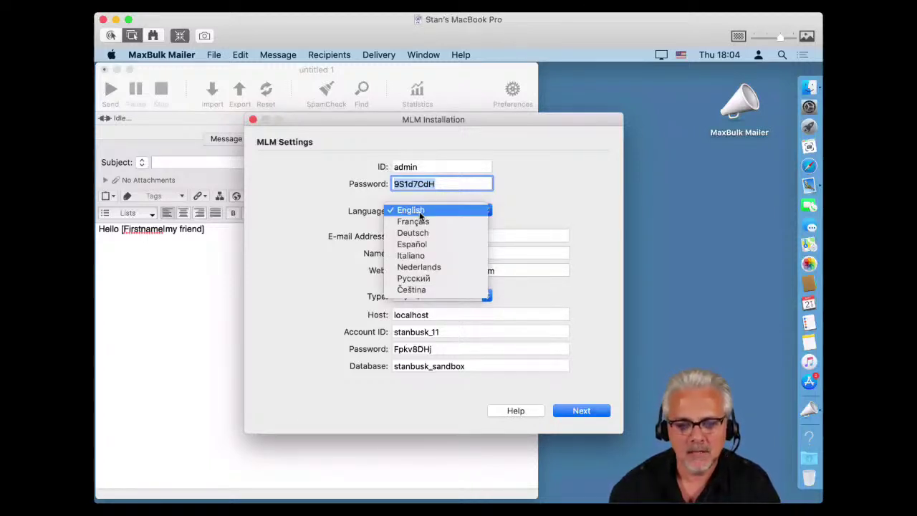
left_click(542, 188)
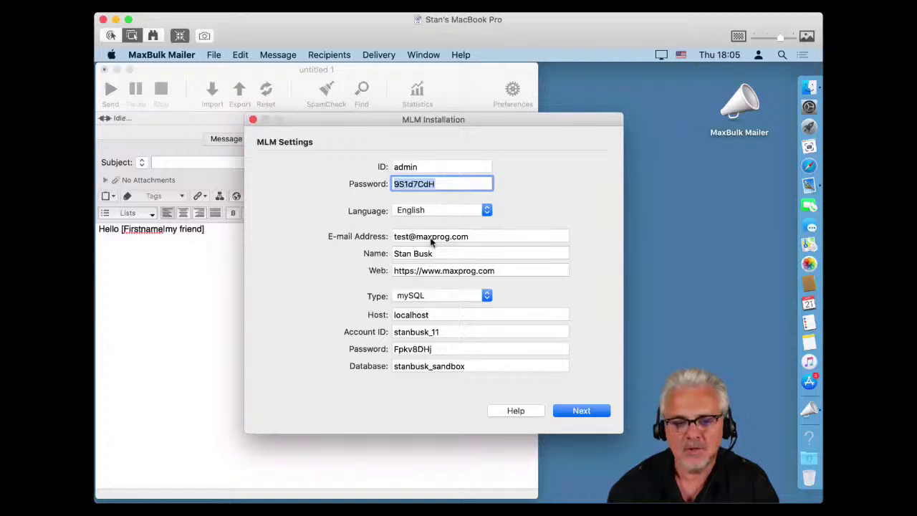
left_click(427, 297)
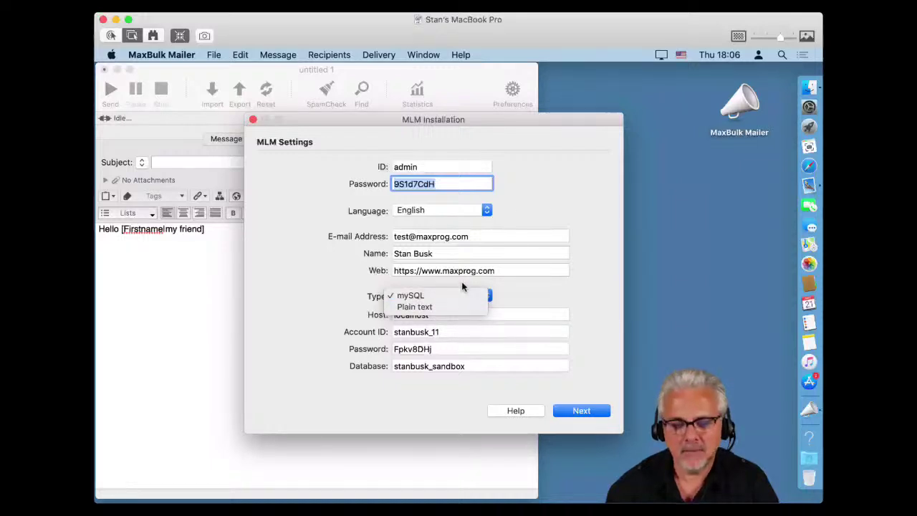
left_click(464, 287)
left_click(430, 315)
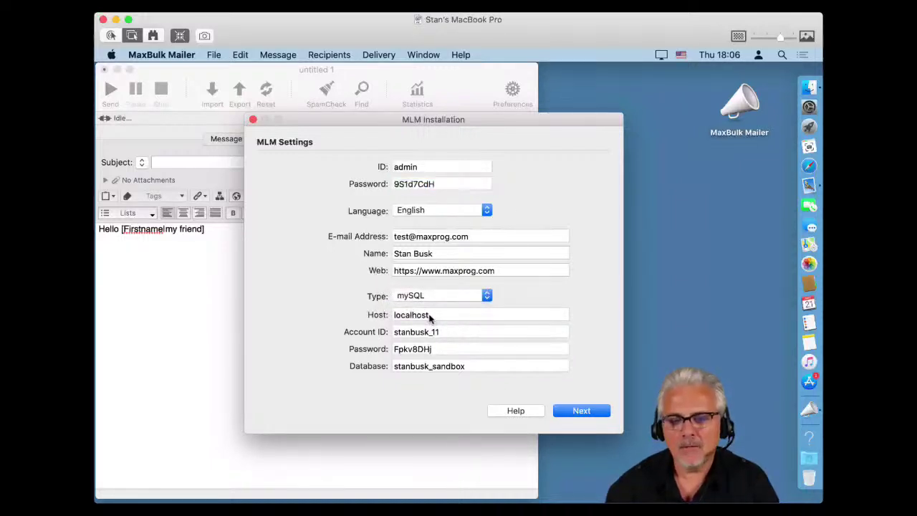
double_click(430, 316)
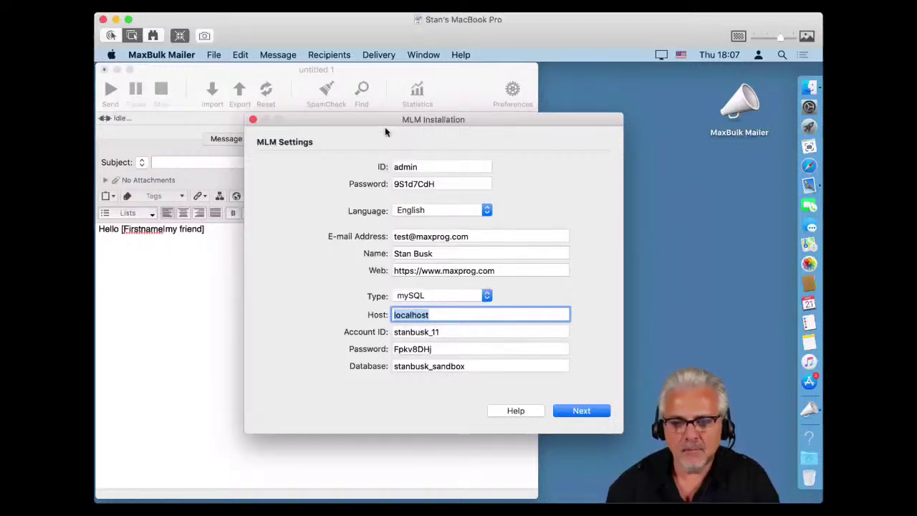
left_click(586, 417)
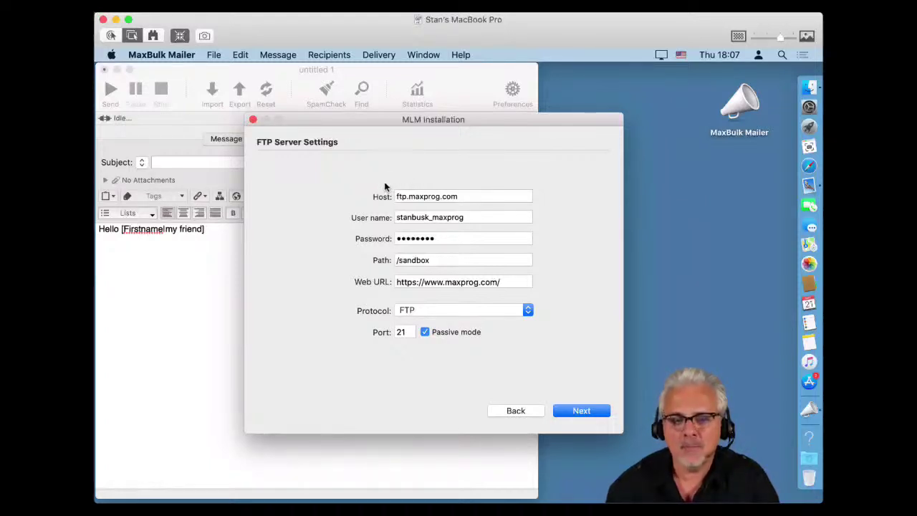
triple_click(413, 263)
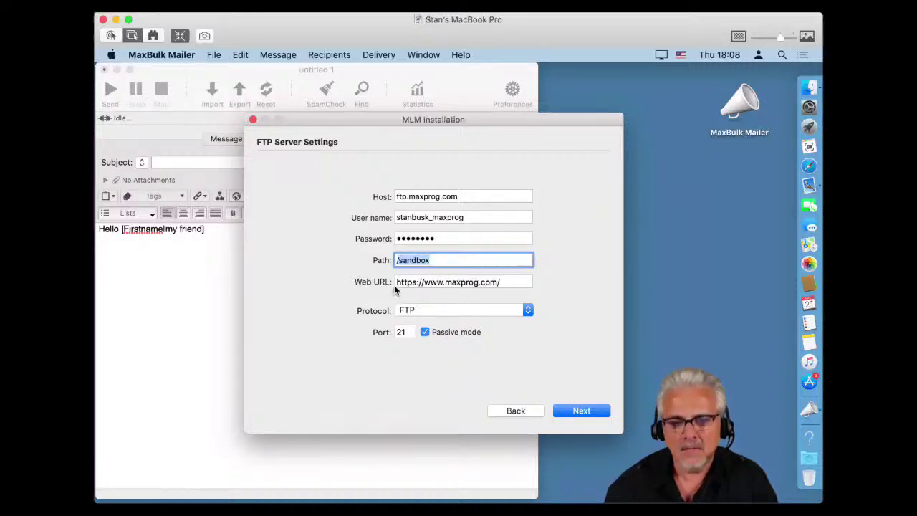
left_click(449, 285)
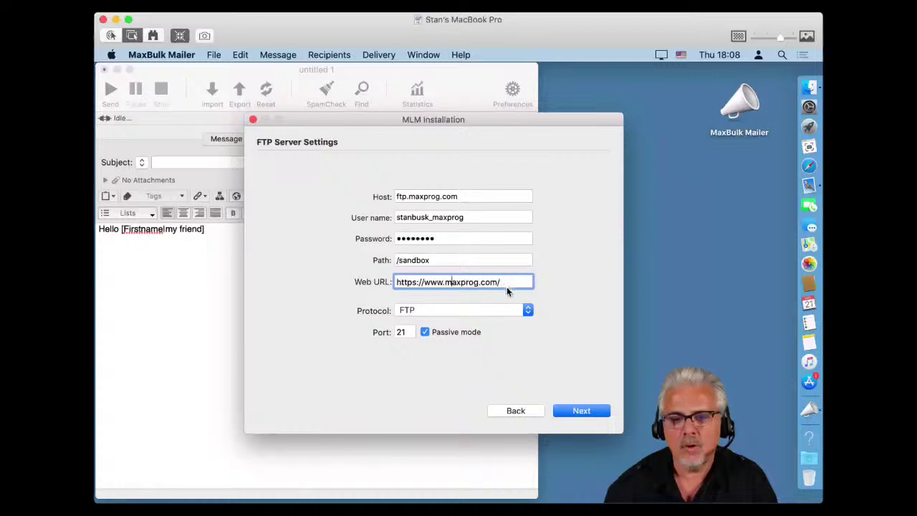
left_click_drag(503, 284, 397, 286)
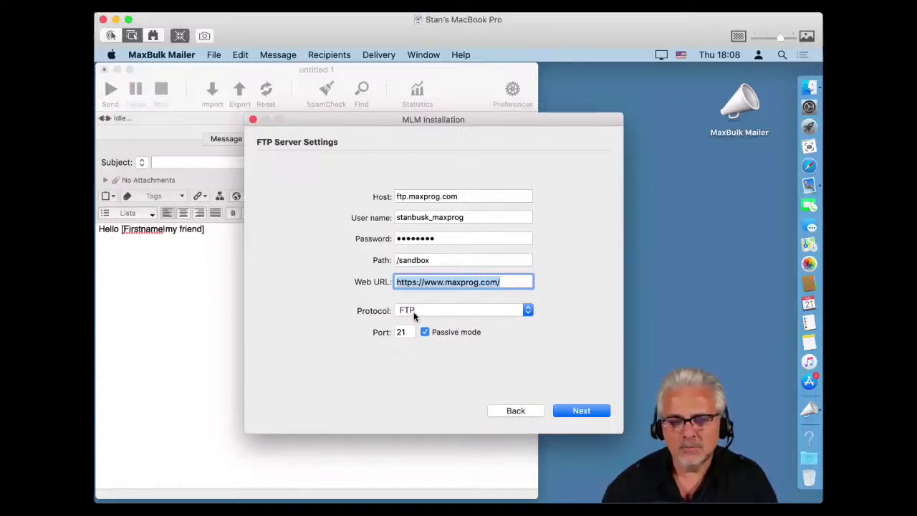
left_click(583, 410)
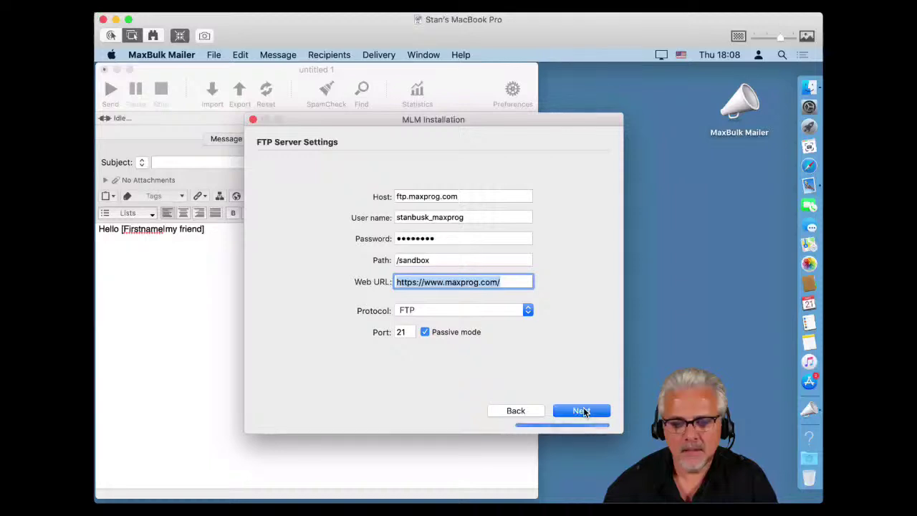
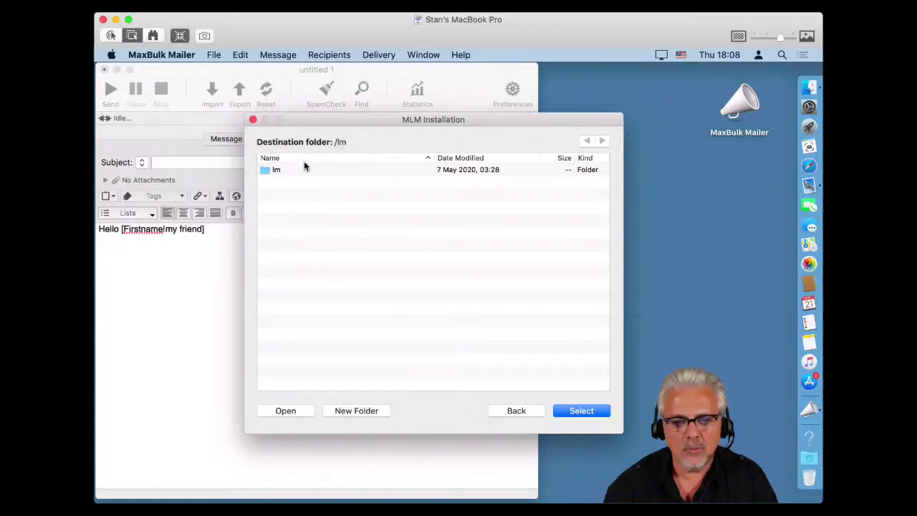
Install MLM into the /lm destination folder, replacing all existing files, and close the installer
left_click(580, 410)
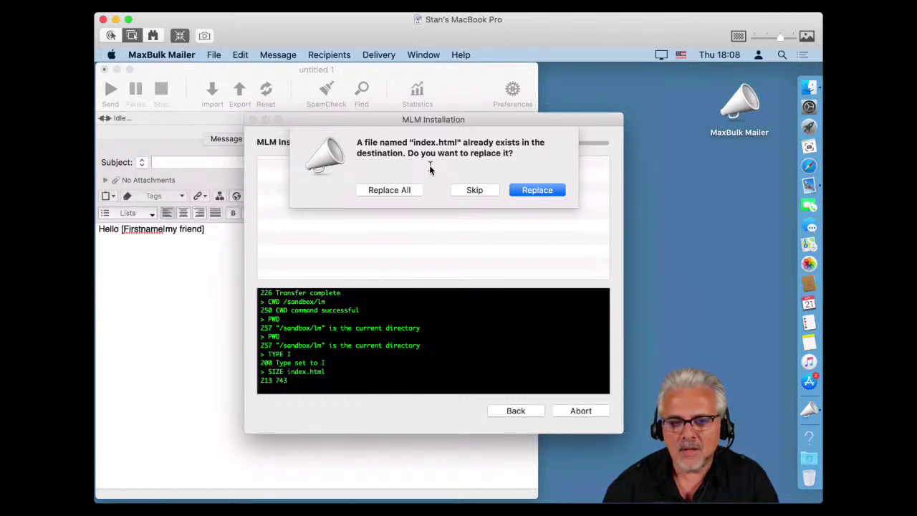
left_click(397, 192)
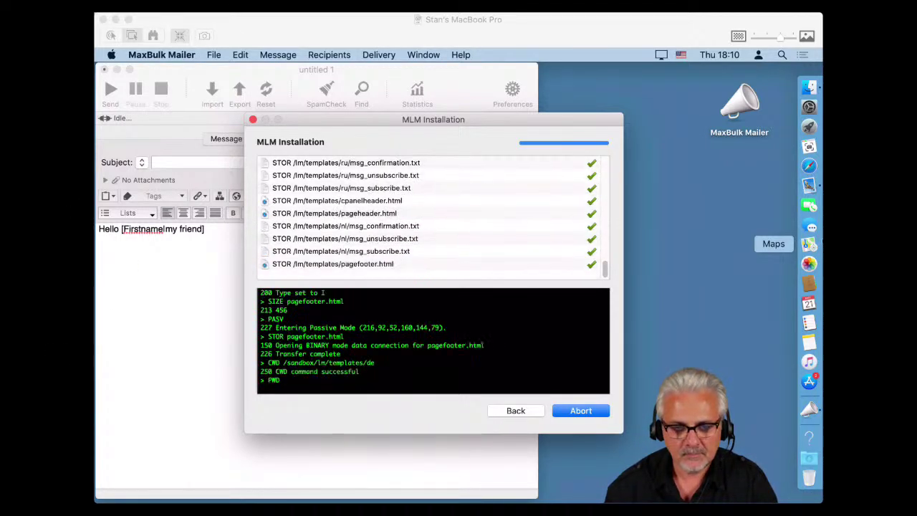
left_click(415, 129)
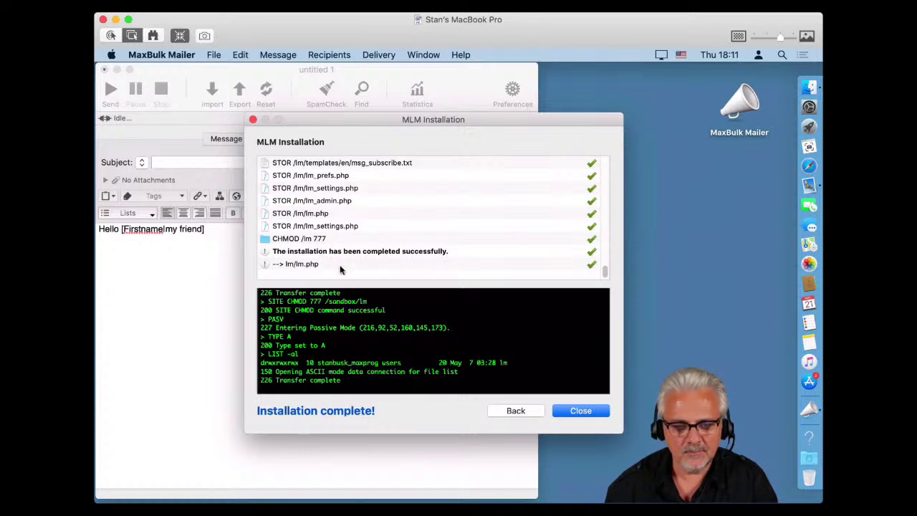
left_click(581, 411)
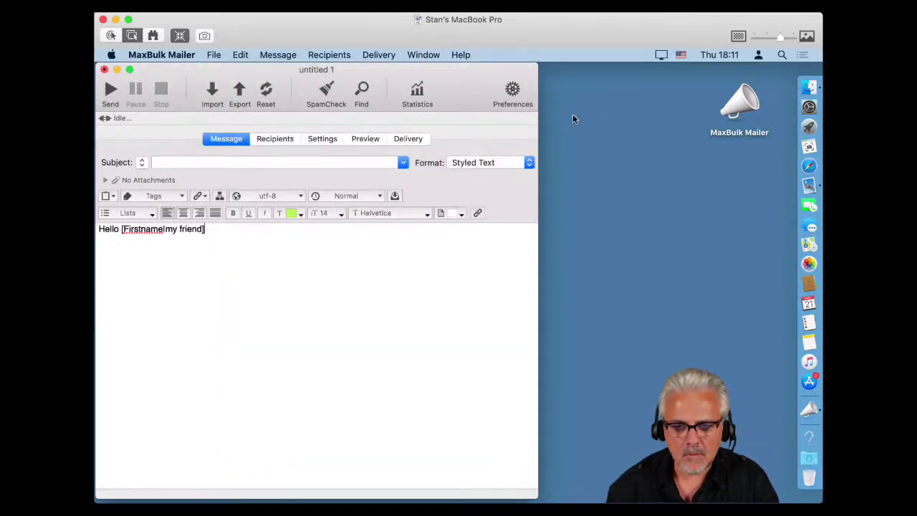
left_click(511, 93)
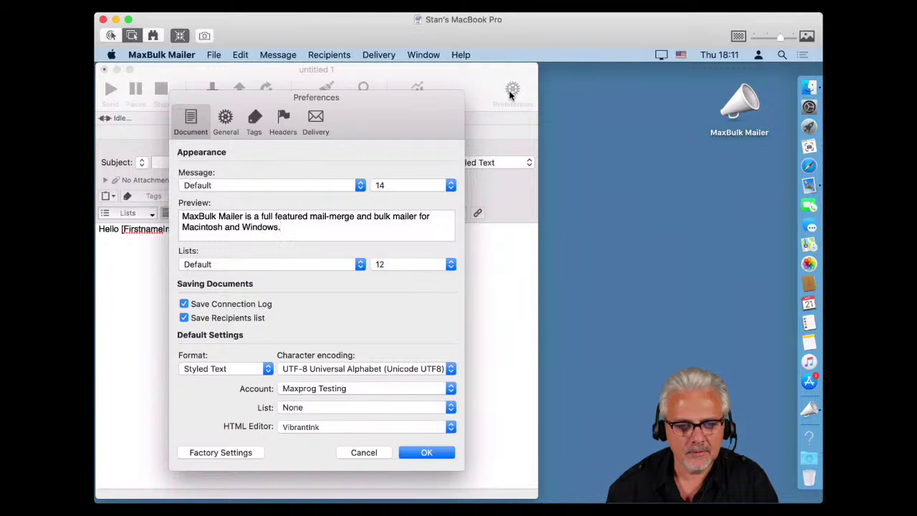
left_click(226, 120)
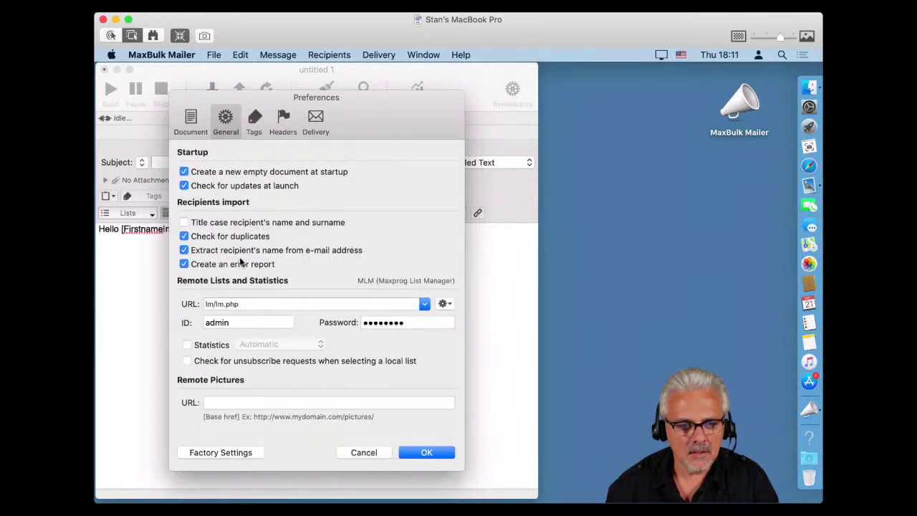
left_click(206, 305)
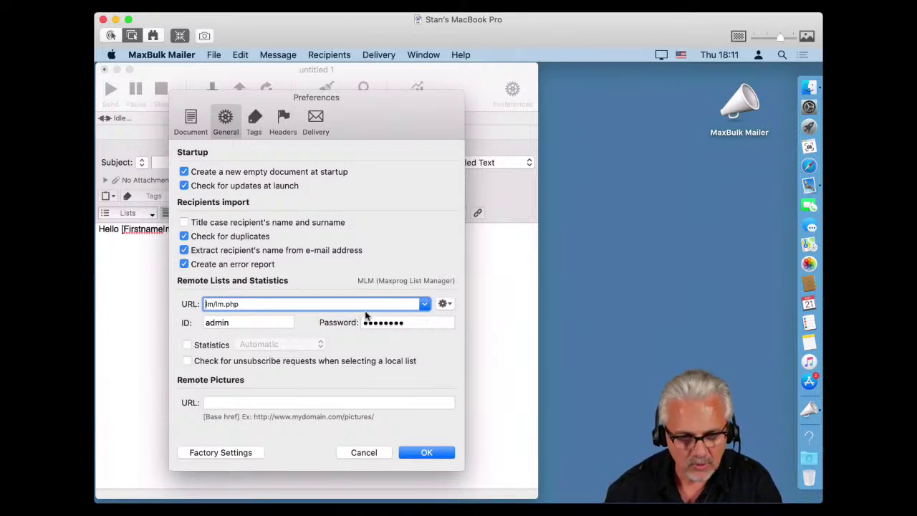
type("https")
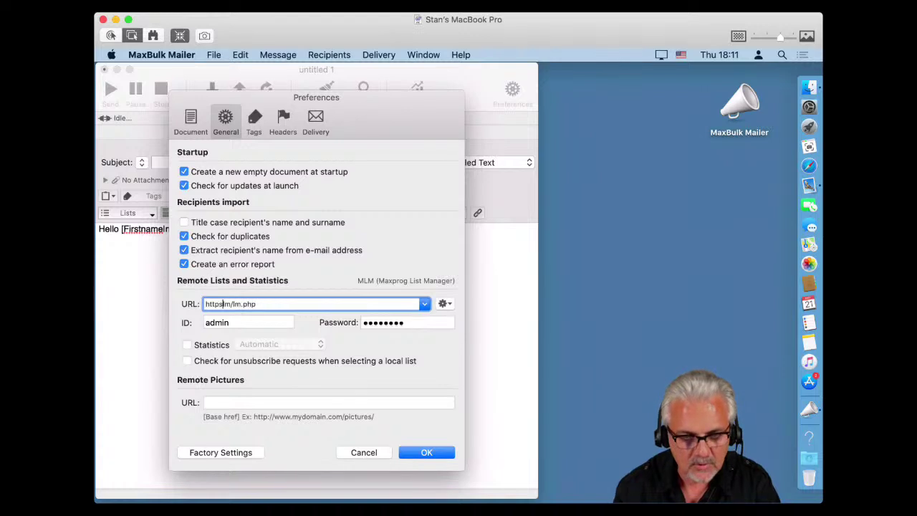
type("://")
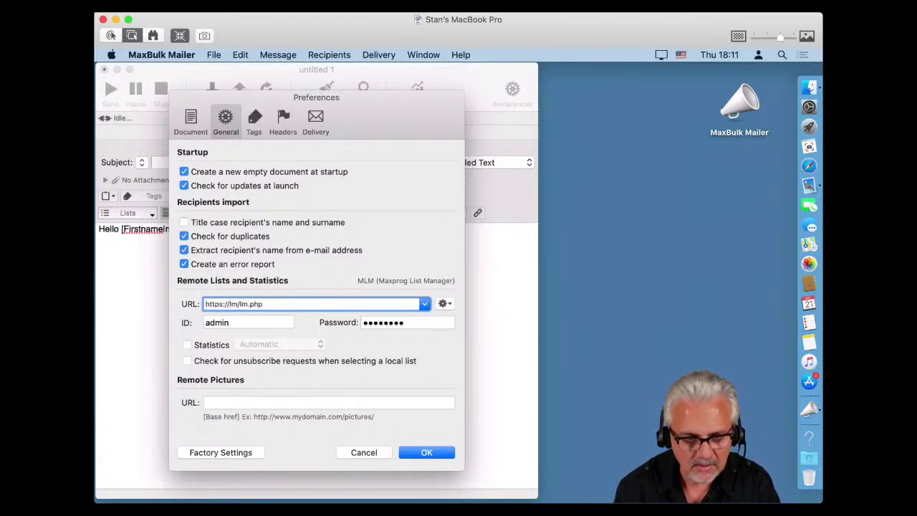
type("ww")
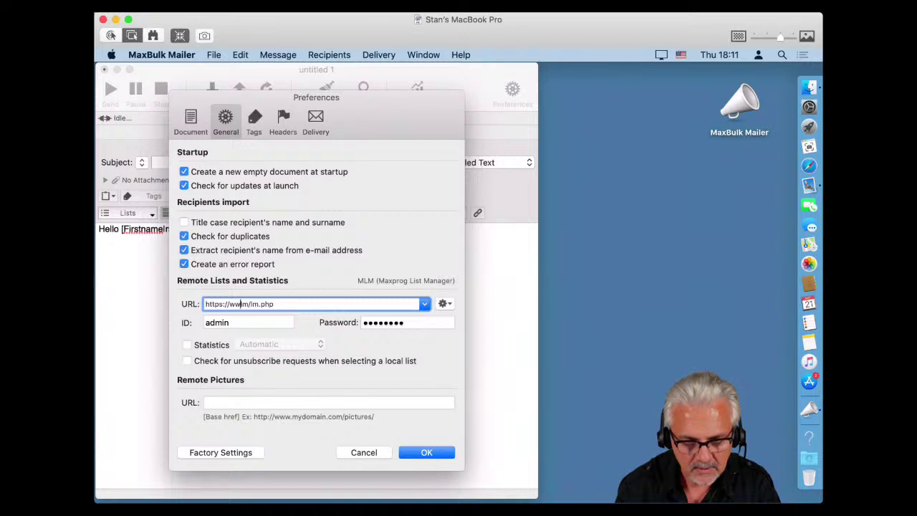
type("w")
type(".maxprog.")
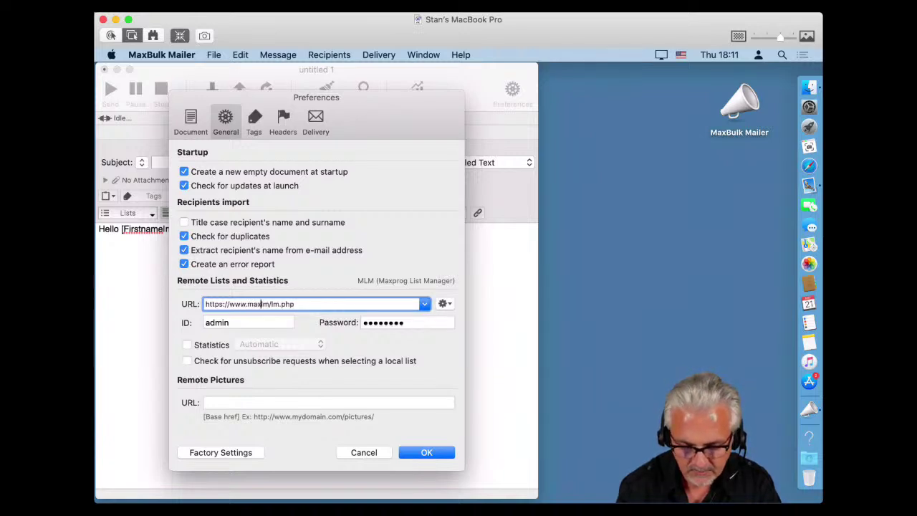
type("com")
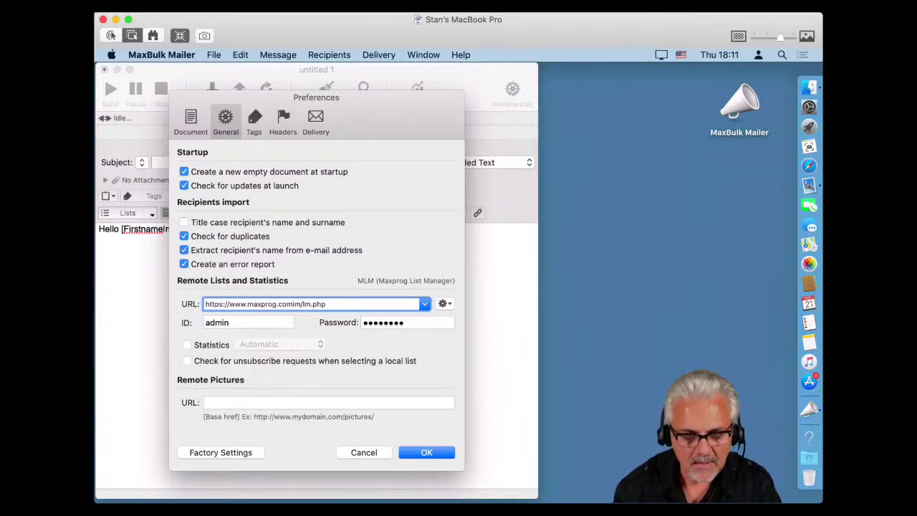
type("/")
key("BackSpace")
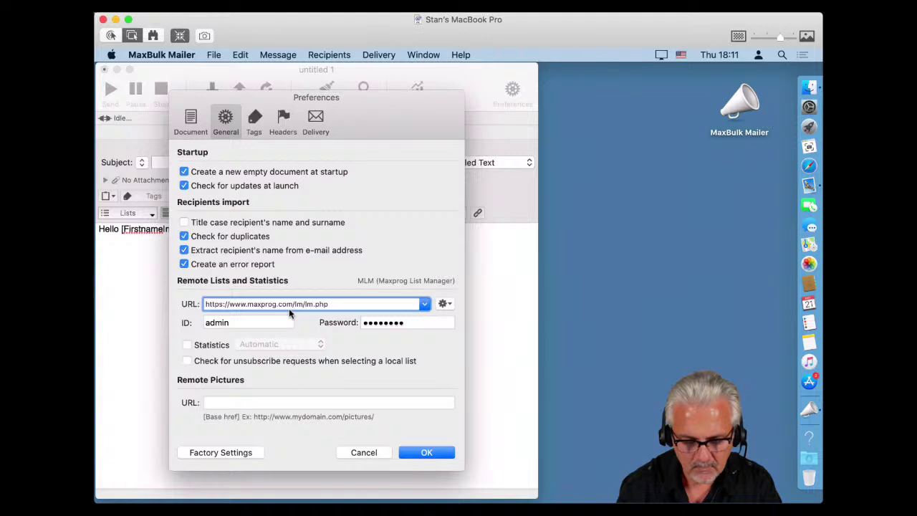
type("sandbo")
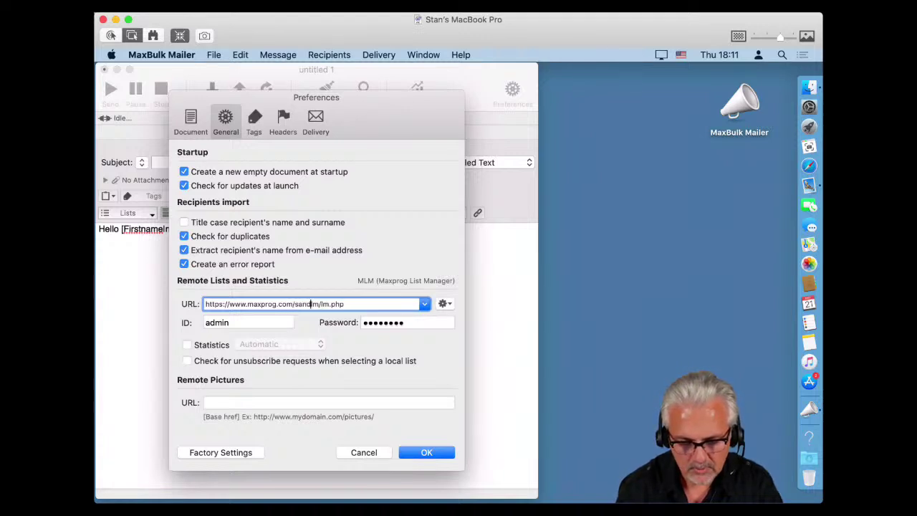
type("x")
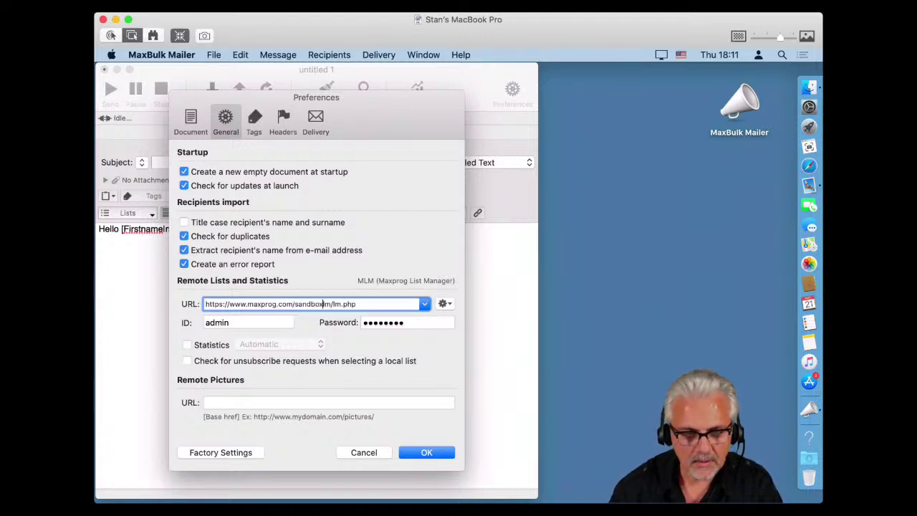
type("/")
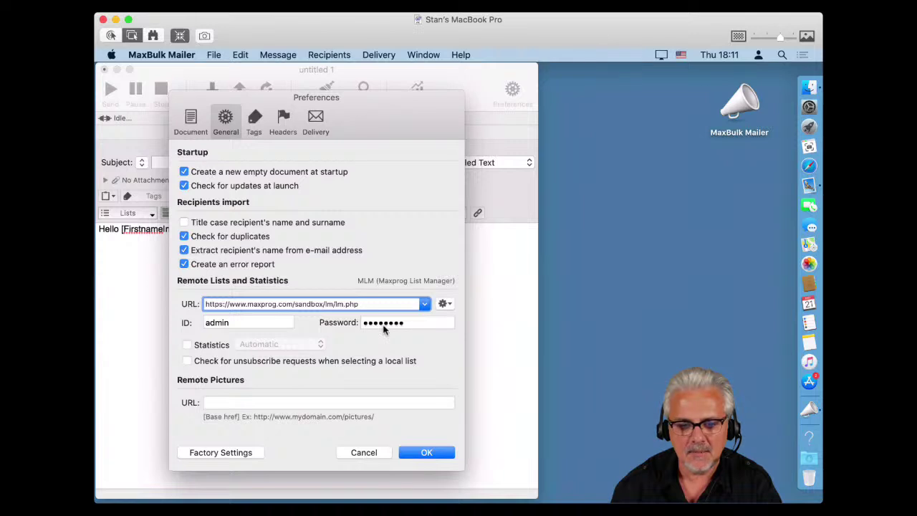
left_click(189, 346)
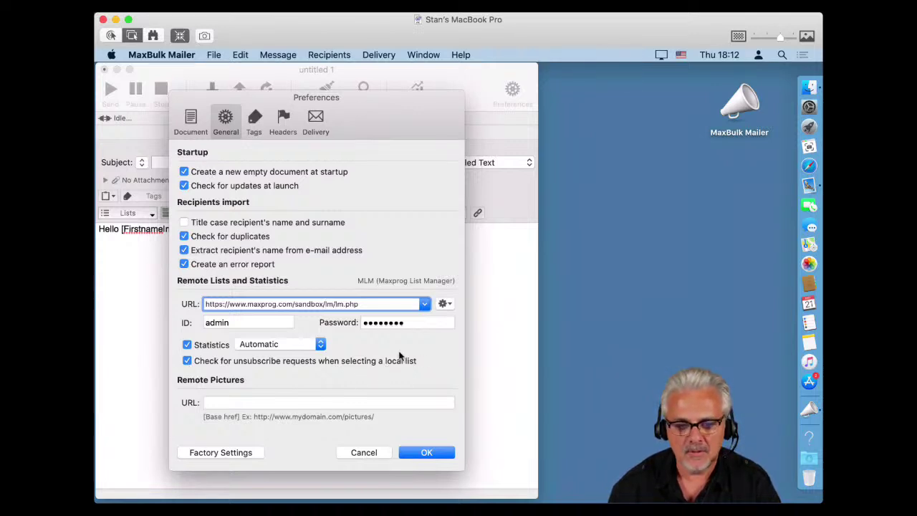
Run the MLM diagnosis from the remote lists settings, review its report in the browser, and close the report
left_click(443, 305)
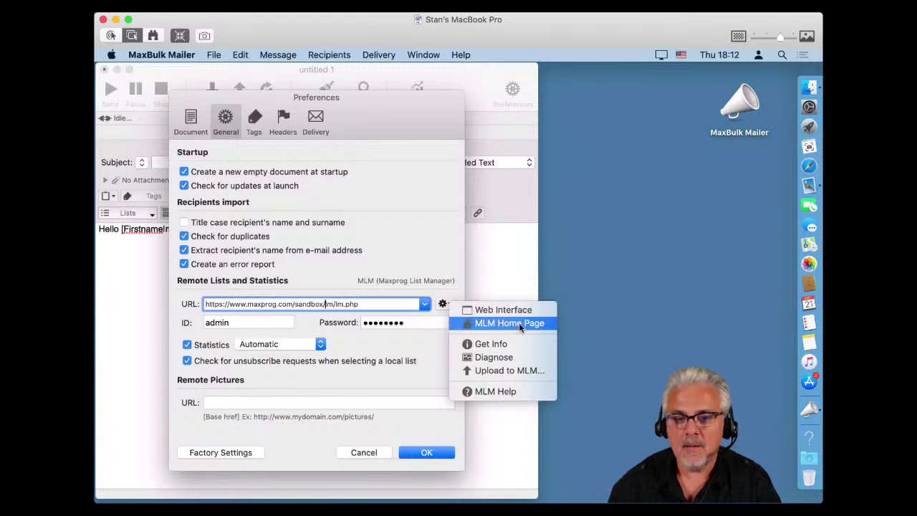
left_click(506, 359)
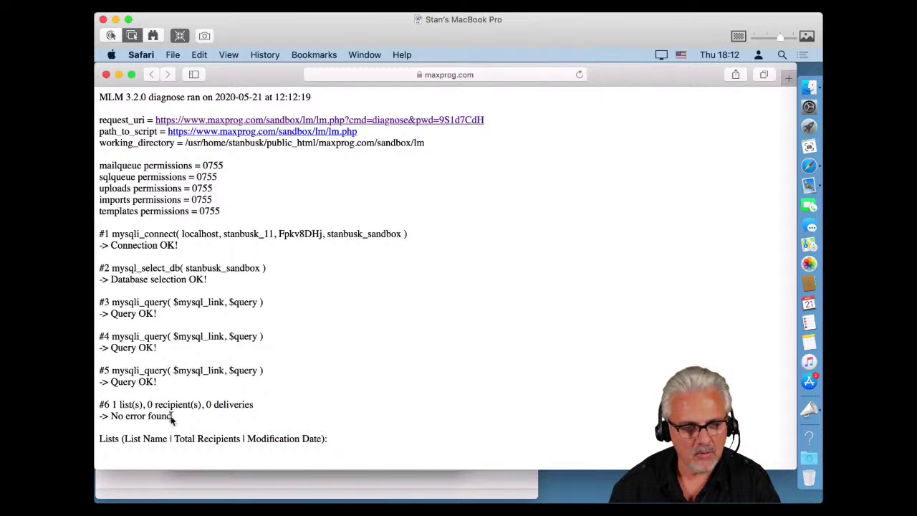
left_click(106, 75)
Open the MLM web interface, enter the user ID admin on its login page, and close it without logging in, returning to the preferences
left_click(443, 304)
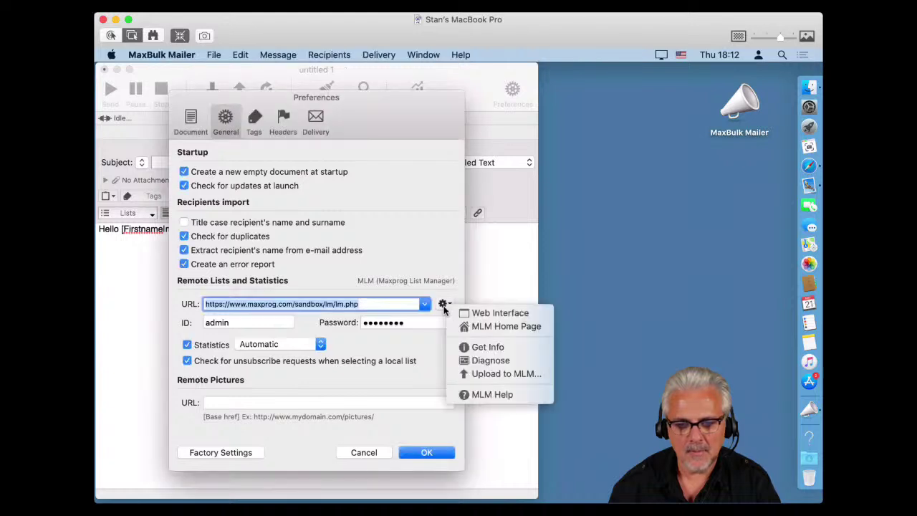
left_click(472, 313)
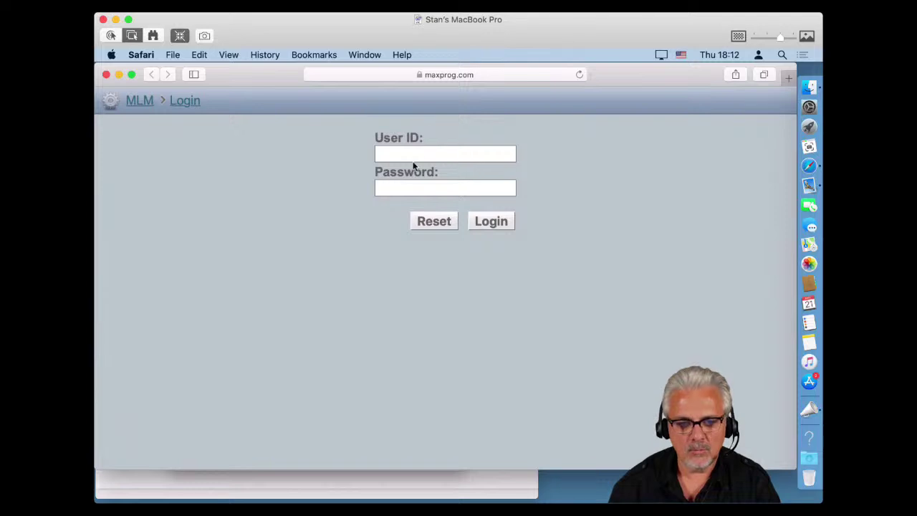
left_click(400, 157)
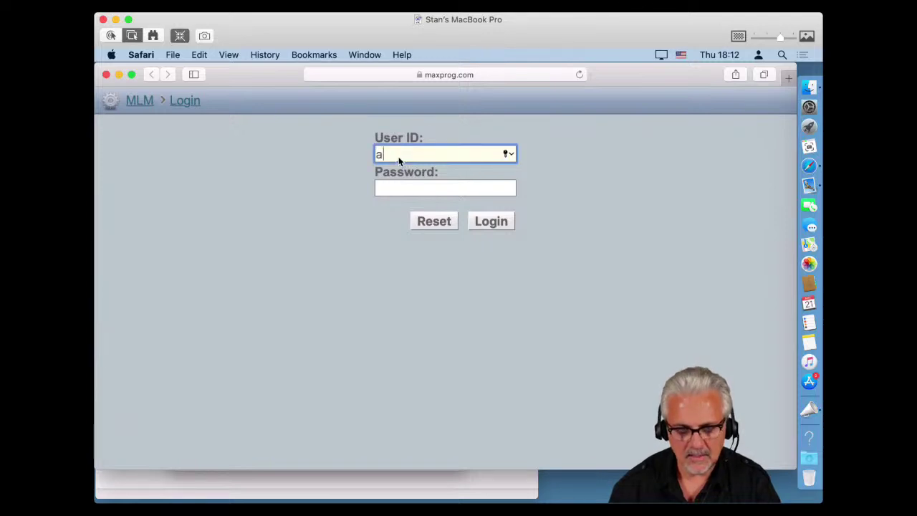
type("admin")
key("Tab")
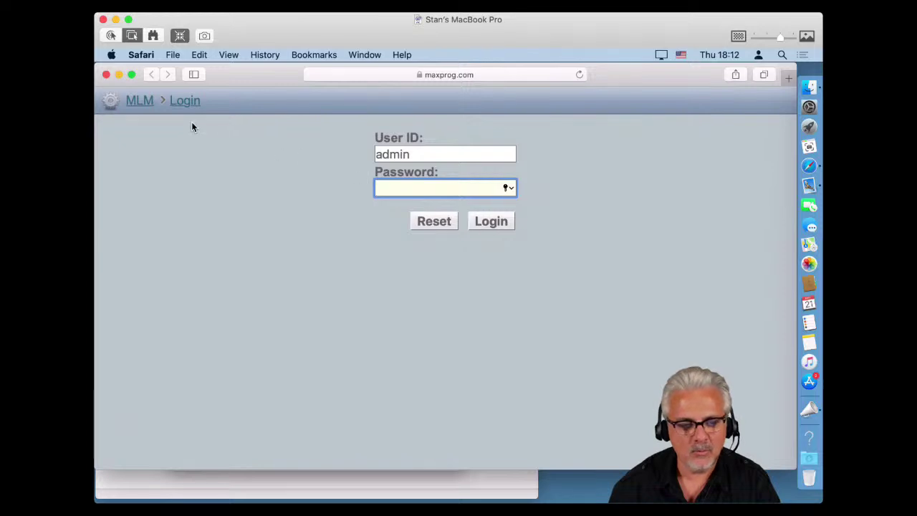
left_click(106, 75)
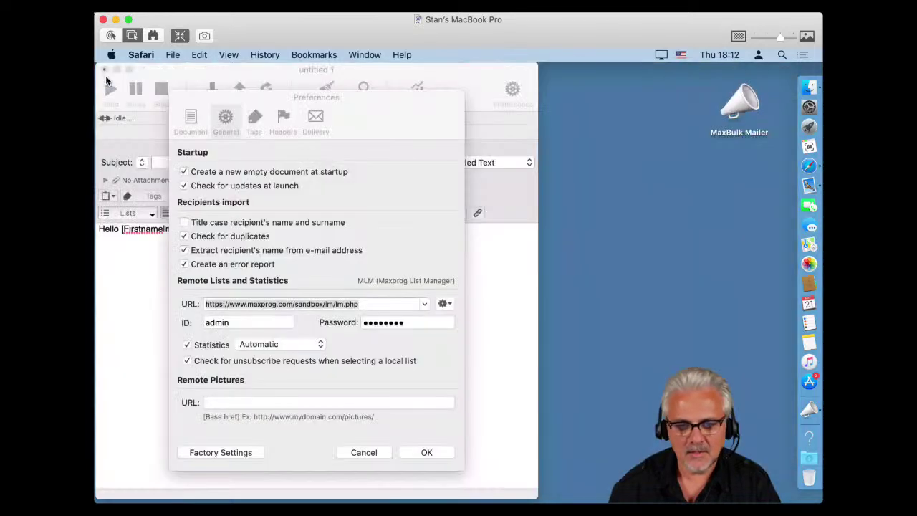
left_click(383, 218)
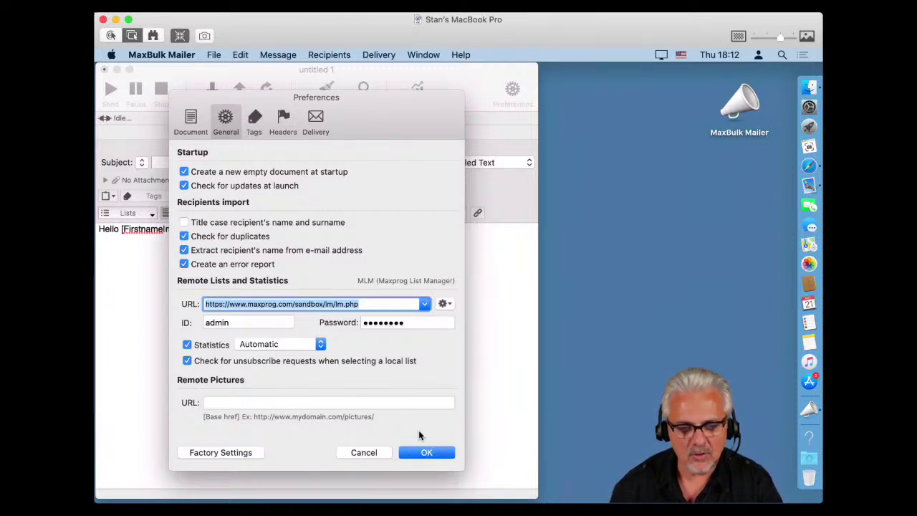
Save the preferences, and open the Statistics window and enlarge it to show more of the actions list
left_click(427, 452)
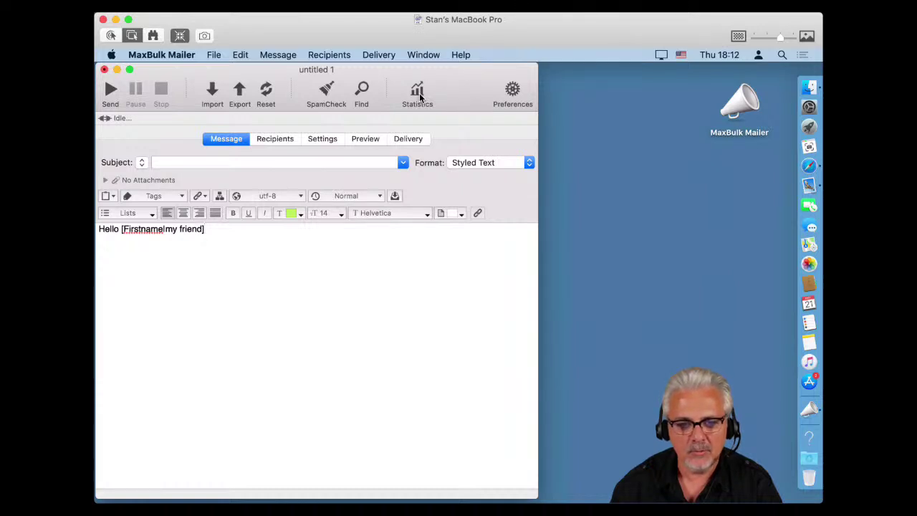
left_click(418, 93)
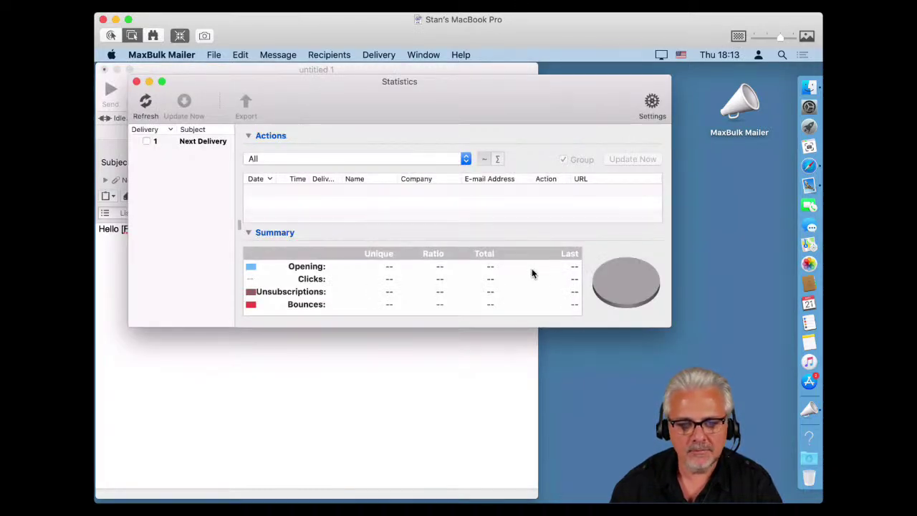
left_click_drag(668, 328, 776, 474)
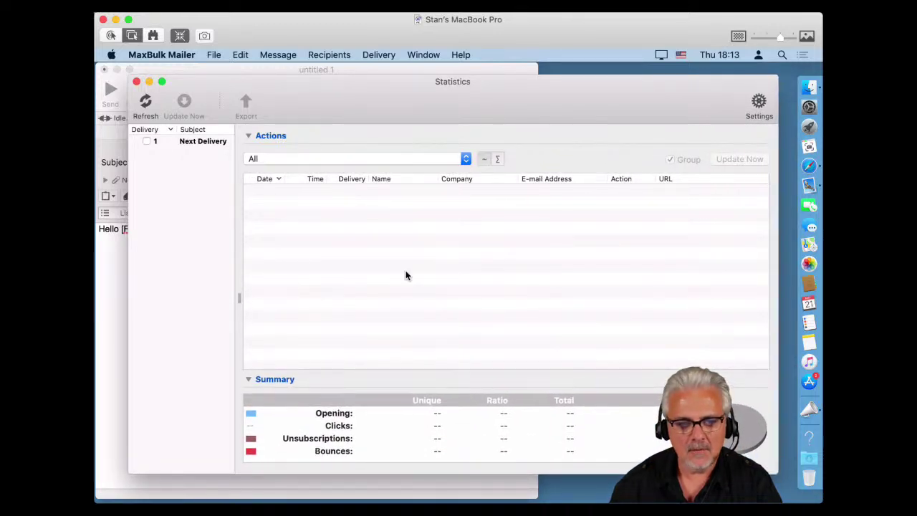
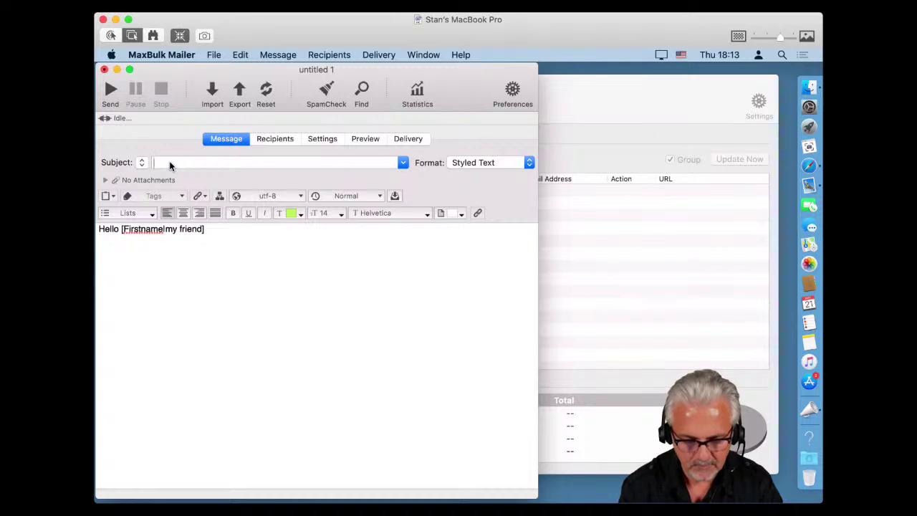
Set the message subject to "Hello [Firstname]", copying the Firstname tag from the message body
type("Hello")
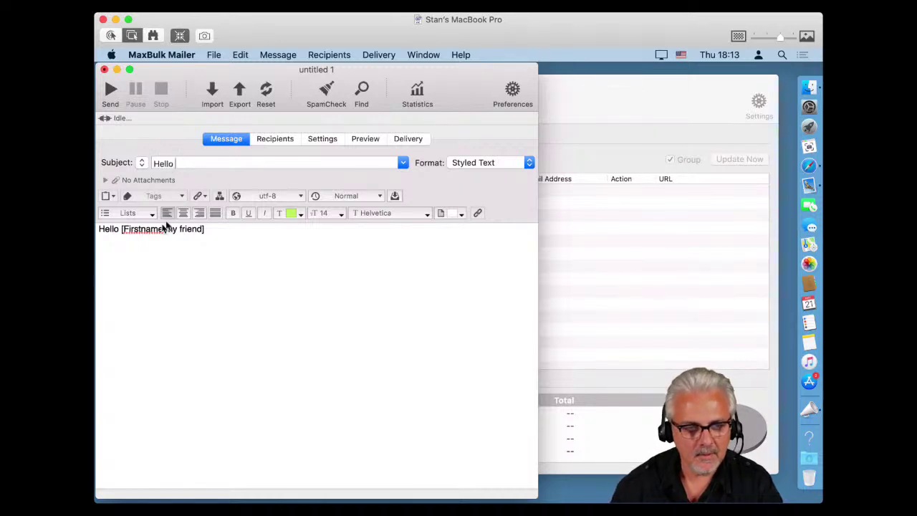
left_click(163, 229)
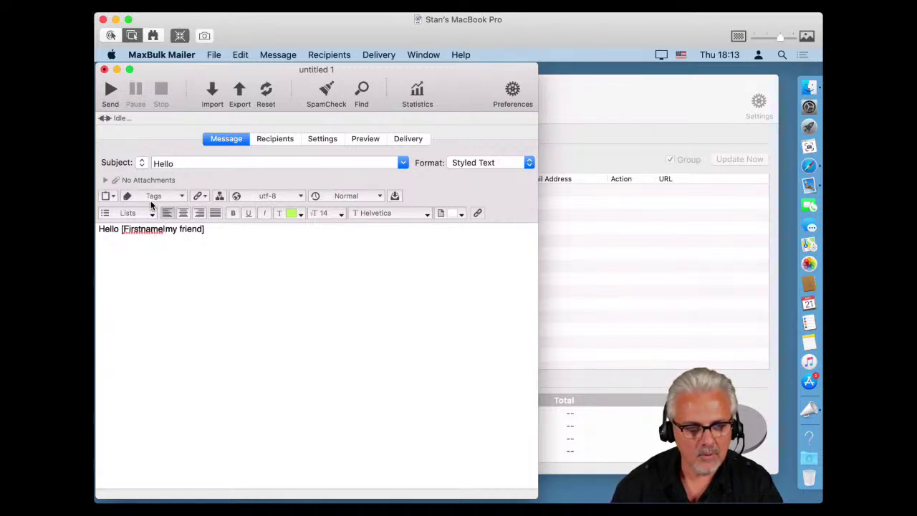
left_click_drag(122, 232, 163, 232)
key("super+c")
left_click(176, 169)
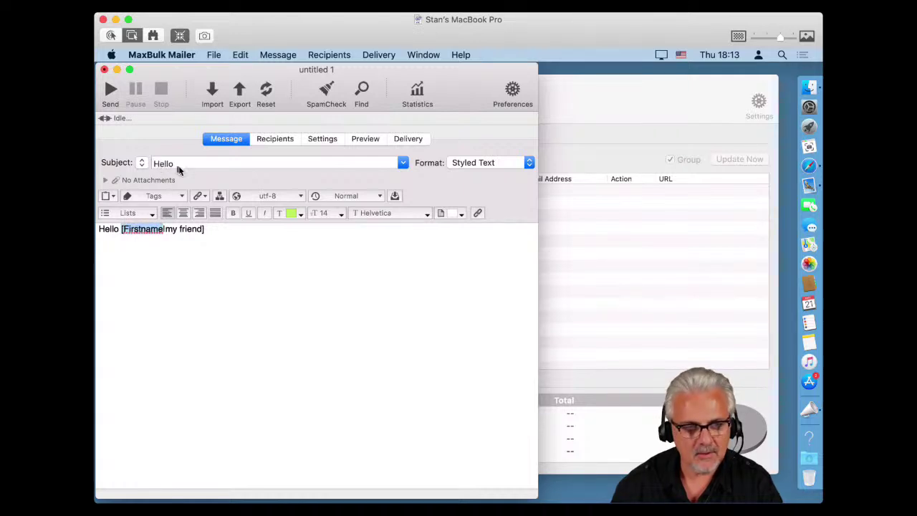
key("super+v")
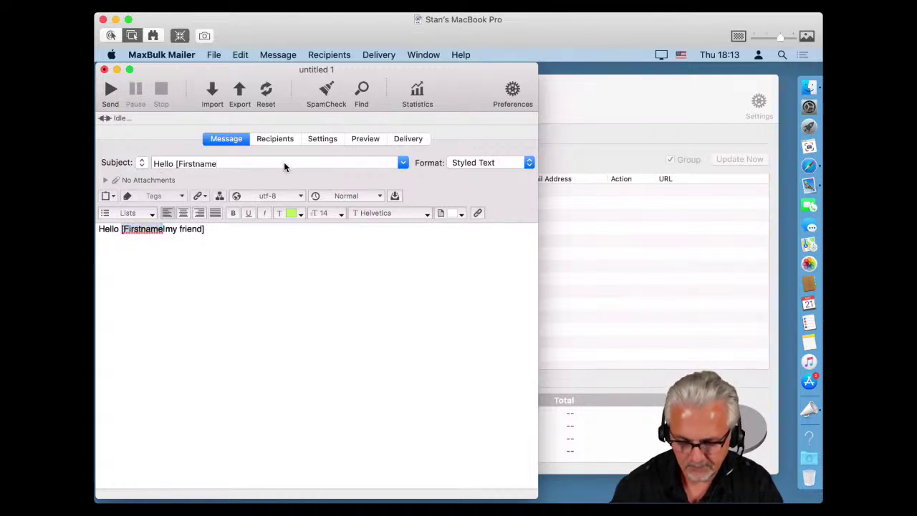
type("]")
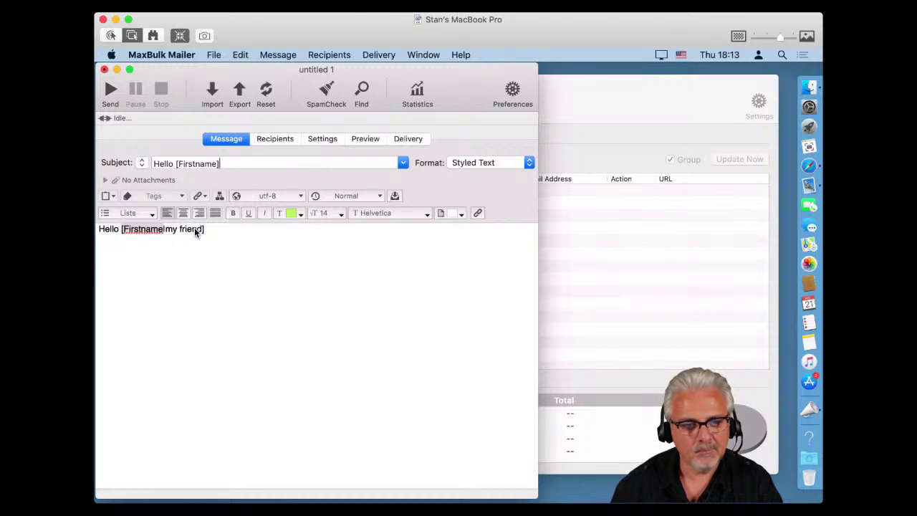
Add a comma after the greeting and write "How are you today." as a separate paragraph below it in the message body
left_click(132, 247)
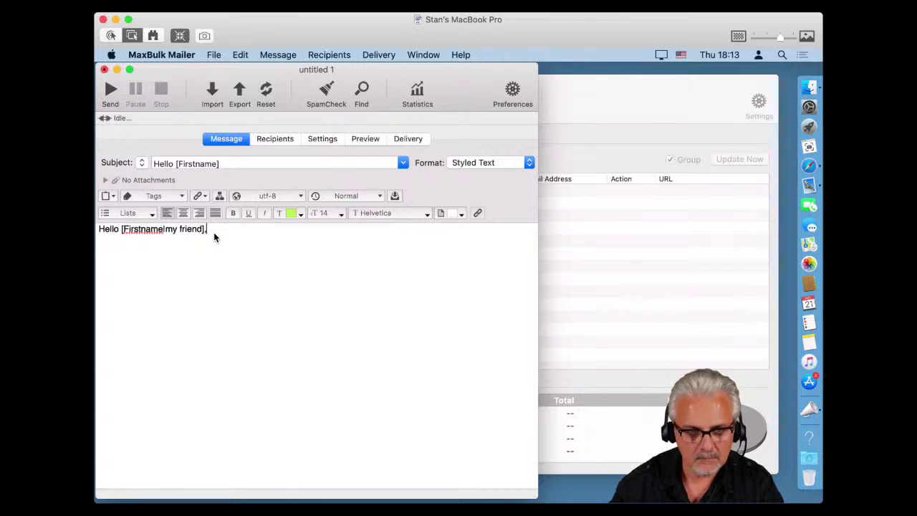
type("H")
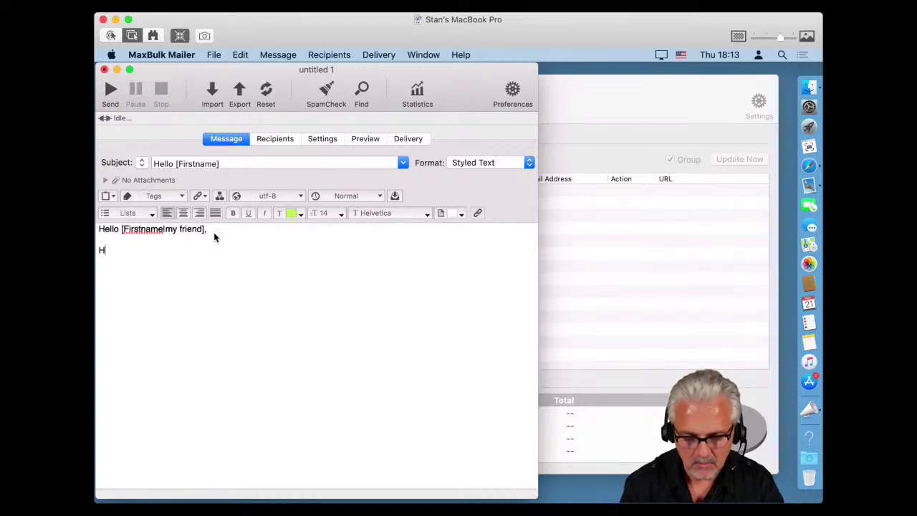
type("ow are yo")
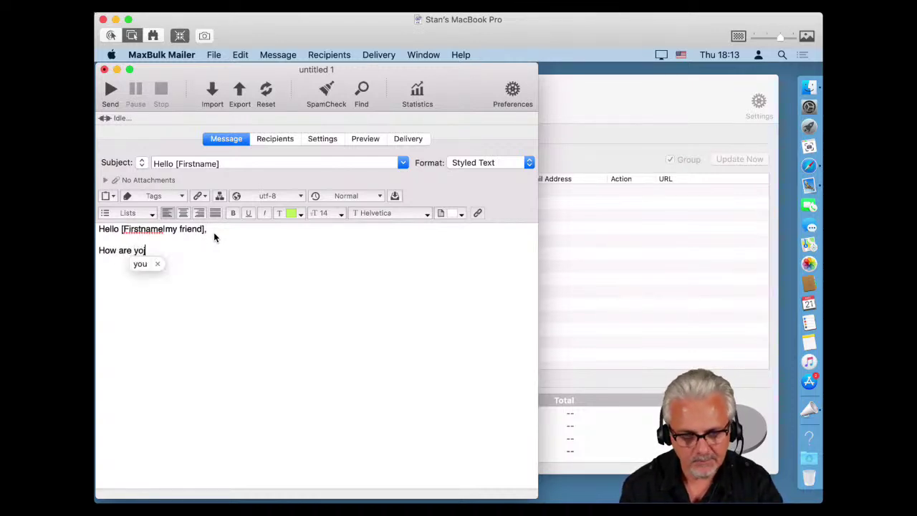
key("BackSpace")
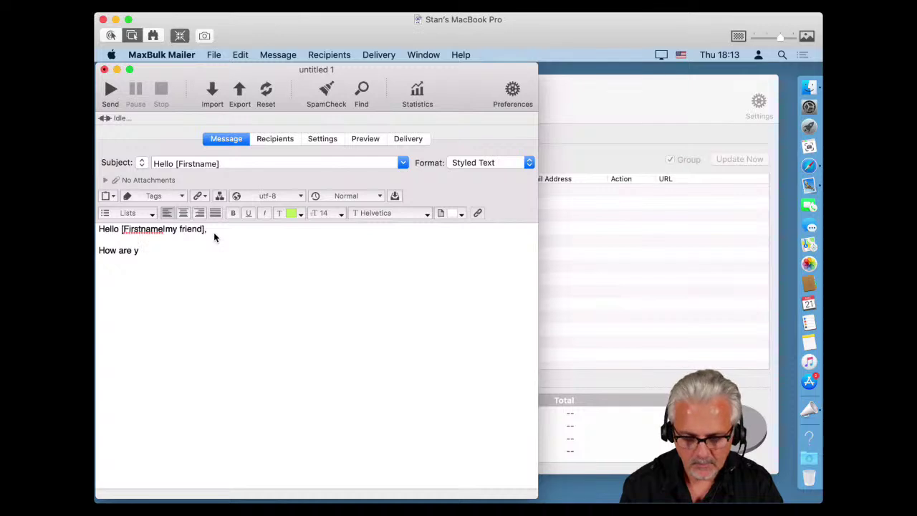
type("ou today")
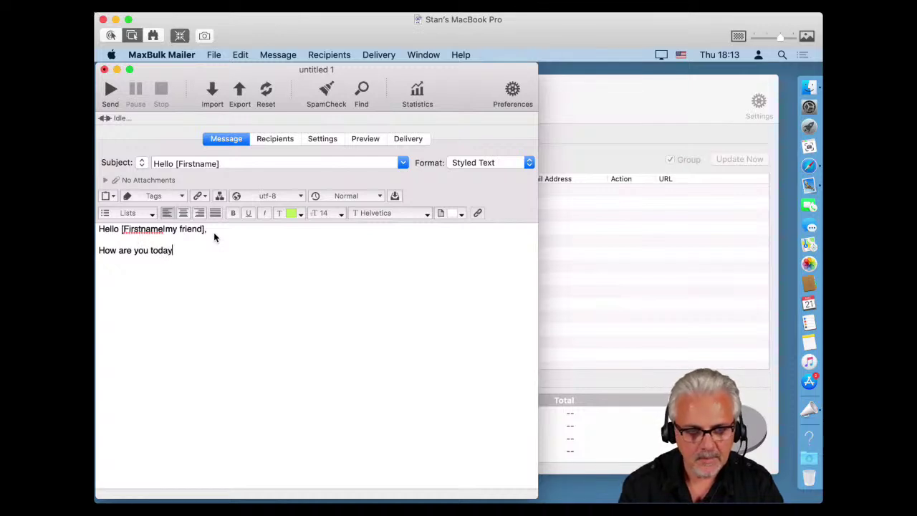
type(".")
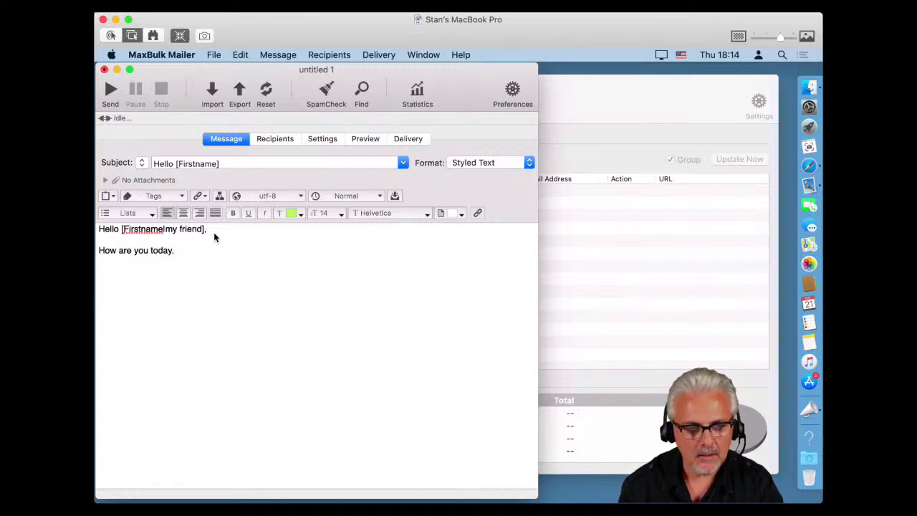
key("Return")
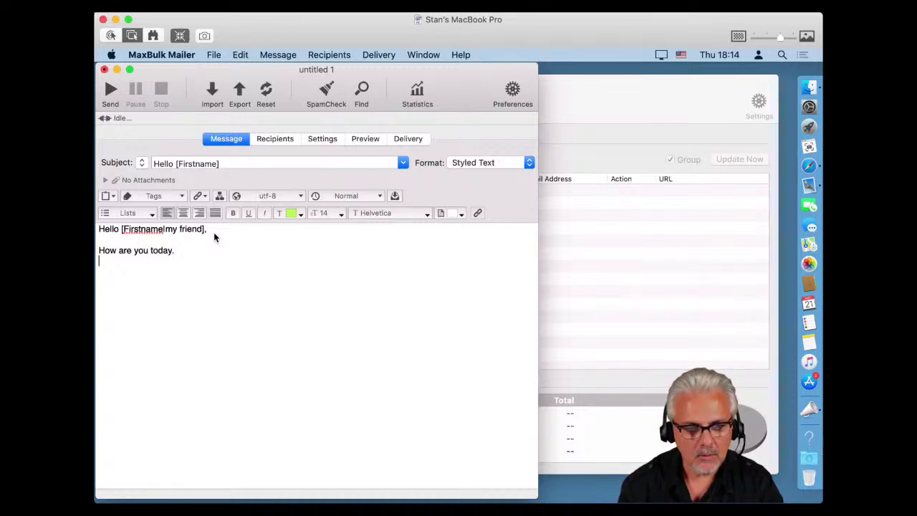
Insert the Unsubscribe tag below the text and complete its line as "Click [Unsubscribe] to unsubscribe."
left_click(175, 200)
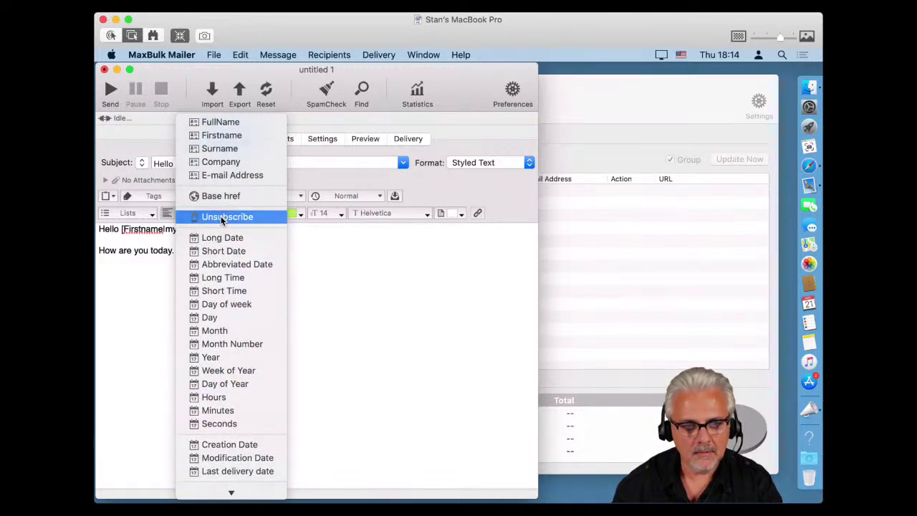
left_click(222, 219)
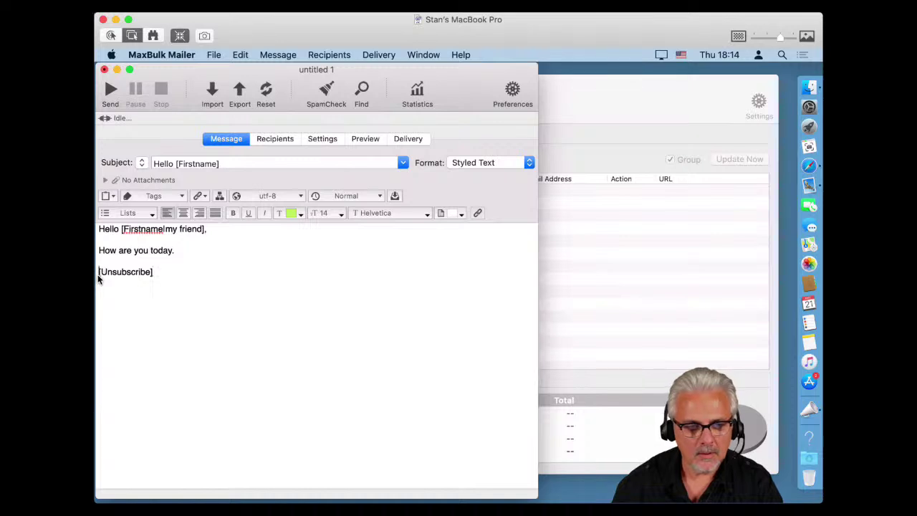
type("Click")
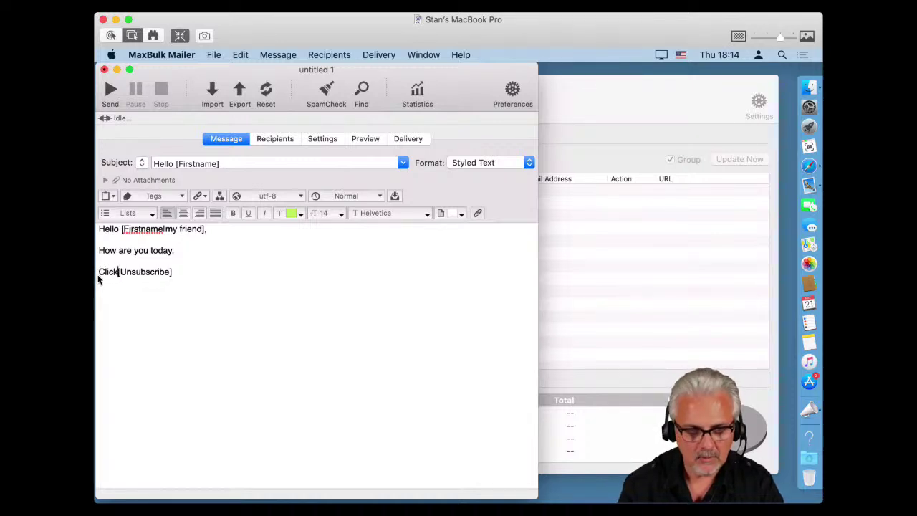
left_click(186, 273)
type("u")
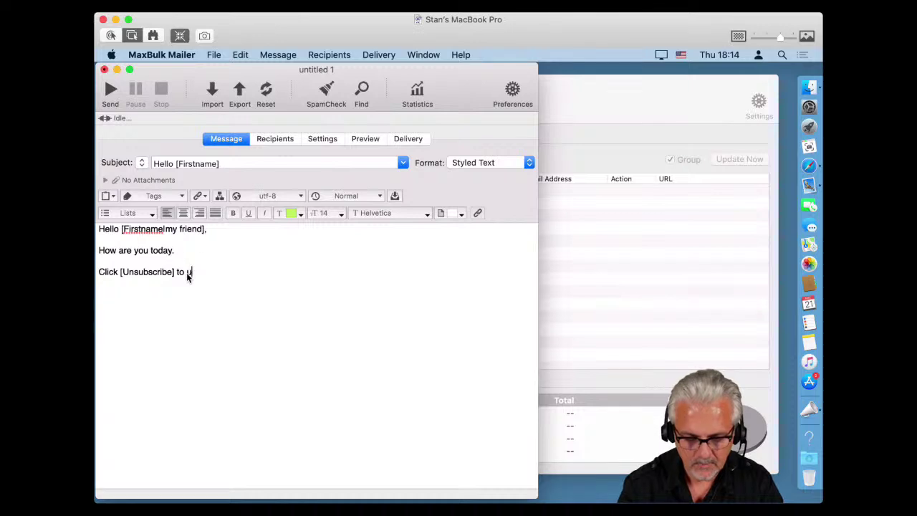
type("nsubscribe")
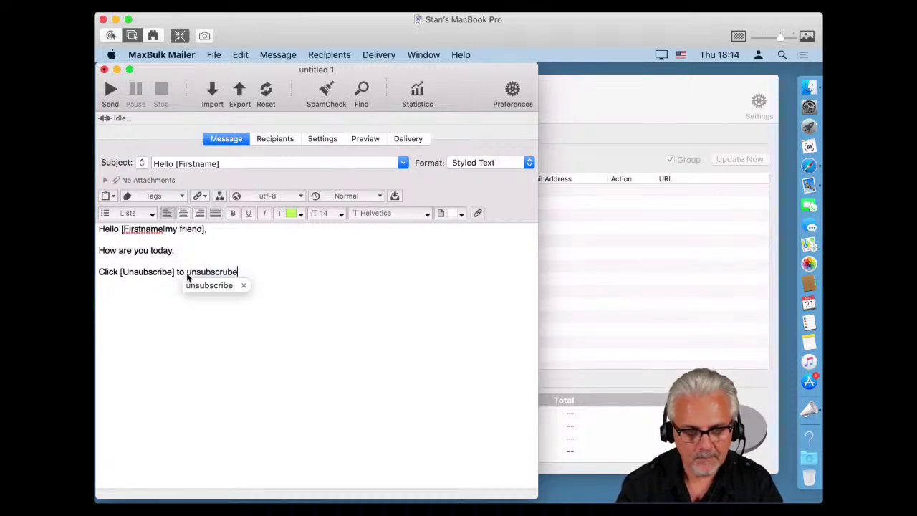
key("BackSpace")
key("BackSpace")
key("BackSpace")
type("ibe")
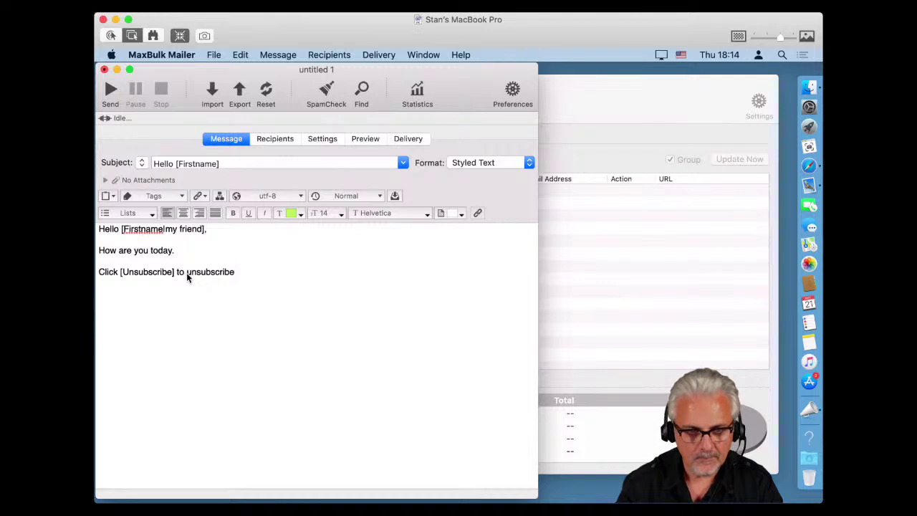
type(".")
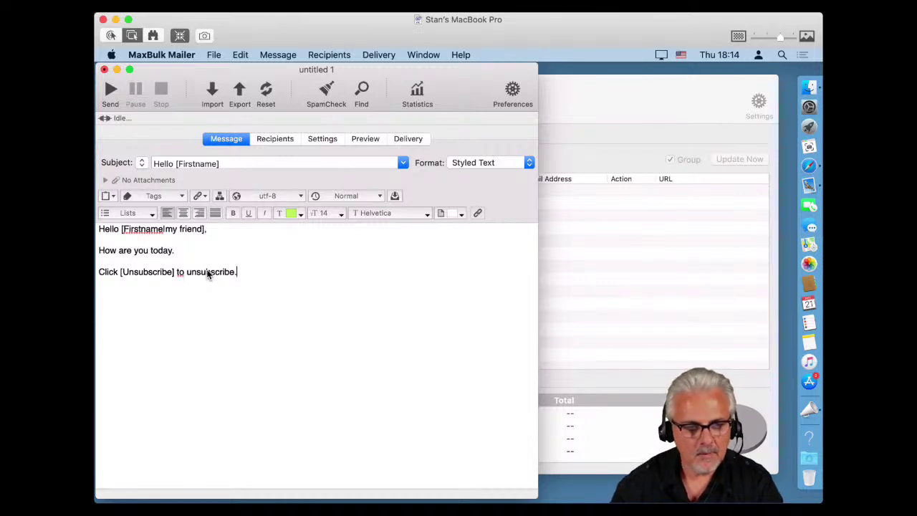
Add the sender's first name as a signature between the "How are you today." paragraph and the unsubscribe line
left_click(192, 258)
key("Return")
key("Return")
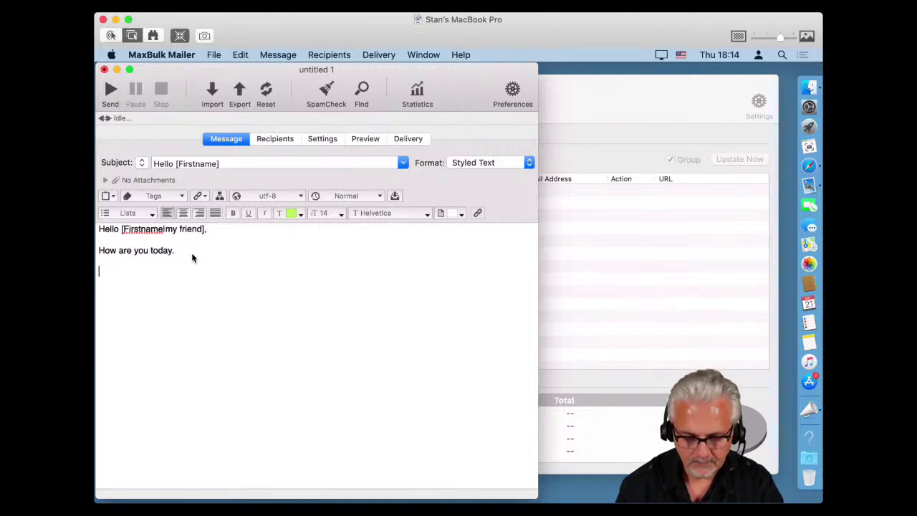
type("Stan")
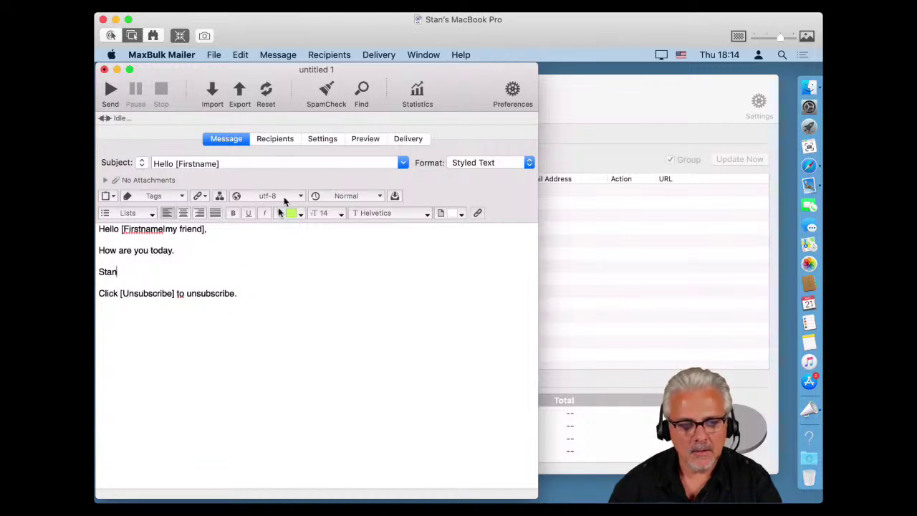
Preview the personalized message, and inspect the Unsubscribe link text in the tag preferences, cancelling without changes
left_click(357, 141)
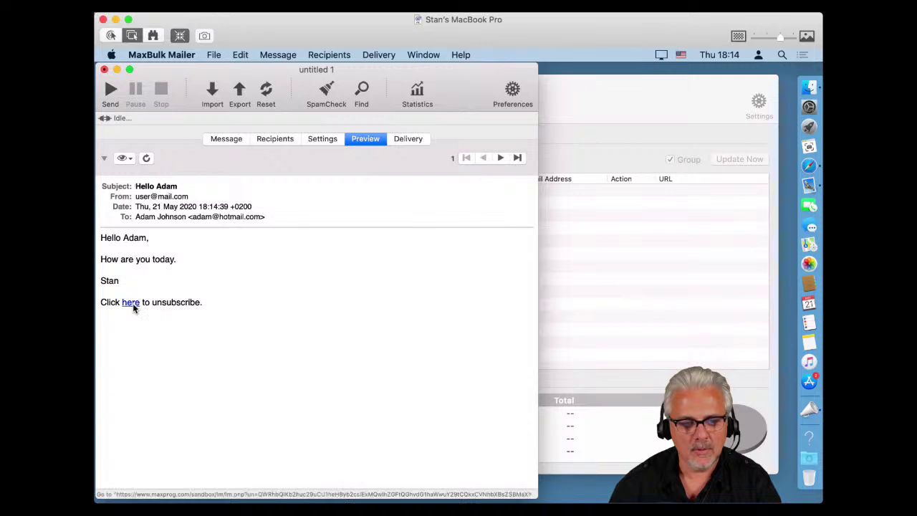
left_click(237, 139)
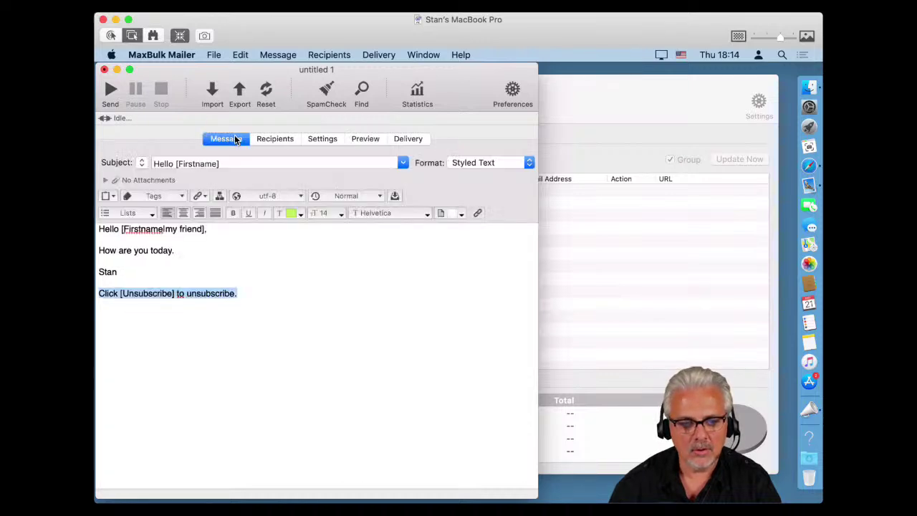
left_click(512, 92)
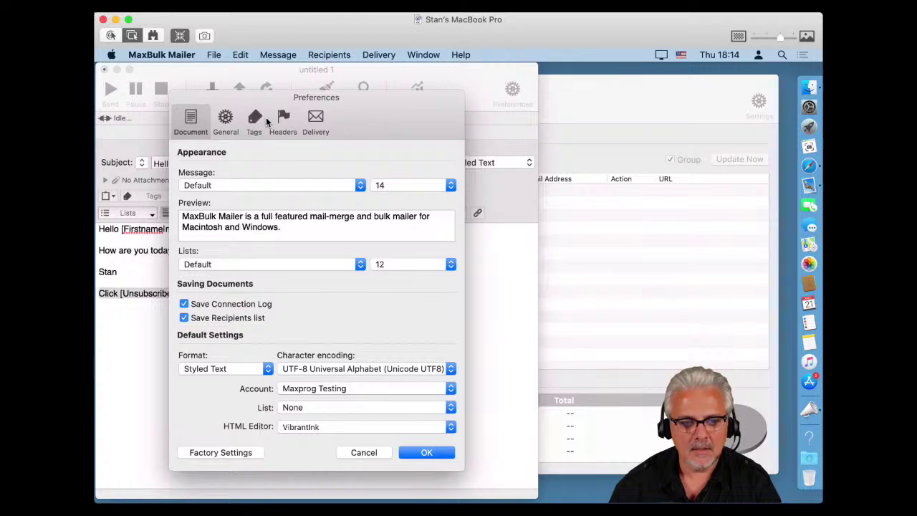
left_click(281, 121)
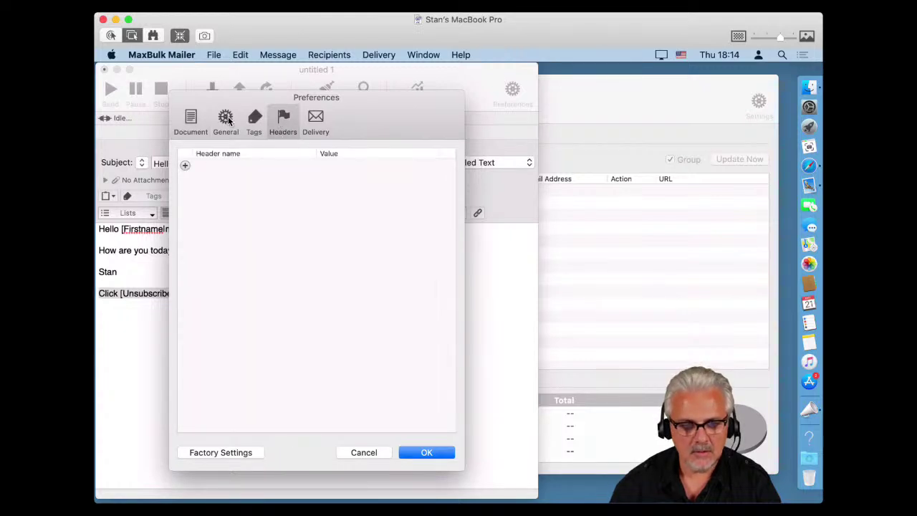
left_click(255, 120)
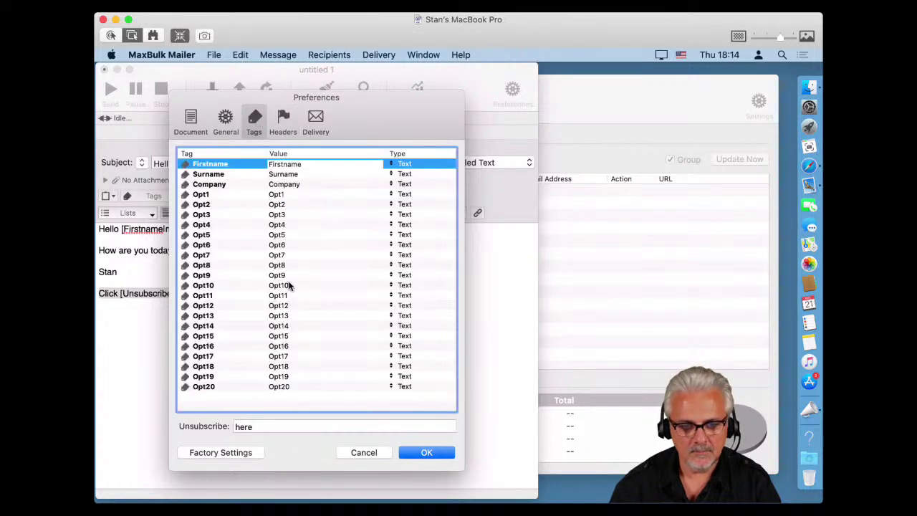
double_click(258, 427)
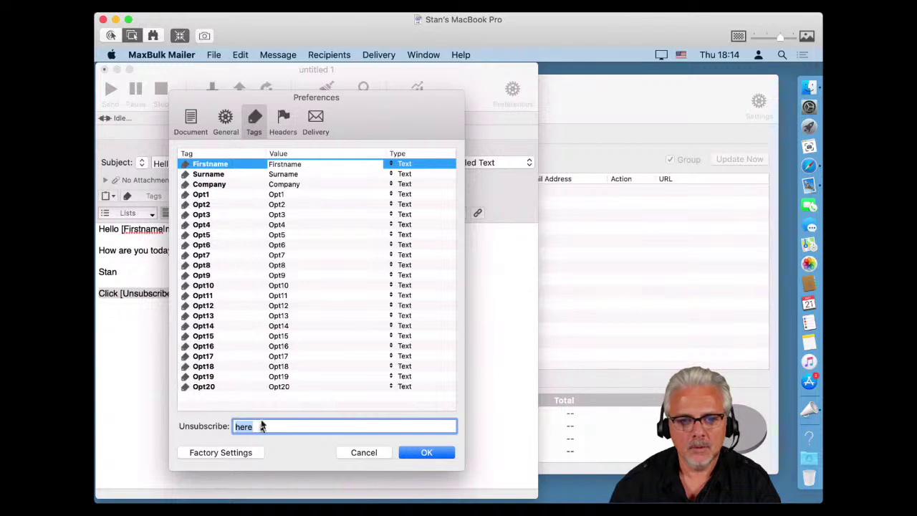
left_click(362, 452)
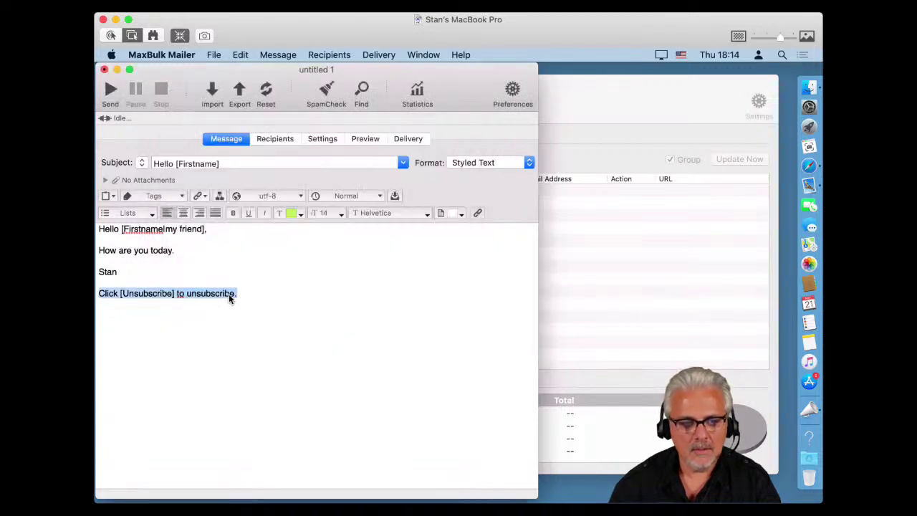
Preview the message again to check the unsubscribe link's target address, and return to editing the message
left_click(214, 295)
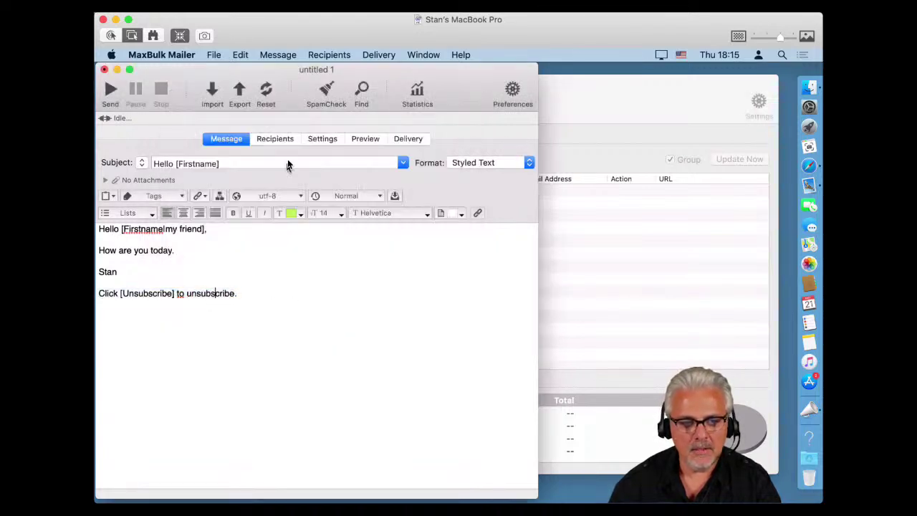
left_click(365, 138)
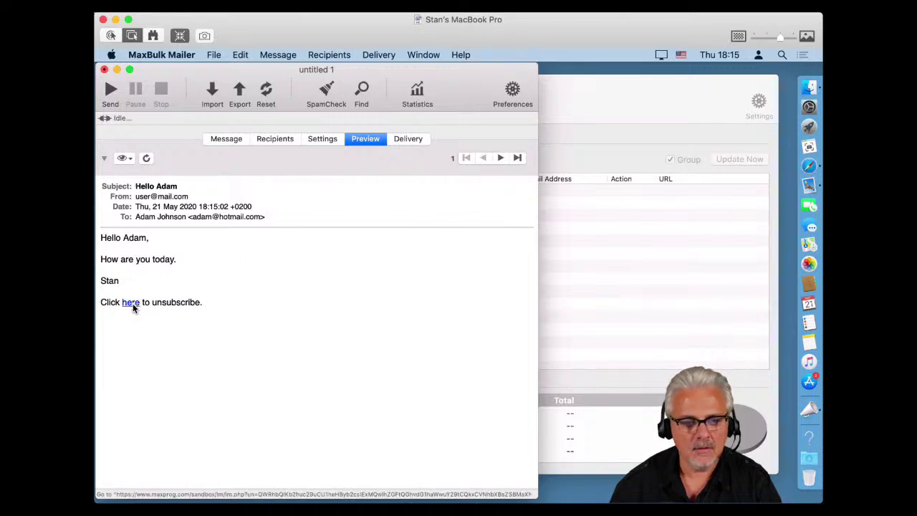
left_click(239, 140)
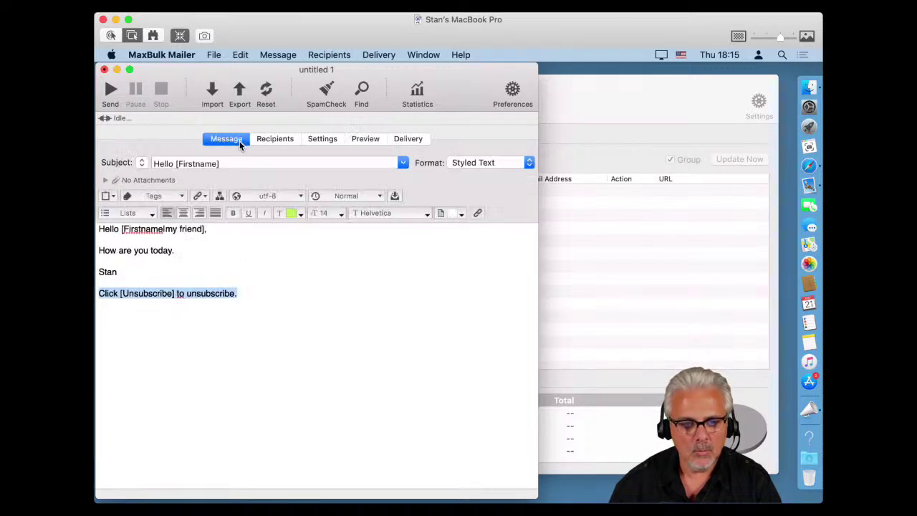
Append the sentence "Go to my site" after "How are you today." in the message body
left_click(186, 251)
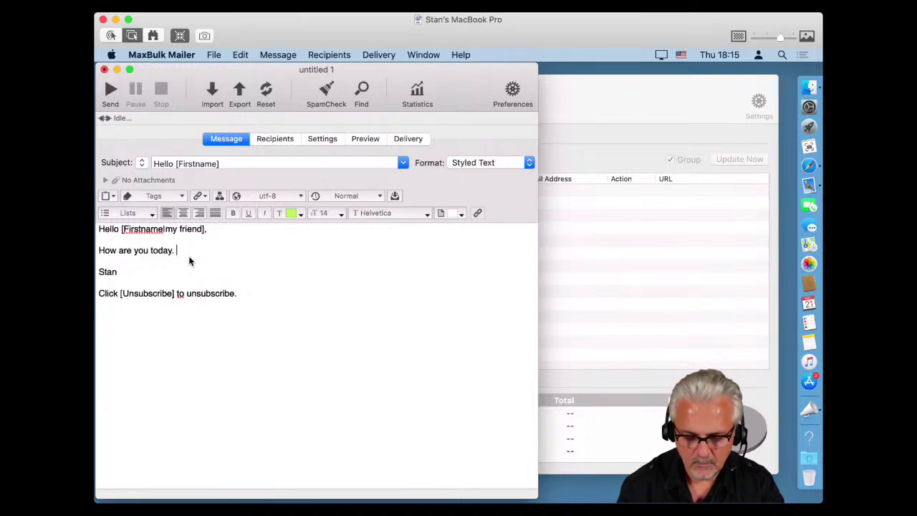
type("P")
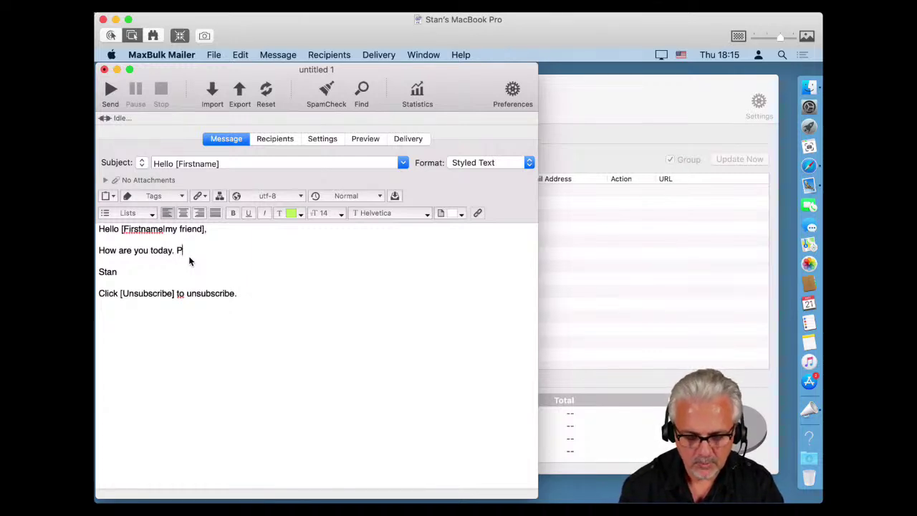
type("u")
key("BackSpace")
key("BackSpace")
type("G")
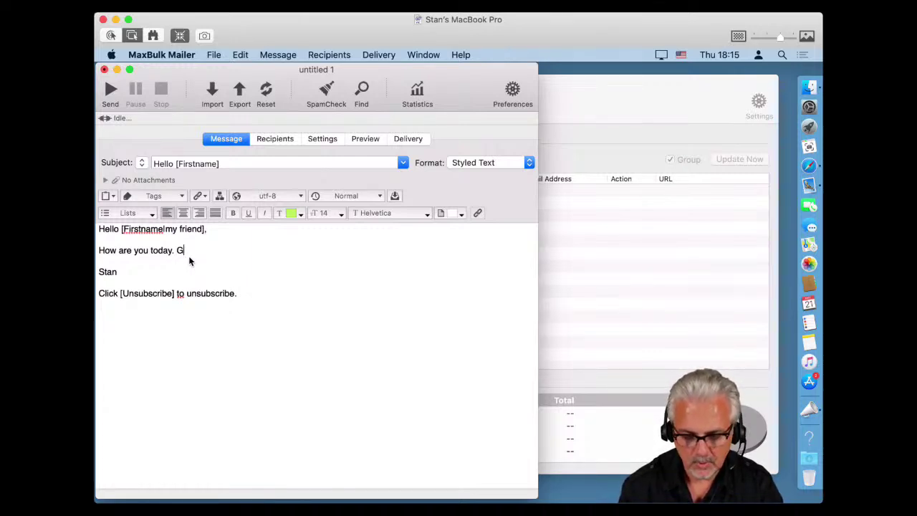
type("o to my ")
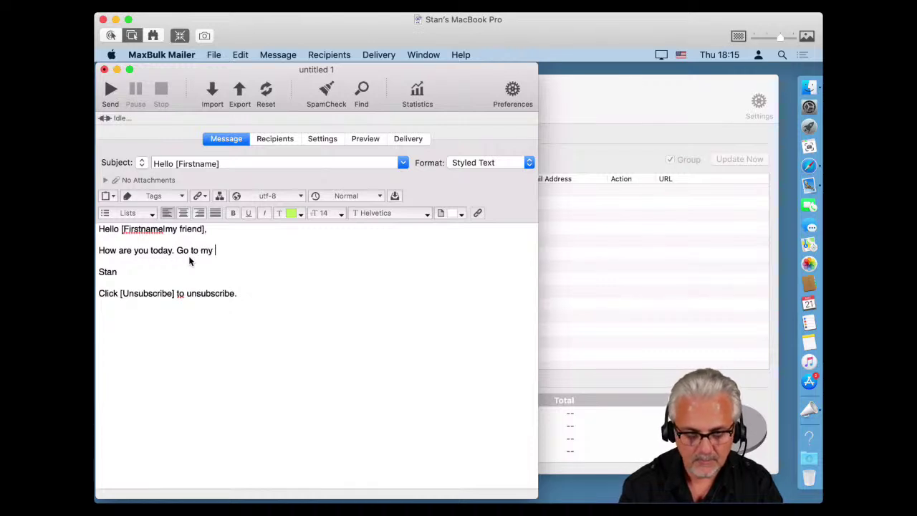
type("site")
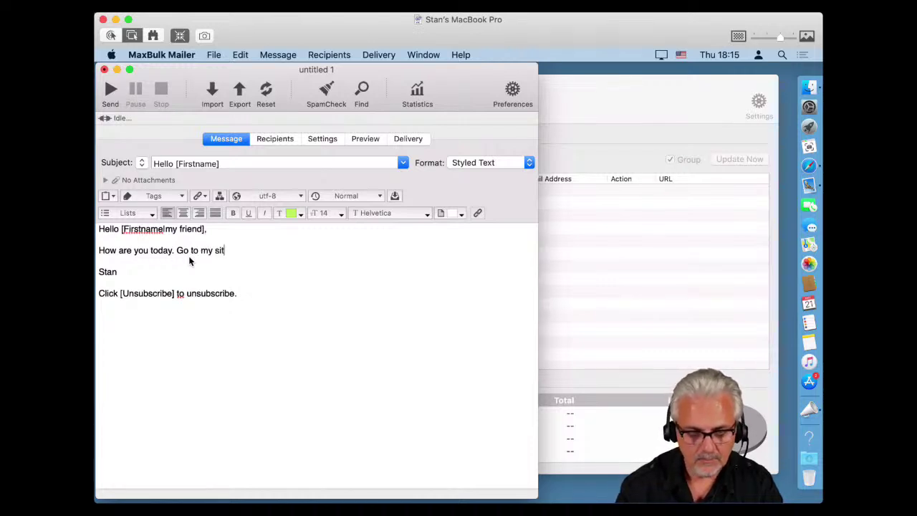
Select the word "site" in the message body and add a hyperlink definition with the tag "Site" and the text "site"
double_click(221, 251)
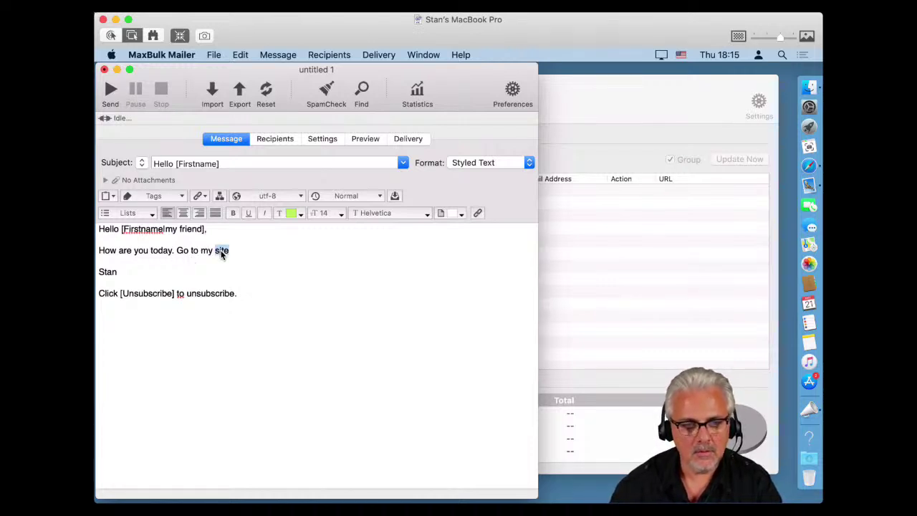
left_click(214, 55)
mouse_move(247, 183)
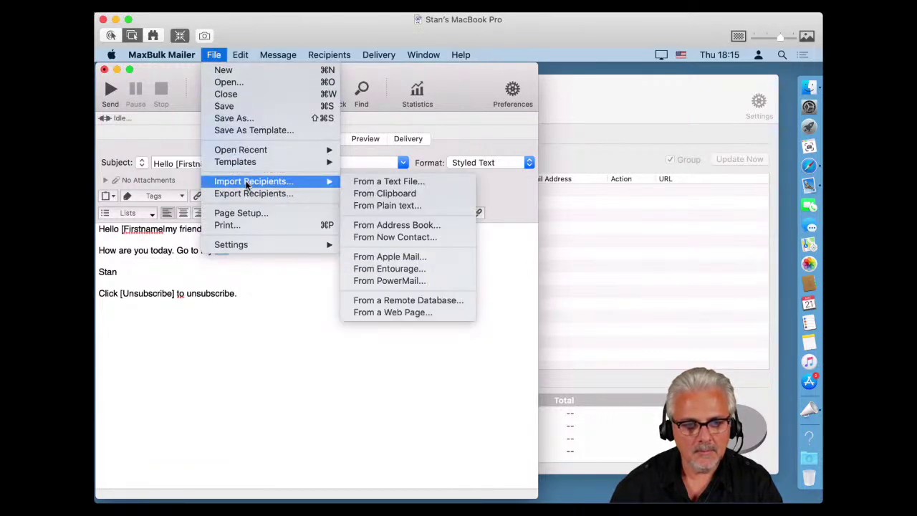
mouse_move(240, 55)
mouse_move(280, 270)
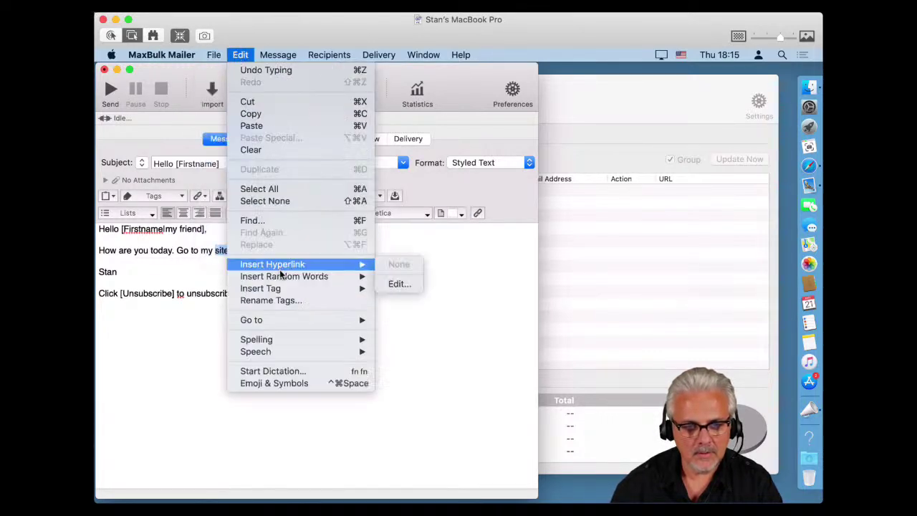
left_click(396, 283)
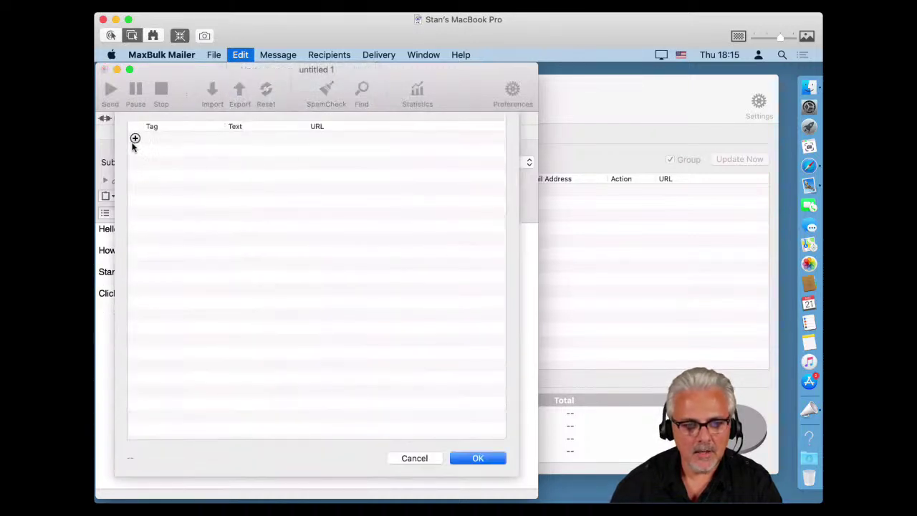
left_click(135, 138)
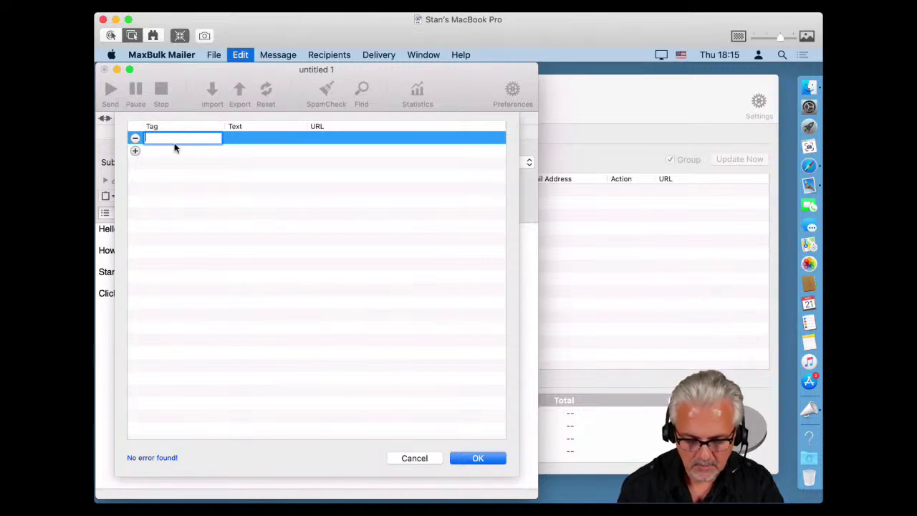
type("Site")
key("Tab")
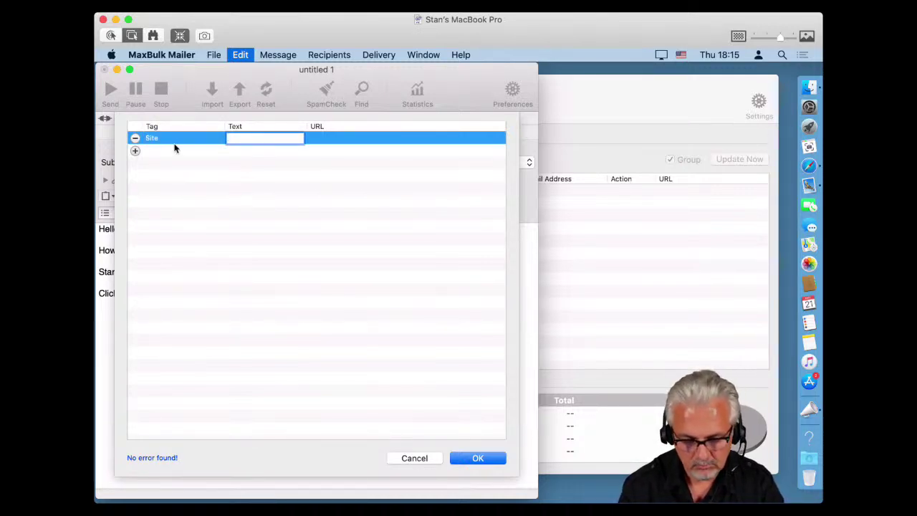
type("site")
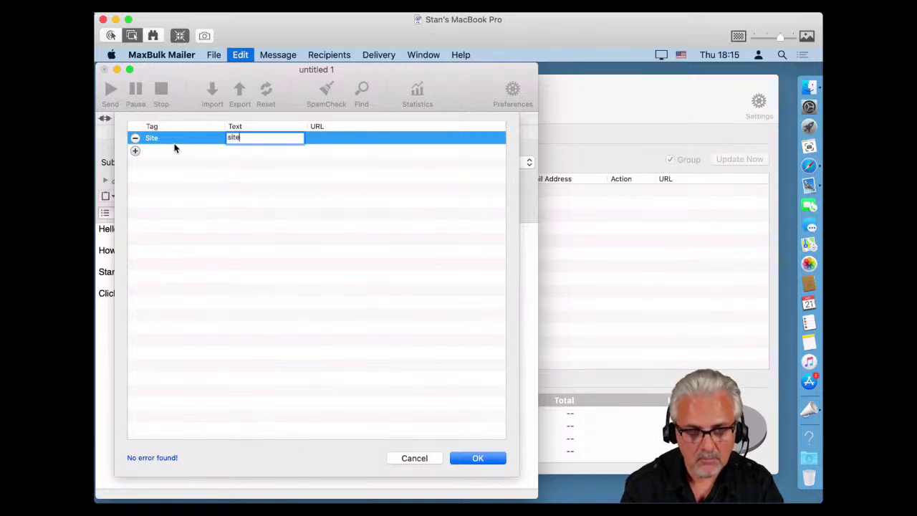
key("Tab")
type("ht")
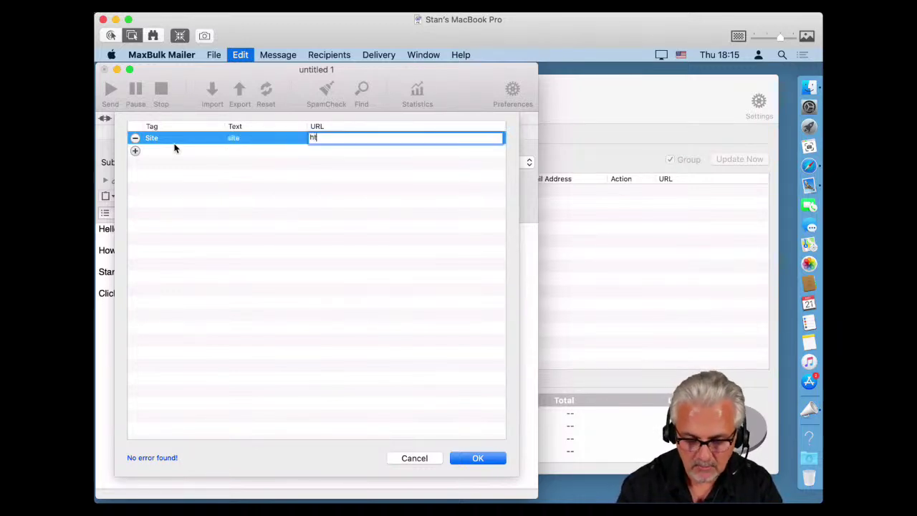
type("tps")
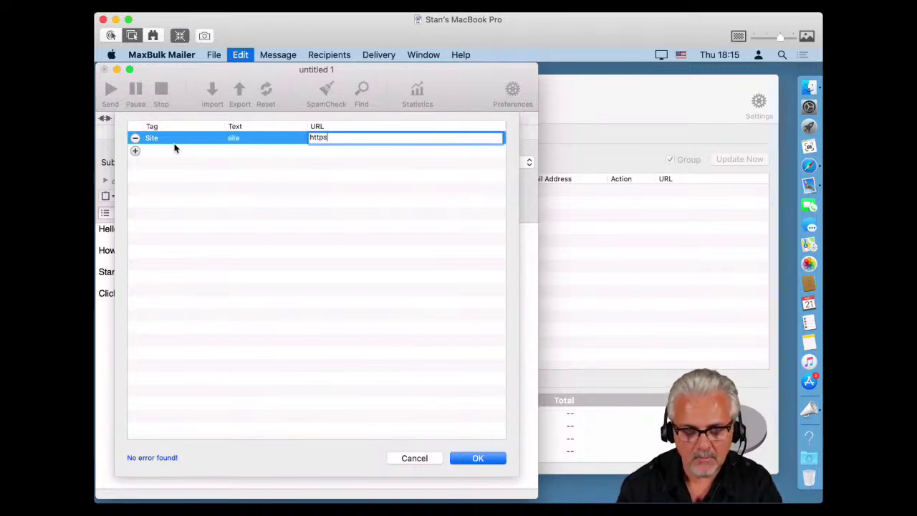
type(":")
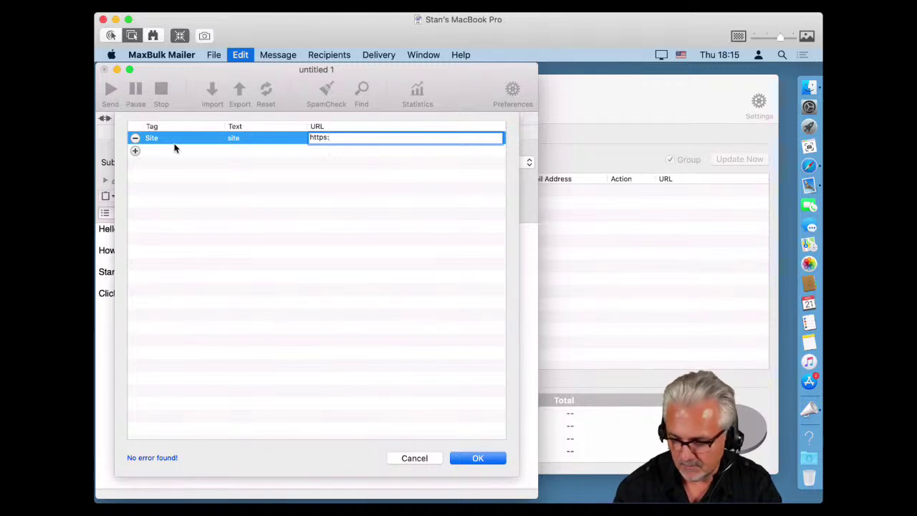
type("//www")
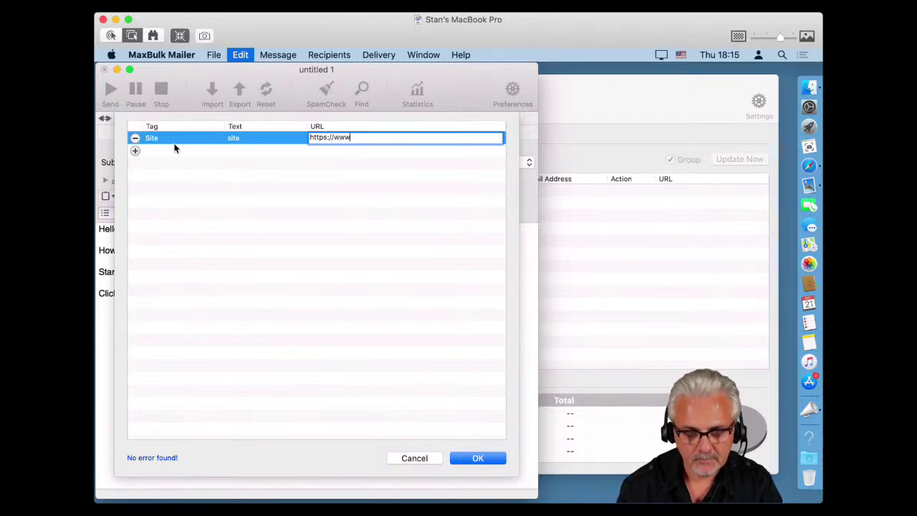
type(".maxprog.com")
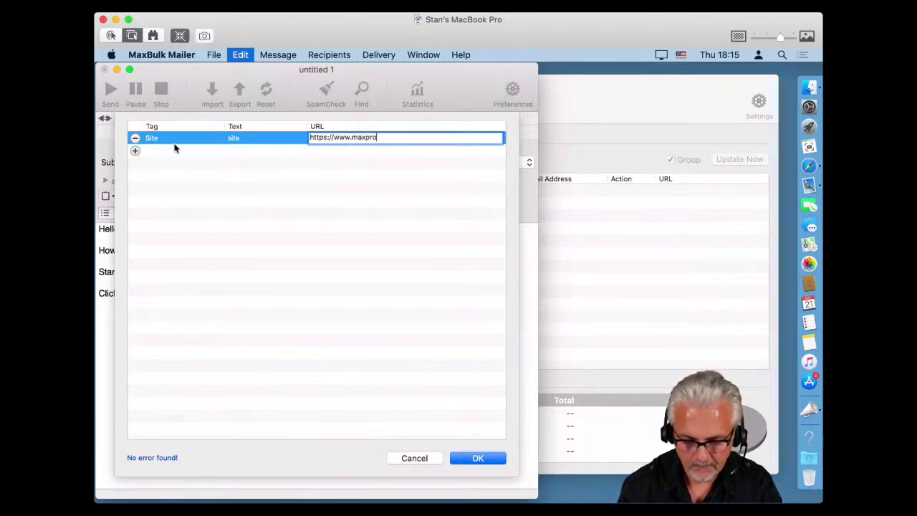
left_click(188, 210)
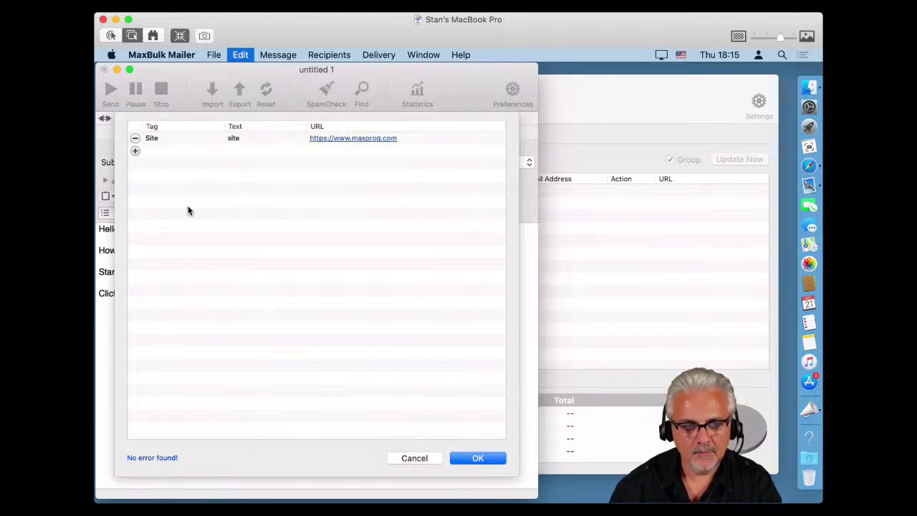
left_click(475, 457)
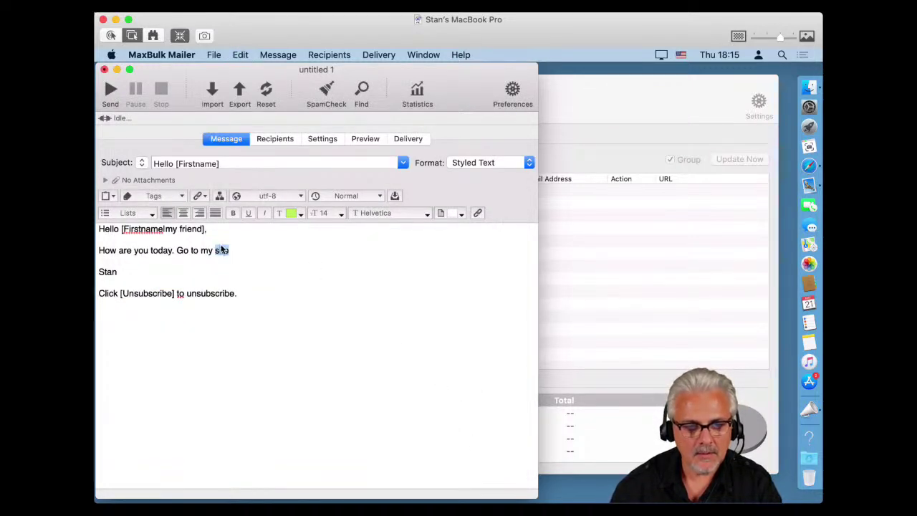
Replace the selected word "site" in the message body with the Site hyperlink and end the sentence with a period
left_click(214, 57)
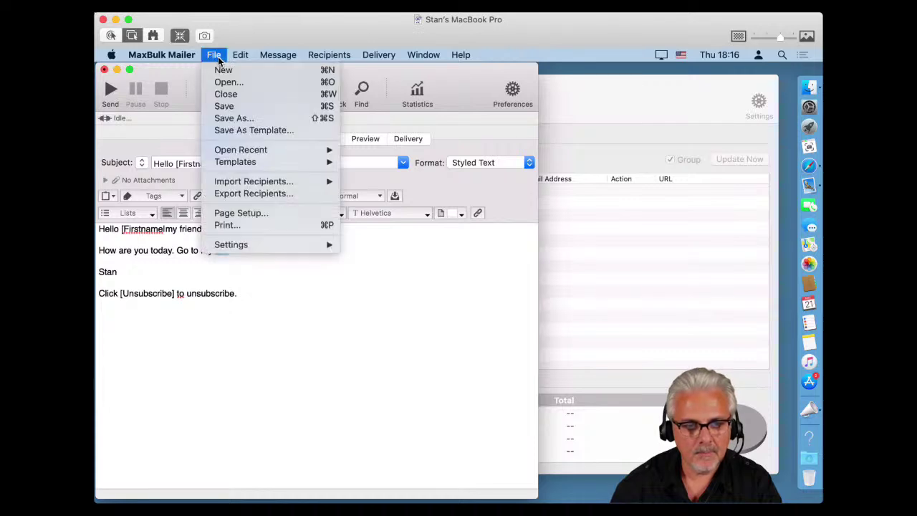
mouse_move(240, 56)
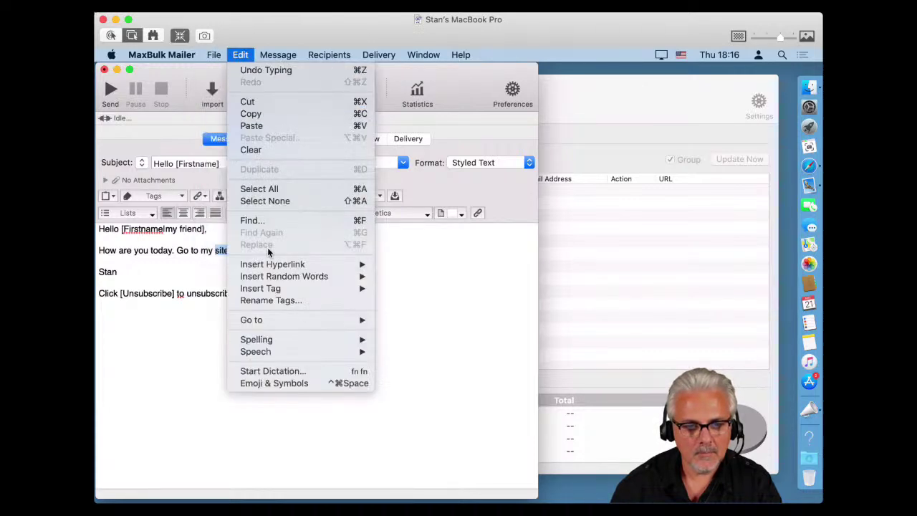
mouse_move(272, 290)
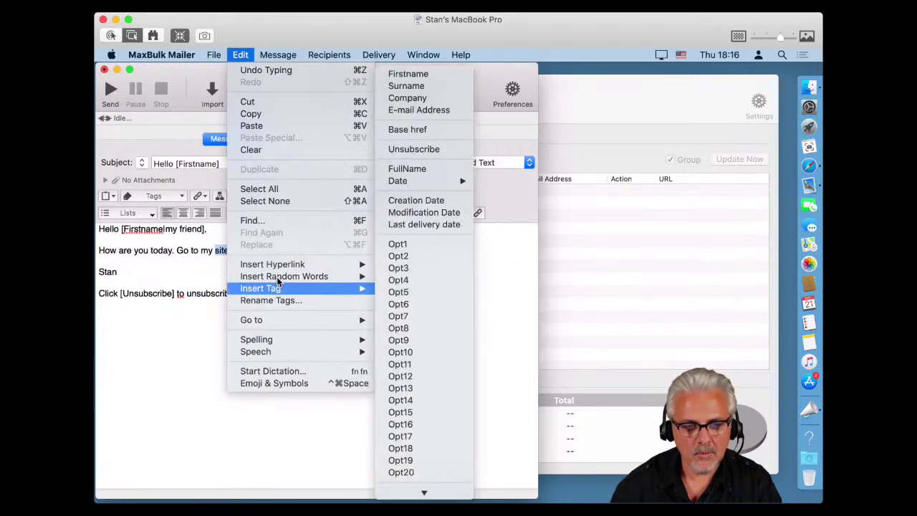
mouse_move(321, 266)
left_click(404, 264)
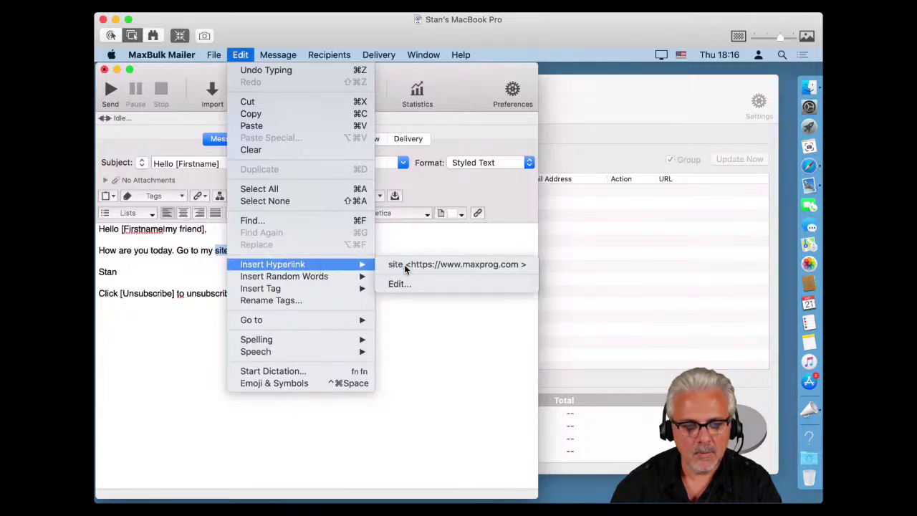
type(".")
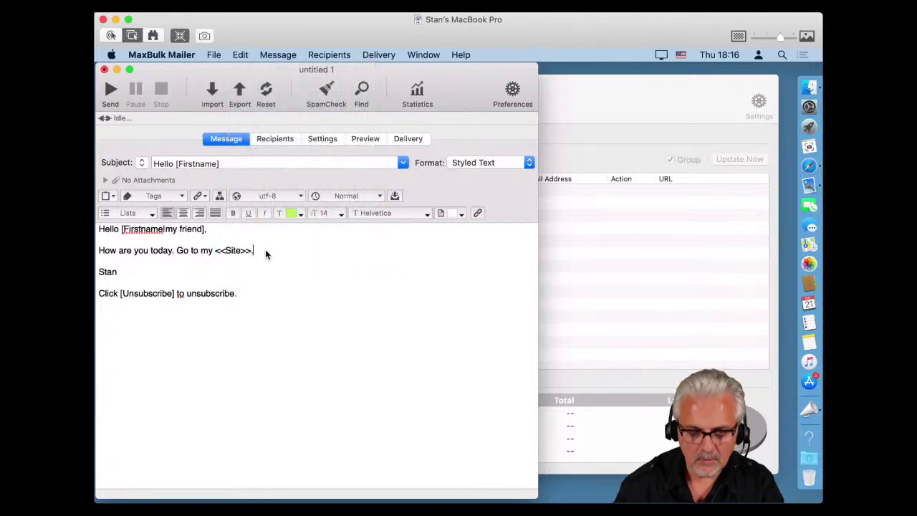
Preview the message with its site and unsubscribe links, and look over the message source and the recipient list
left_click(363, 141)
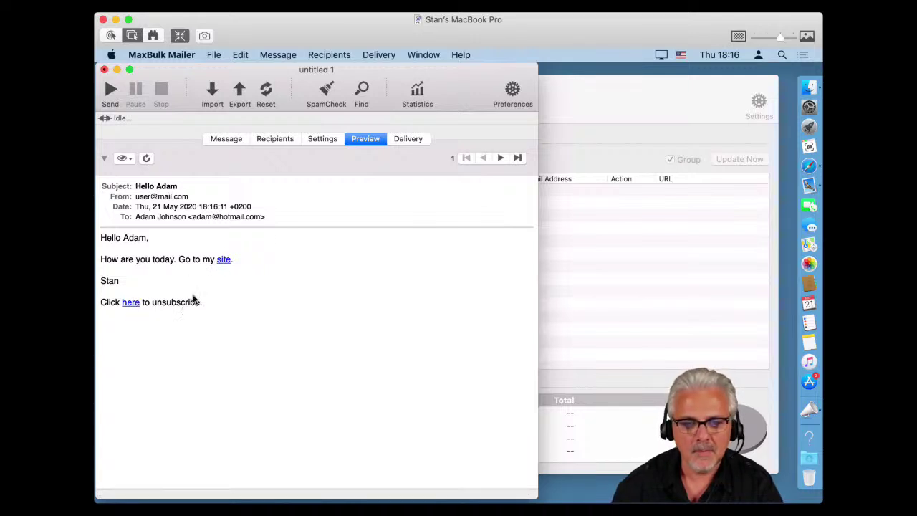
left_click(232, 141)
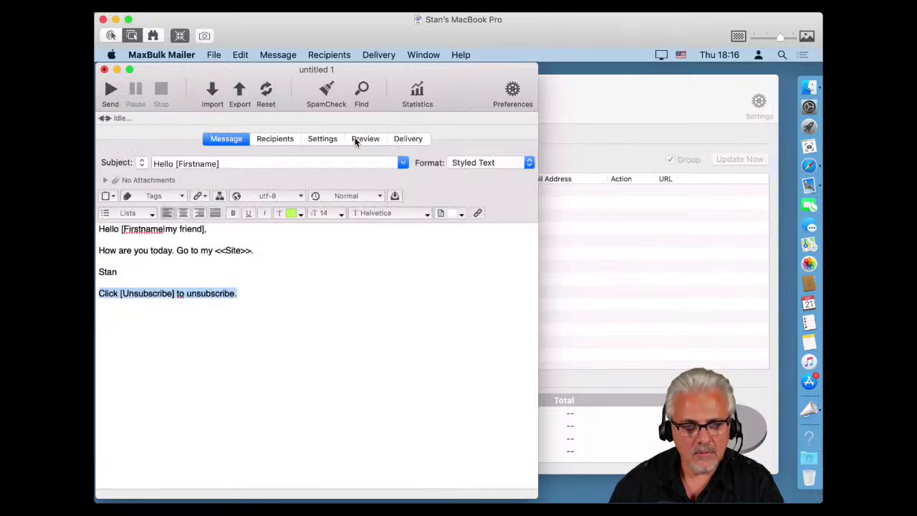
left_click(282, 141)
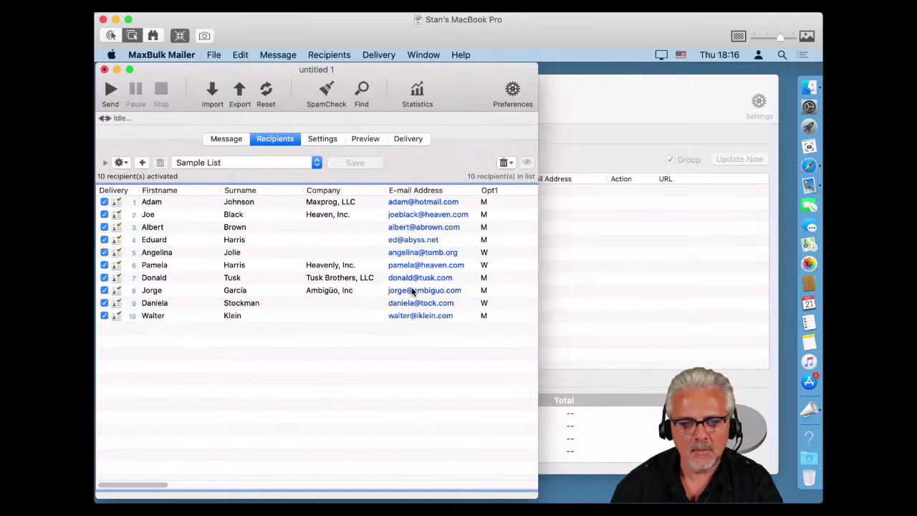
Preview the personalized message for each recipient through the last one, and step back through a few of them
left_click(379, 141)
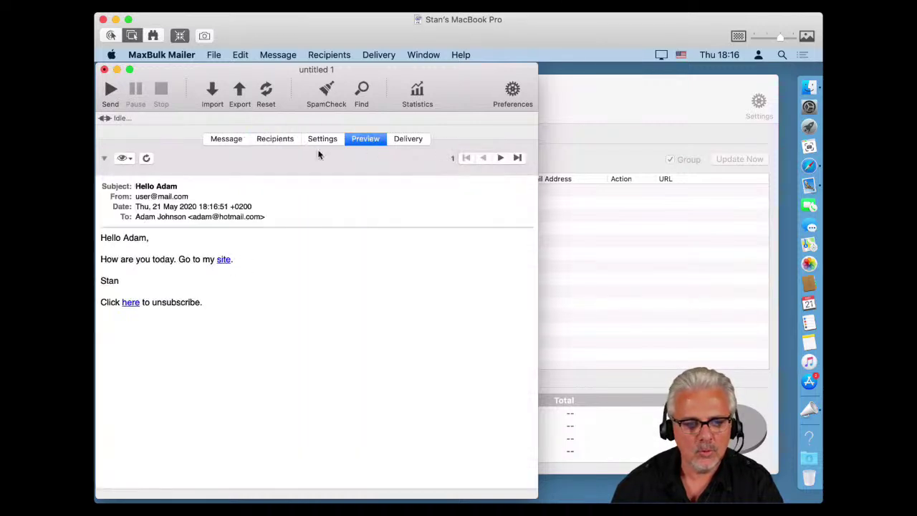
left_click(499, 158)
left_click(500, 158)
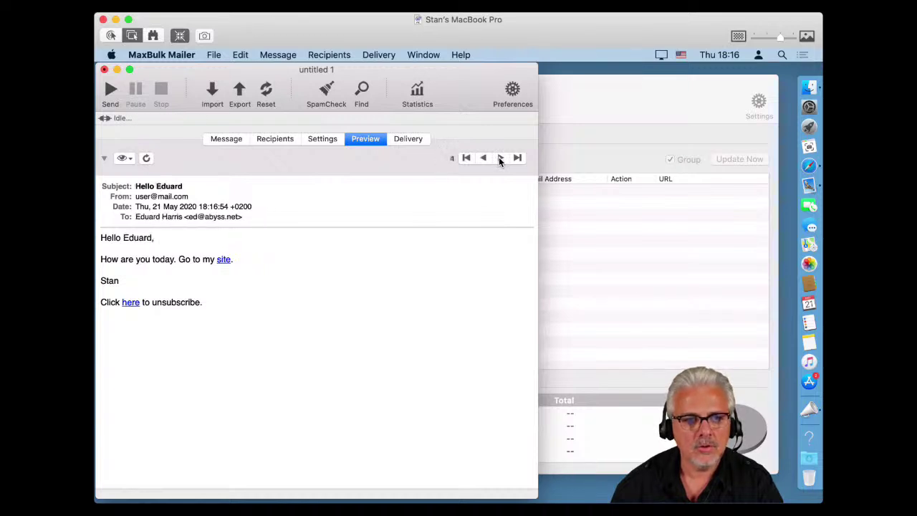
left_click(500, 158)
left_click(500, 158)
left_click(500, 158)
left_click(500, 159)
left_click(500, 158)
left_click(500, 158)
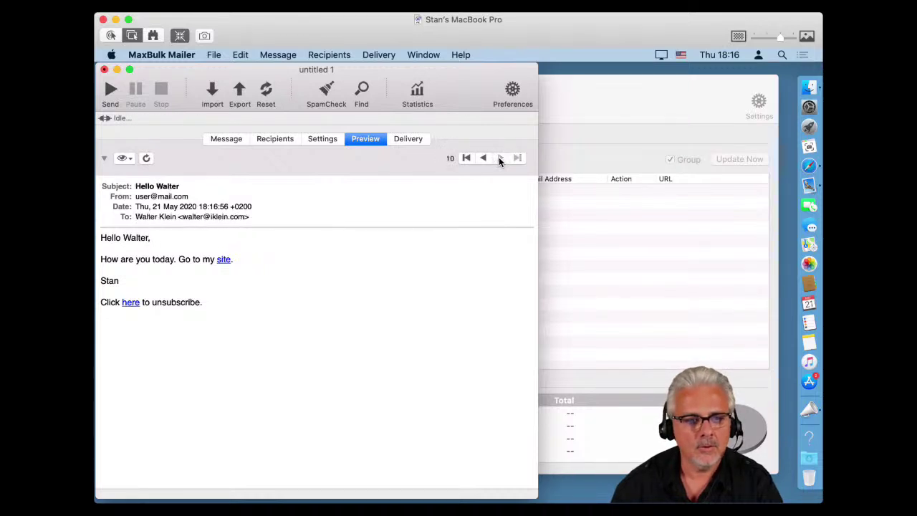
left_click(481, 159)
left_click(481, 158)
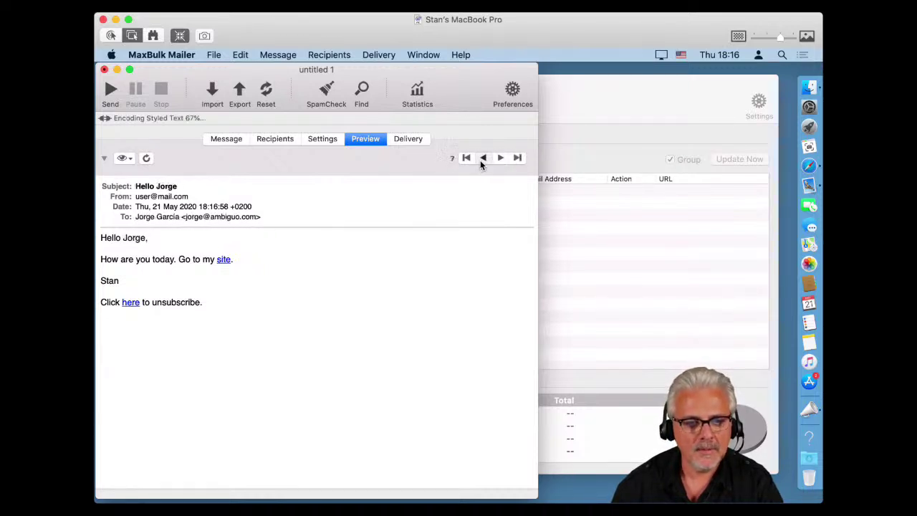
left_click(482, 158)
left_click(481, 158)
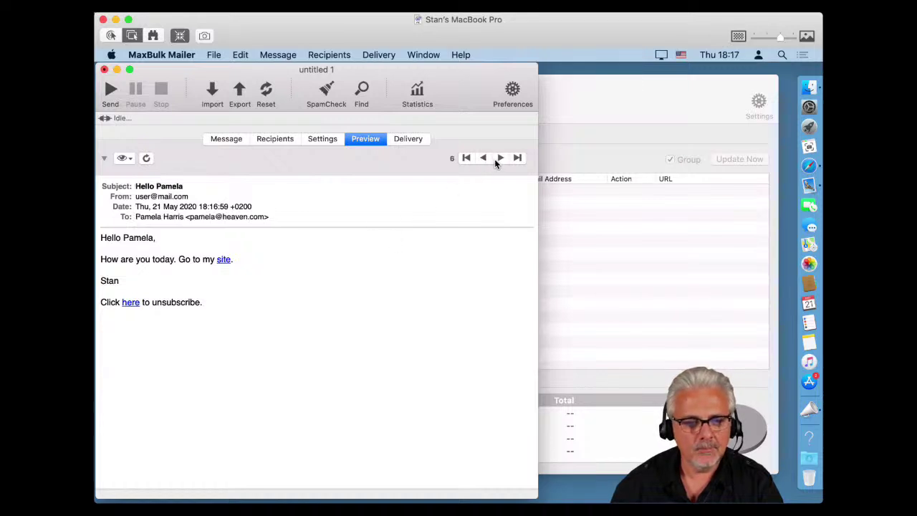
left_click(500, 158)
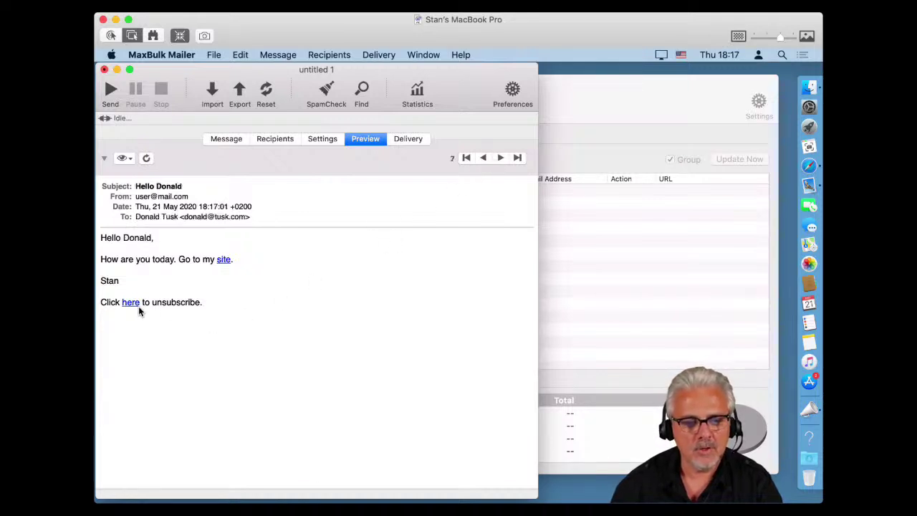
Compare the recipient list with the tags used in the message
left_click(279, 141)
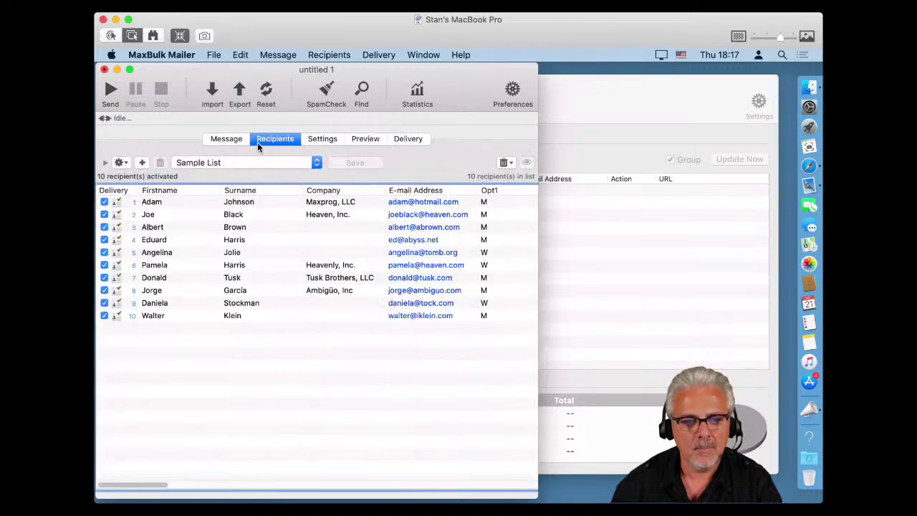
left_click(243, 142)
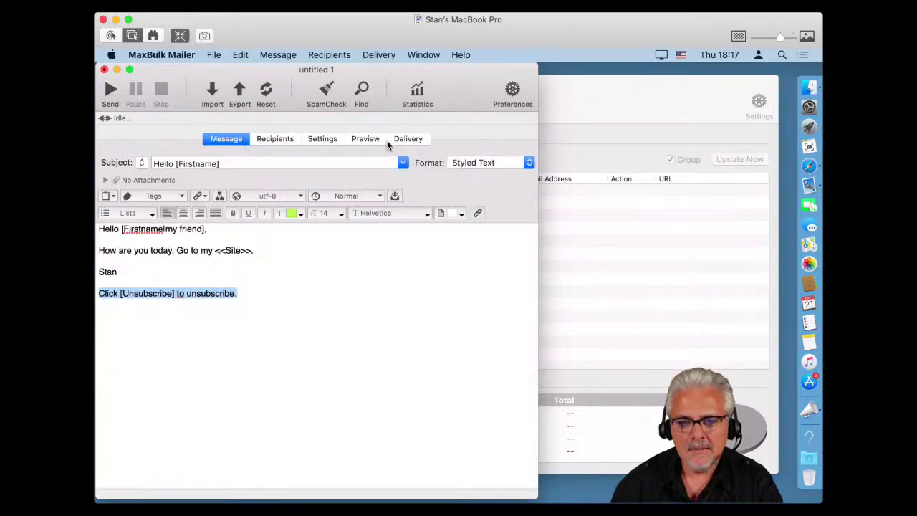
left_click(274, 139)
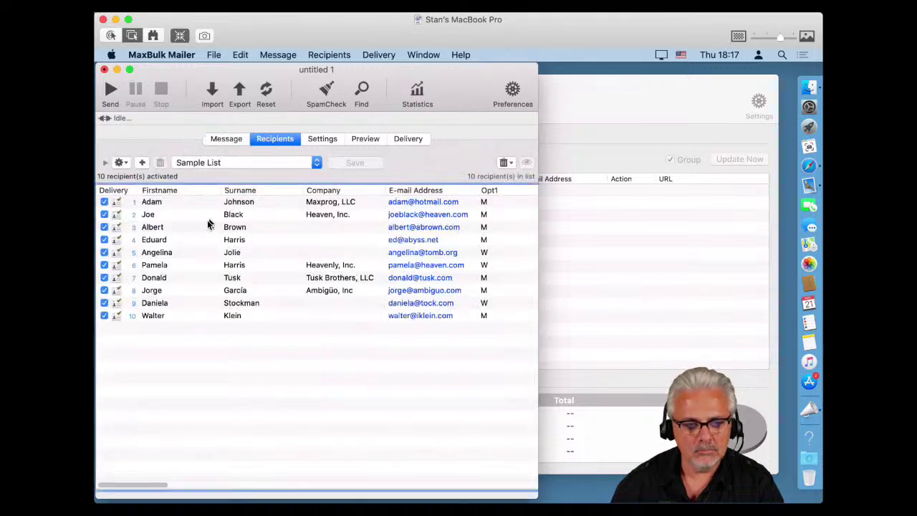
left_click(216, 142)
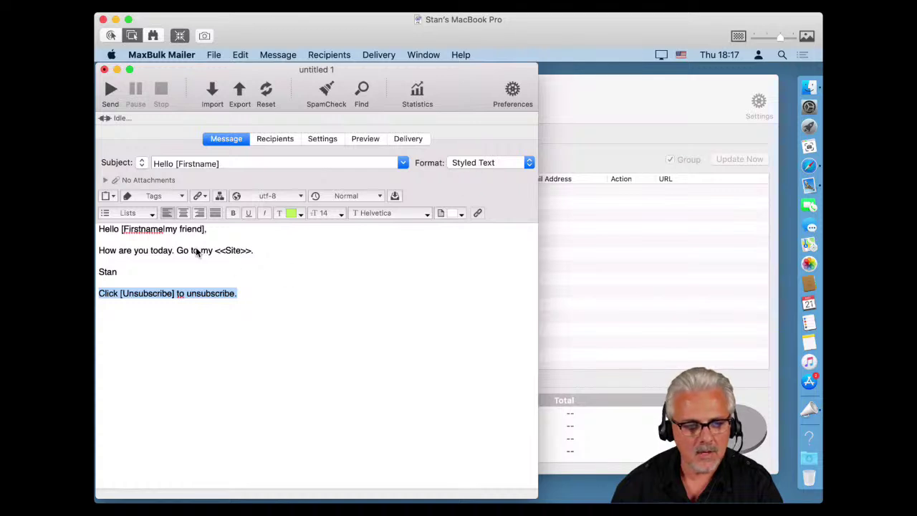
left_click(285, 138)
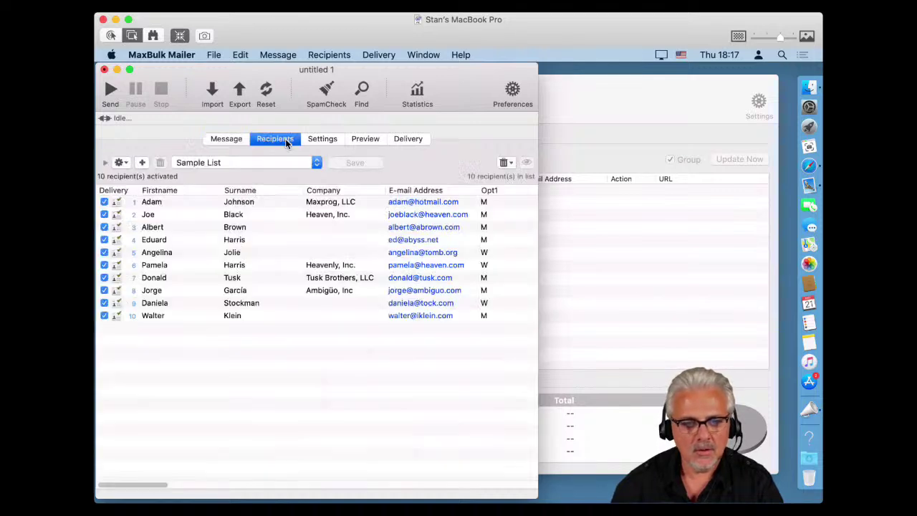
Load the Maxprog Testing account in the sending settings and preview the message with that sender
left_click(328, 139)
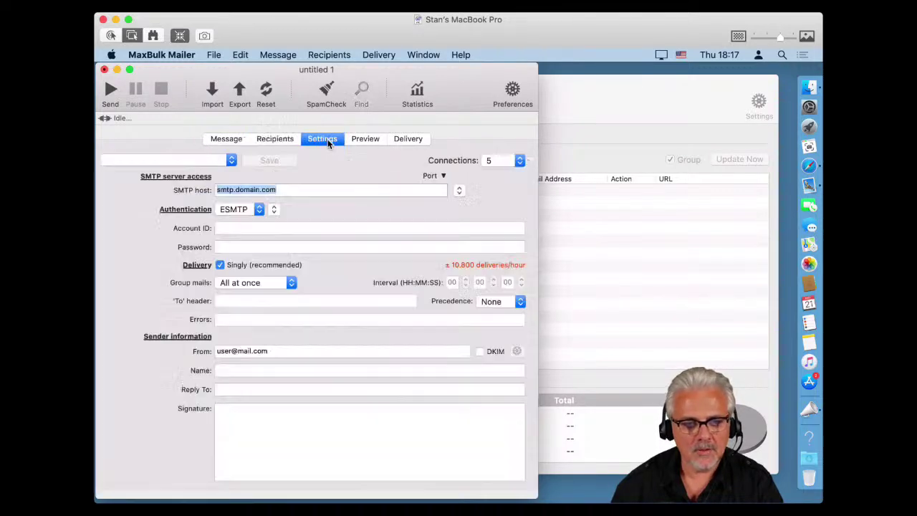
left_click(193, 159)
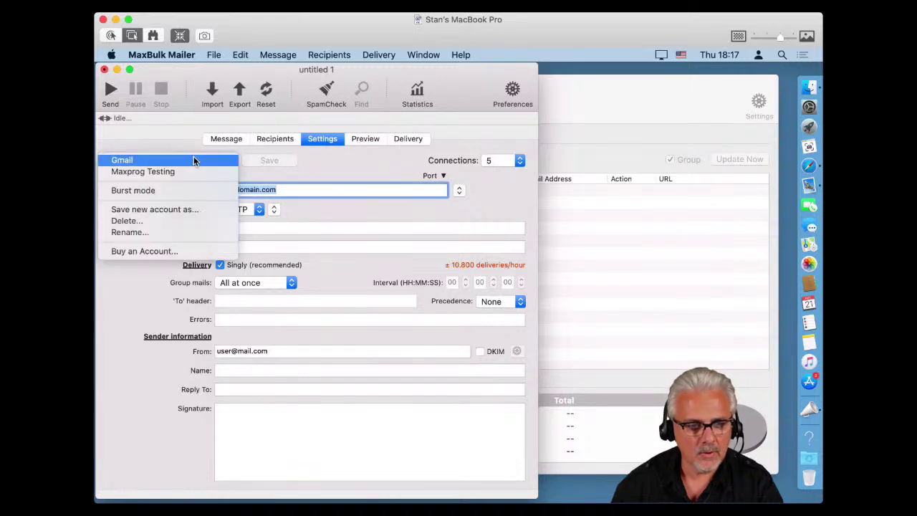
left_click(175, 171)
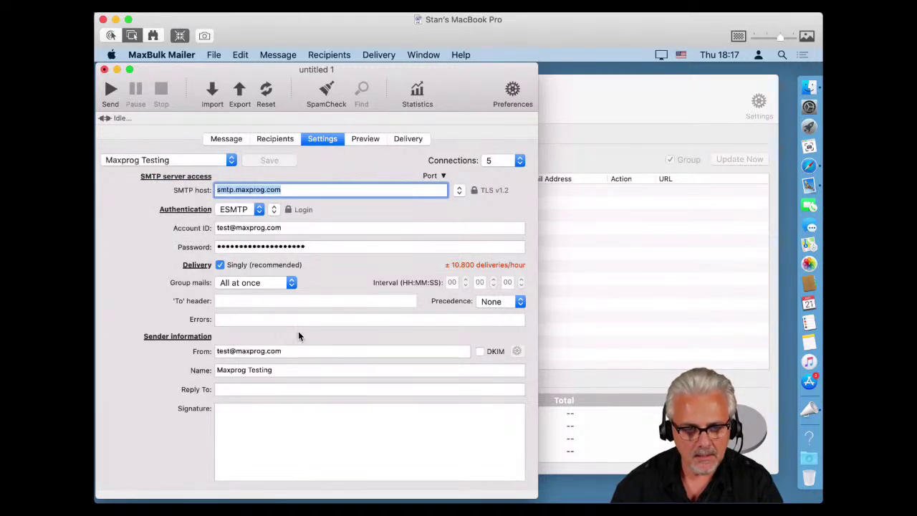
left_click(366, 138)
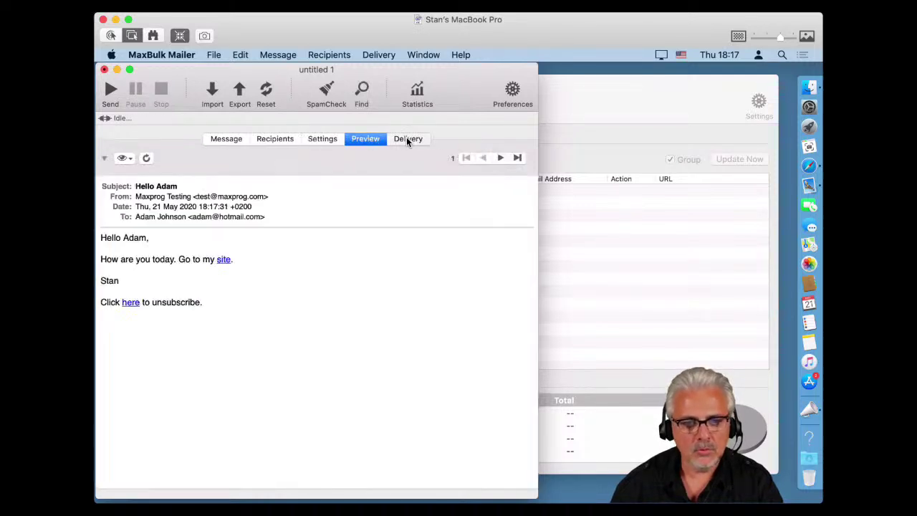
Switch the delivery to Test Mode and check the available delivery modes
left_click(406, 139)
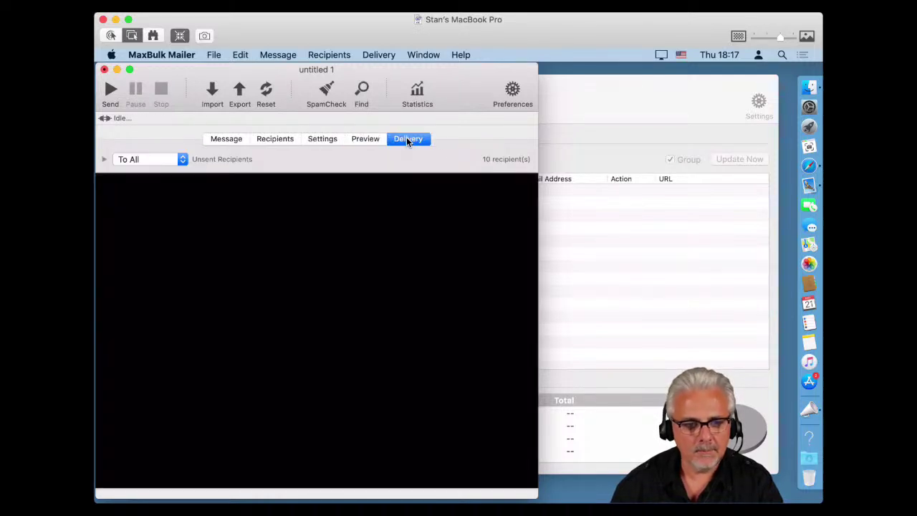
left_click(378, 56)
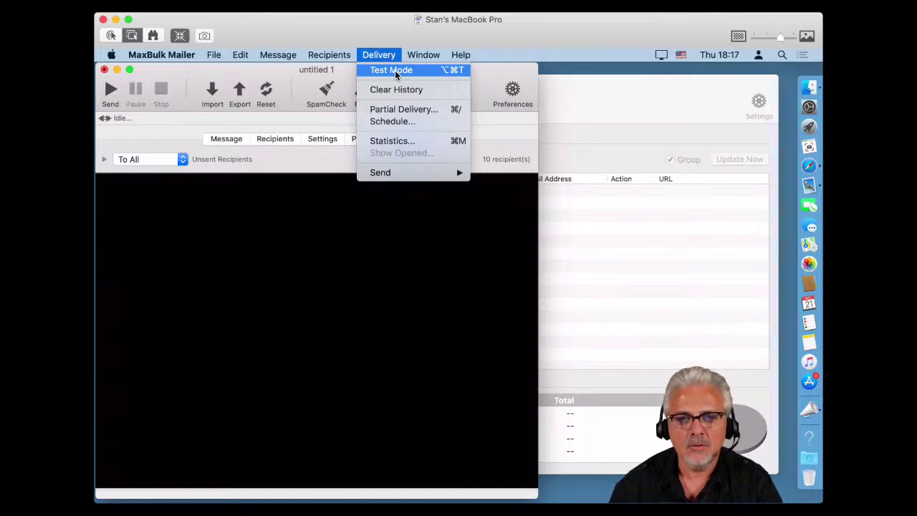
left_click(395, 72)
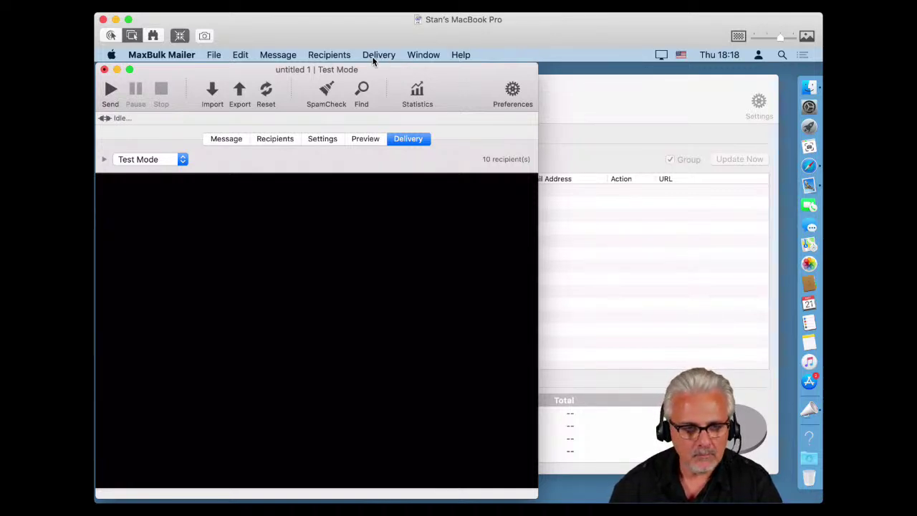
left_click(134, 158)
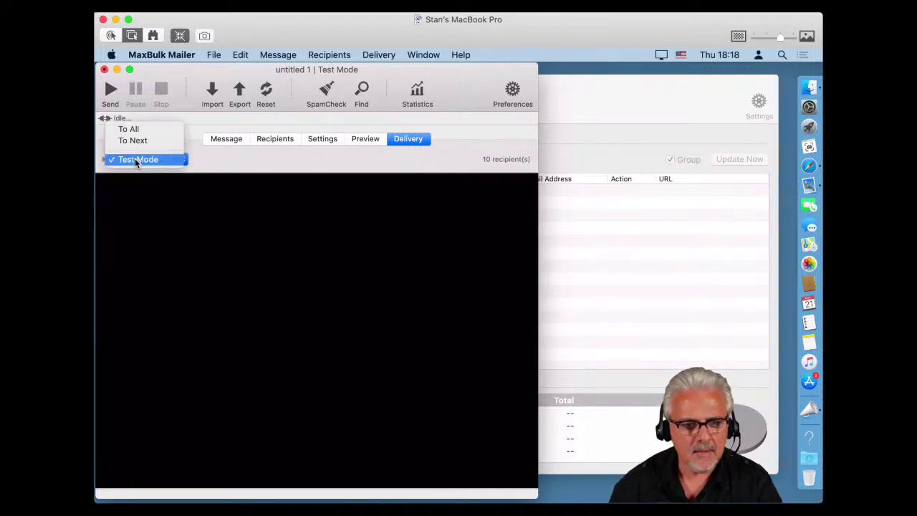
left_click(233, 169)
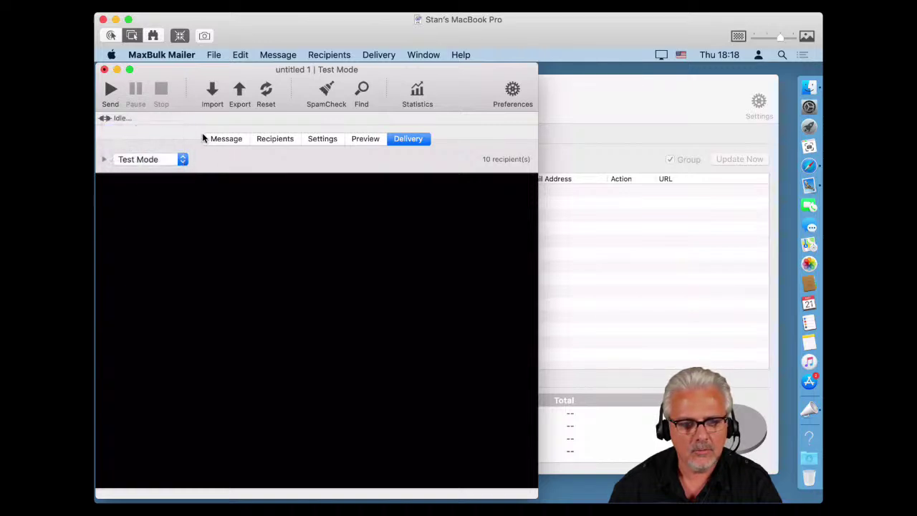
Send the test mailing with the Send option set to To All, keeping the suggested recipient address
left_click(111, 91)
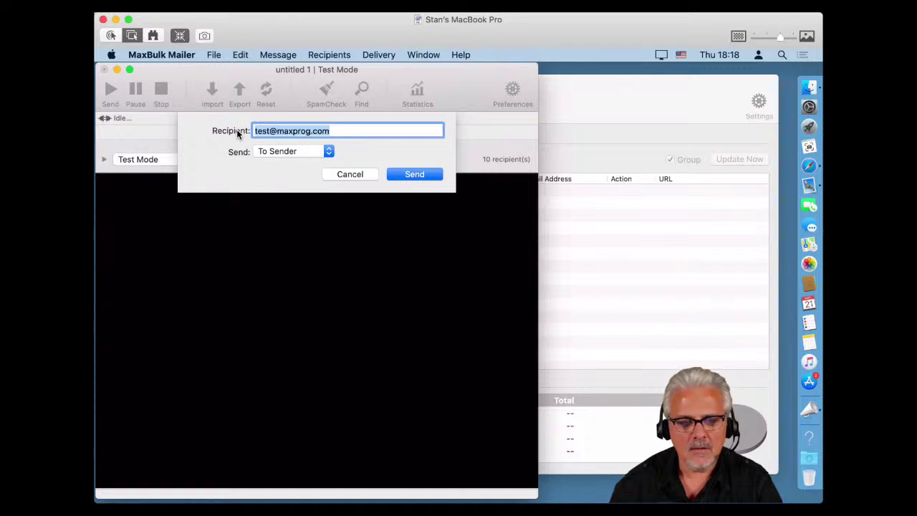
left_click(286, 155)
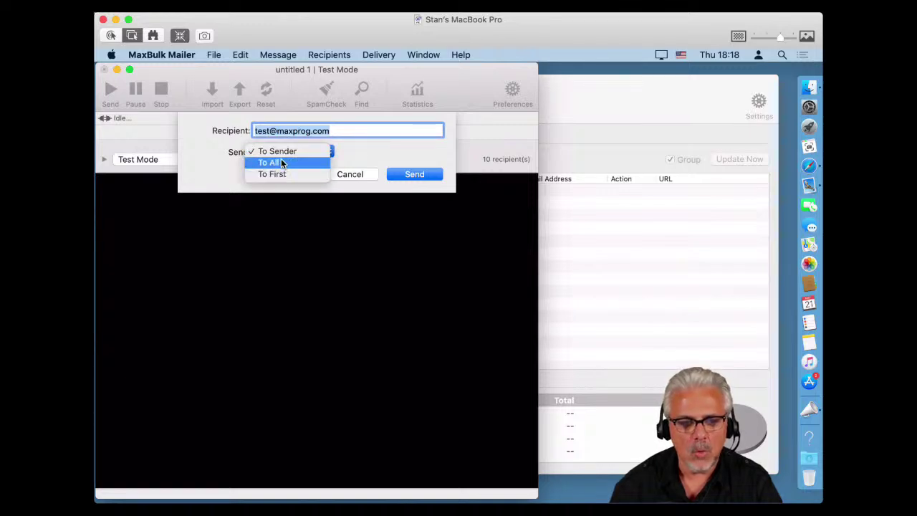
left_click(280, 163)
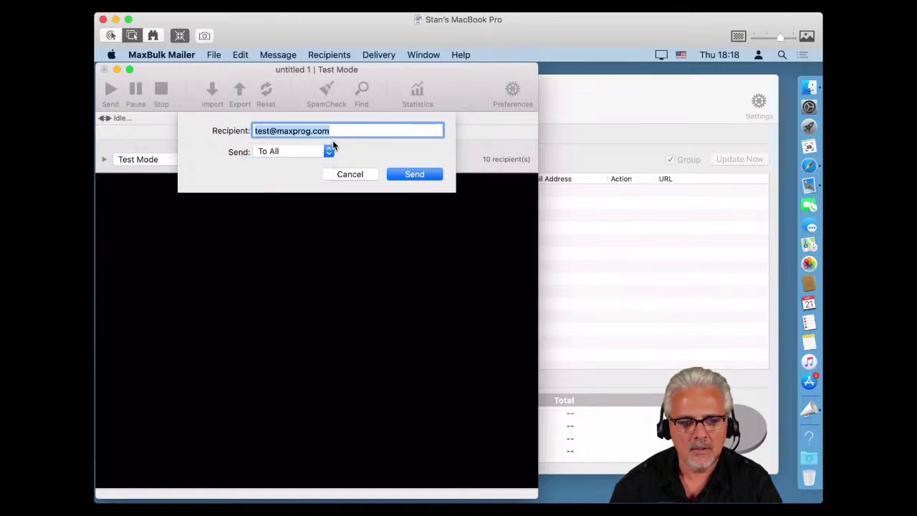
left_click(419, 175)
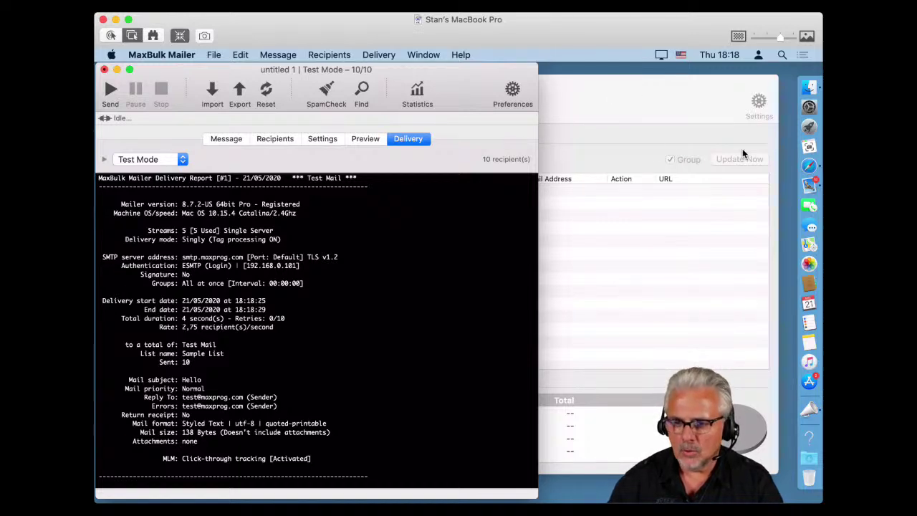
Switch to Mail and open the first five messages in the inbox, including the MaxBulk Mailer delivery report
left_click(809, 186)
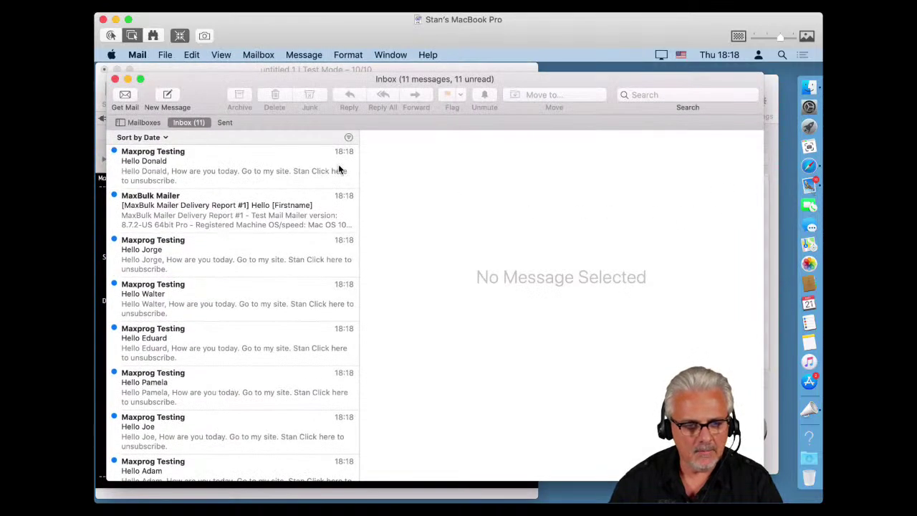
left_click(185, 165)
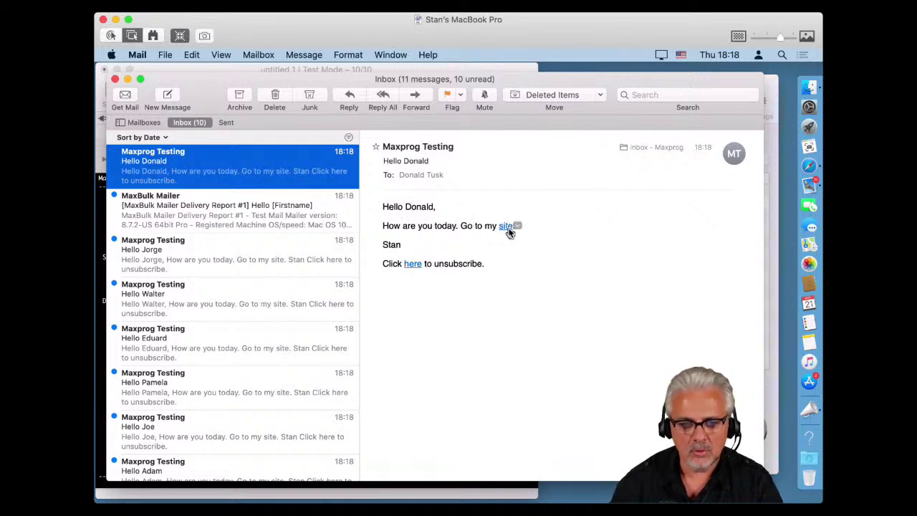
left_click(169, 214)
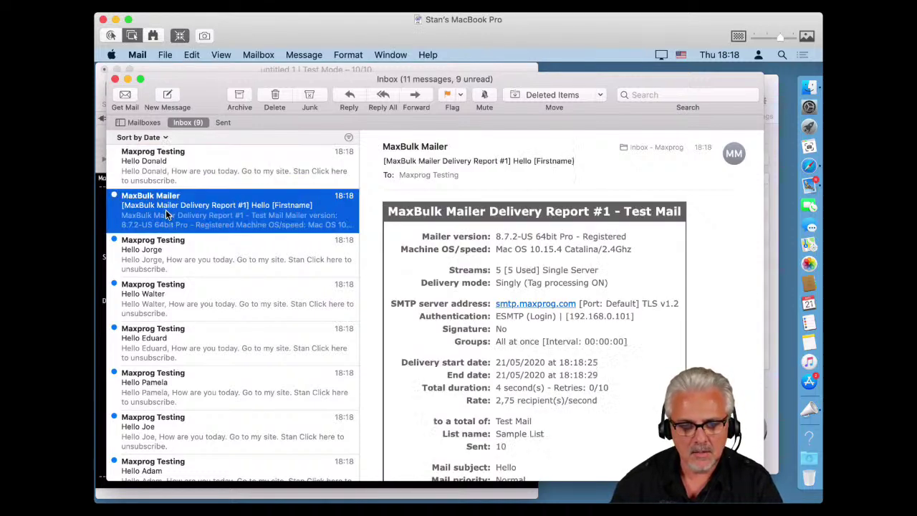
left_click(189, 251)
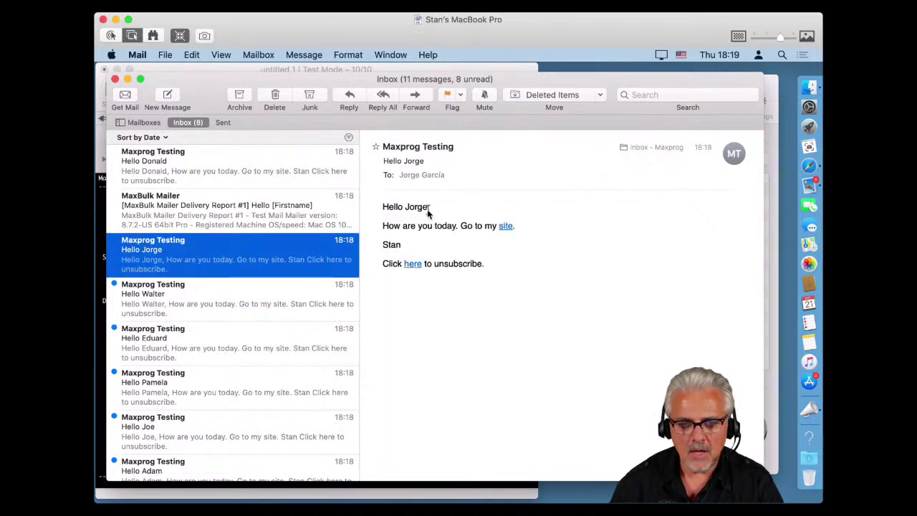
left_click(206, 289)
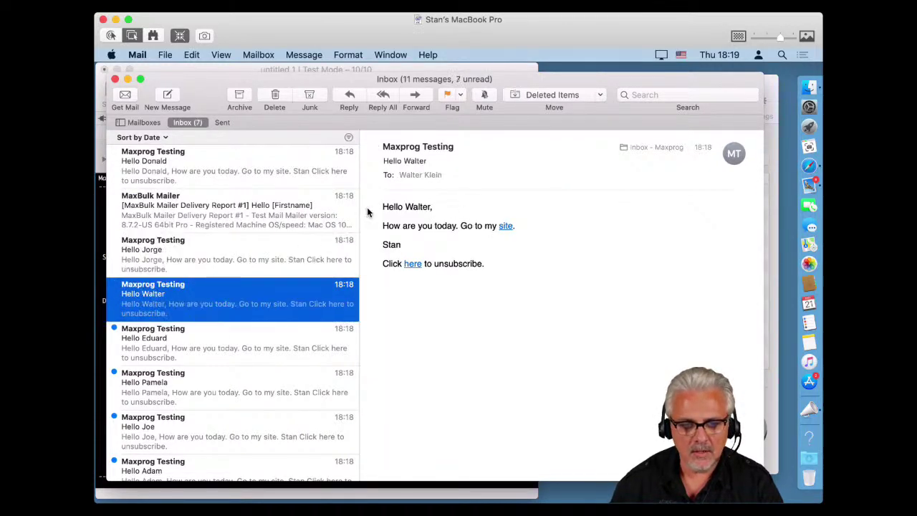
left_click(153, 351)
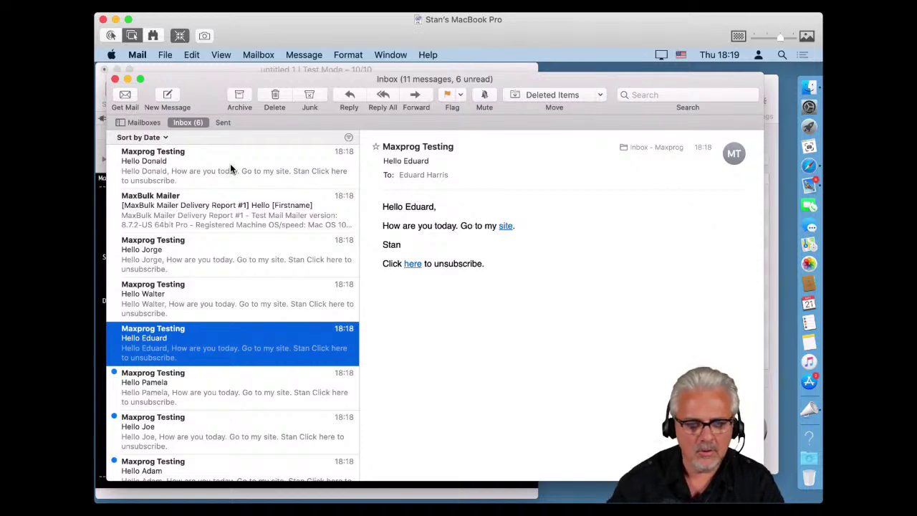
In MaxBulk Mailer's Statistics, confirm updates every 1 minute, refresh the delivery list, and display the Hello delivery's actions
left_click(771, 95)
left_click(759, 104)
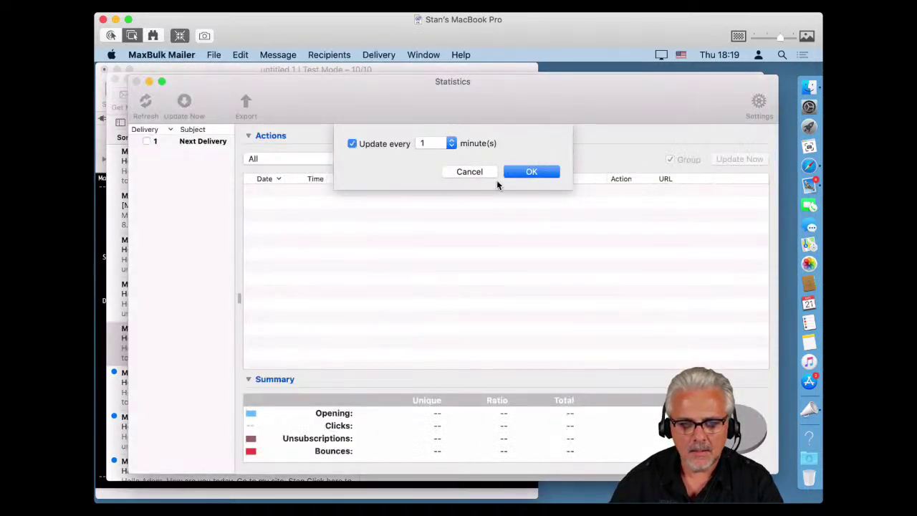
left_click(519, 175)
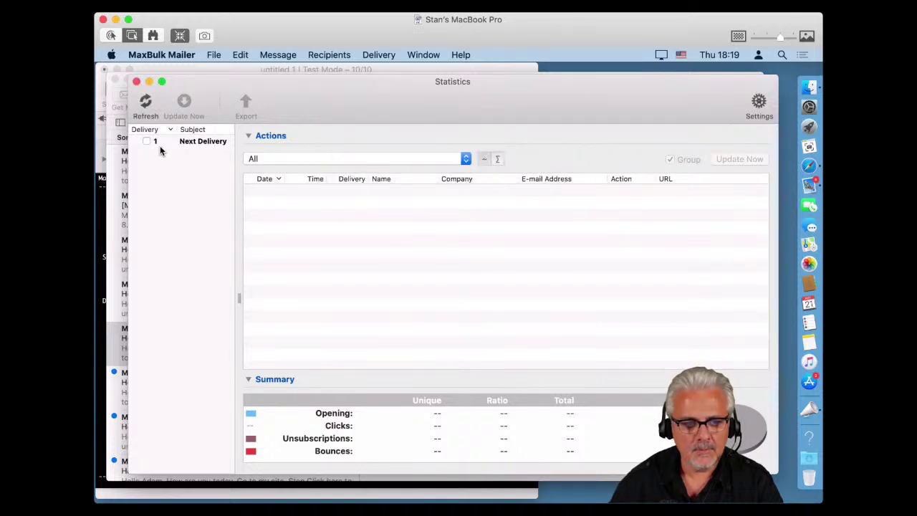
left_click(147, 107)
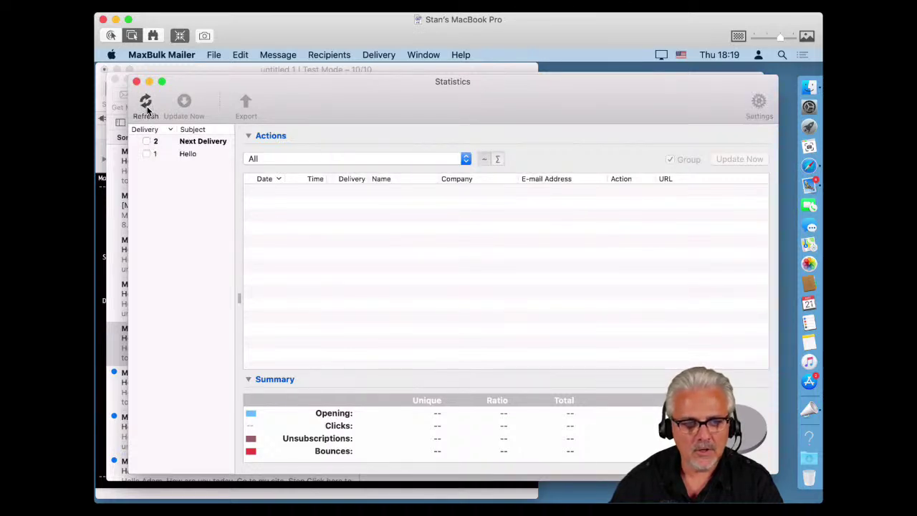
left_click(148, 154)
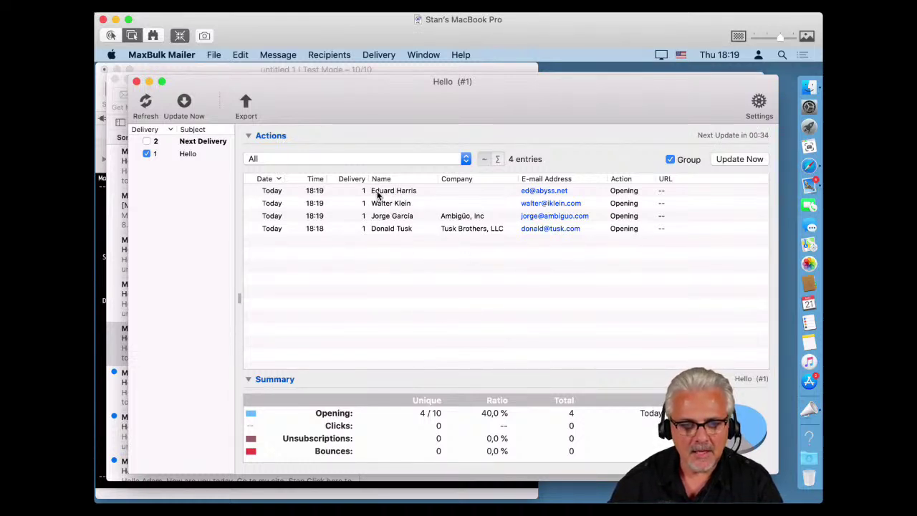
Reopen the first test message in Mail, reload the Hello delivery's statistics in MaxBulk Mailer, and expand that recipient's grouped openings
left_click(808, 187)
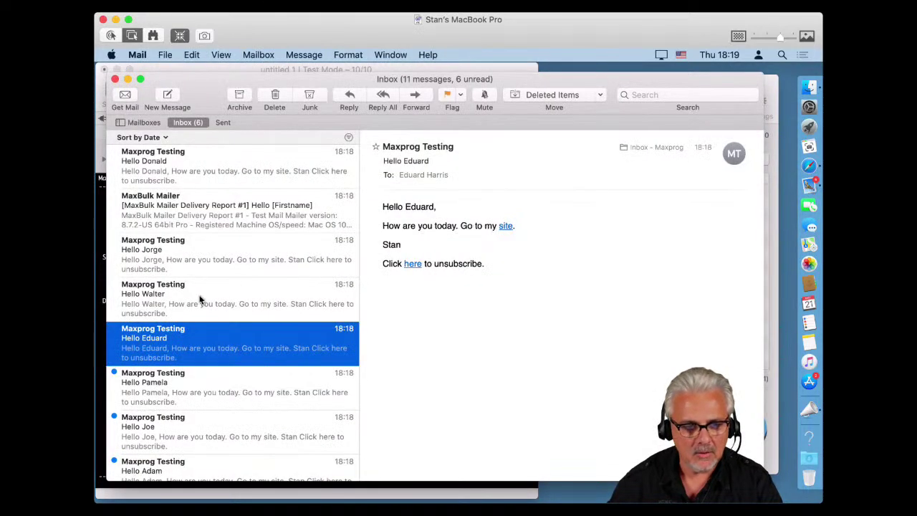
left_click(165, 169)
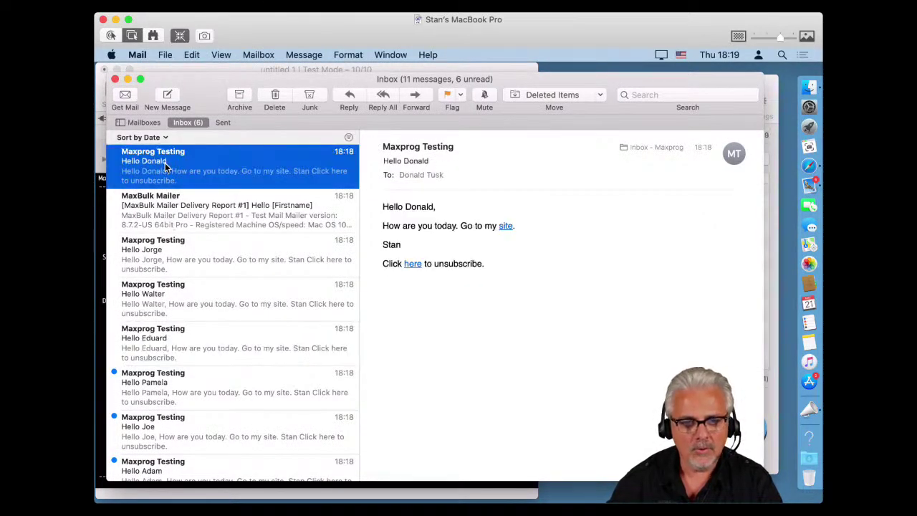
left_click(772, 150)
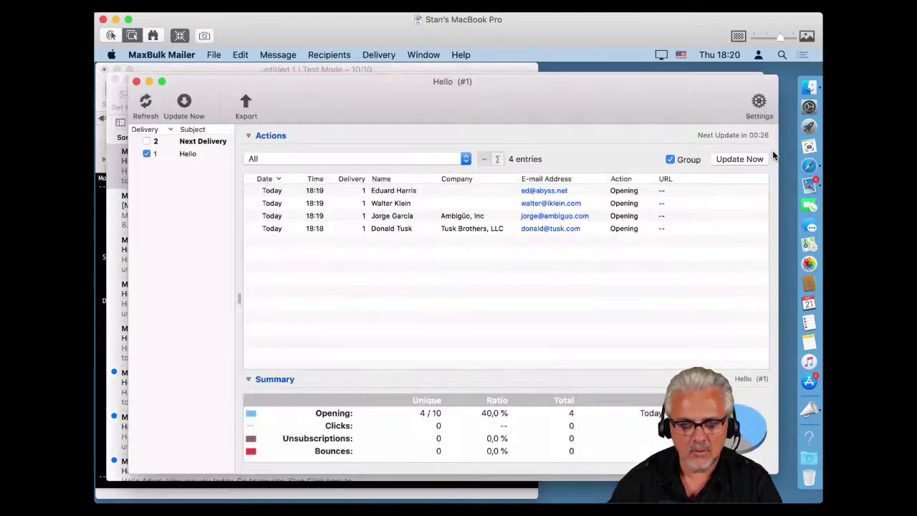
left_click(373, 230)
left_click(147, 154)
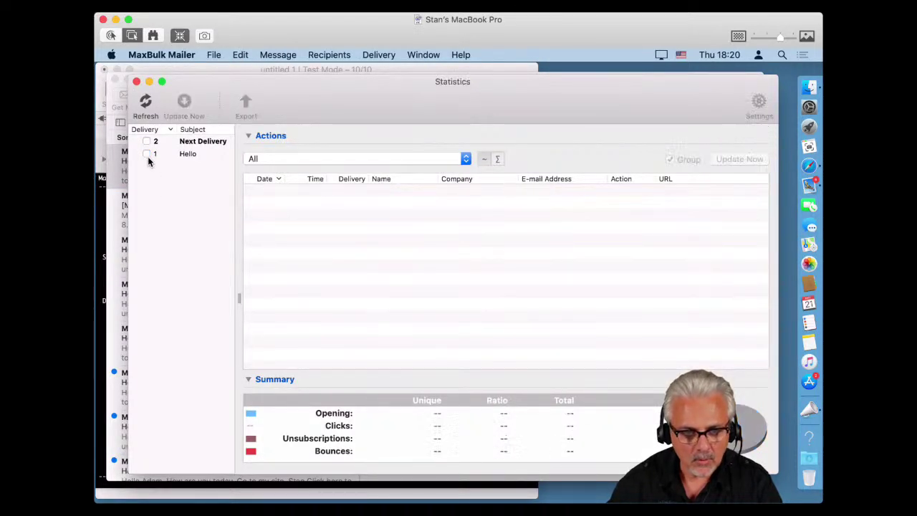
left_click(147, 154)
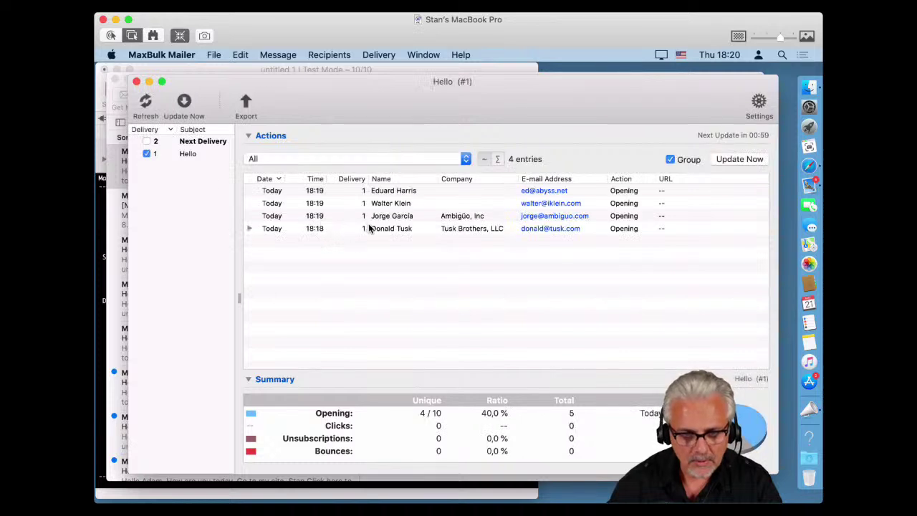
left_click(248, 227)
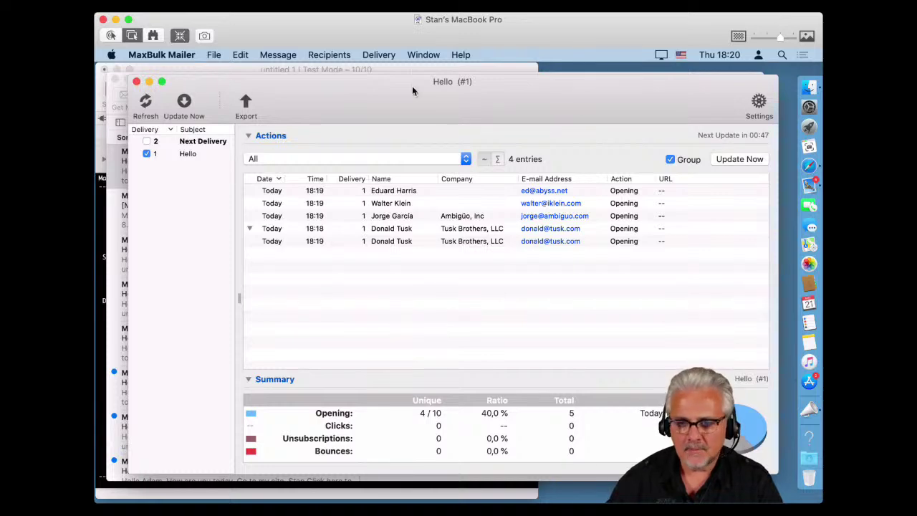
Follow the site link in the first test message in Mail, and return to MaxBulk Mailer's statistics
left_click(117, 179)
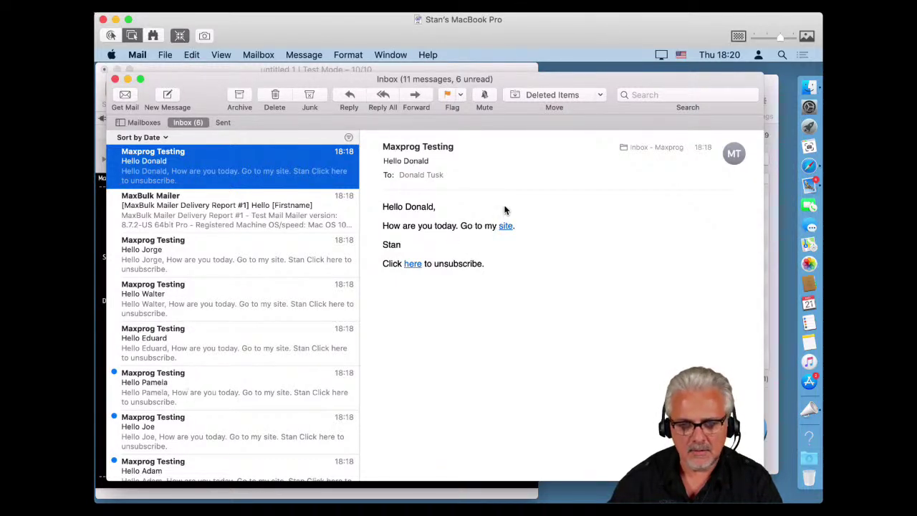
left_click(505, 228)
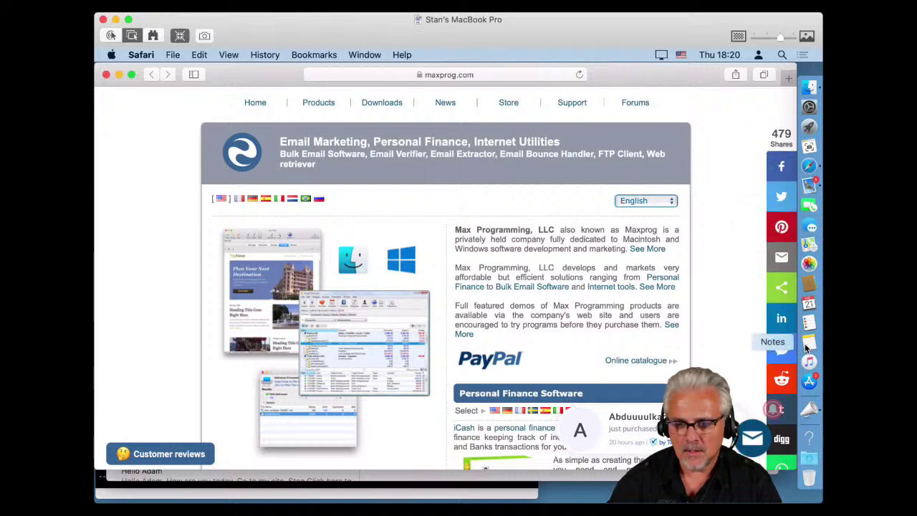
left_click(809, 409)
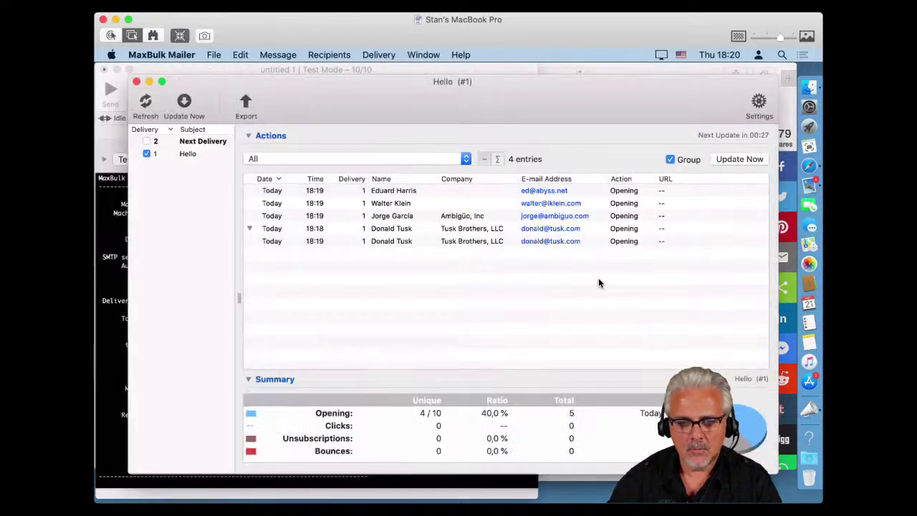
Reload the Hello delivery's statistics and examine the link click entry and the Opening row of the summary
left_click(151, 156)
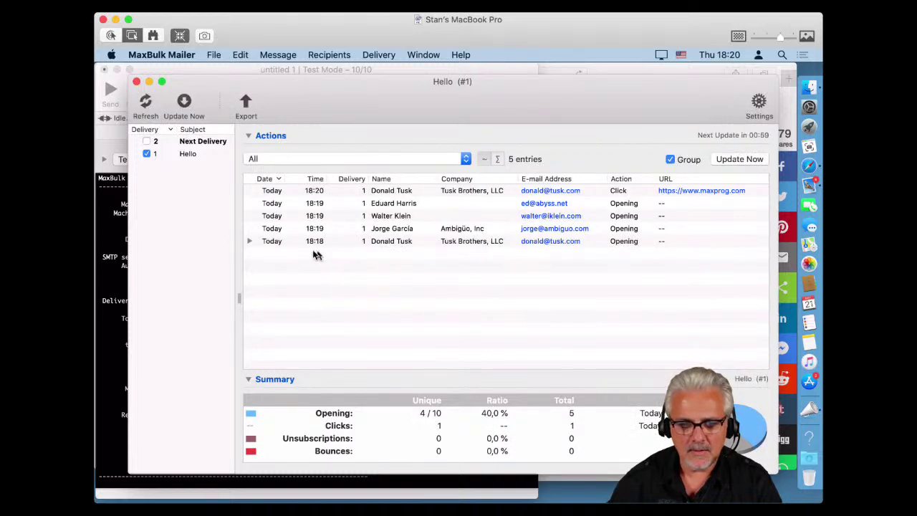
left_click(606, 192)
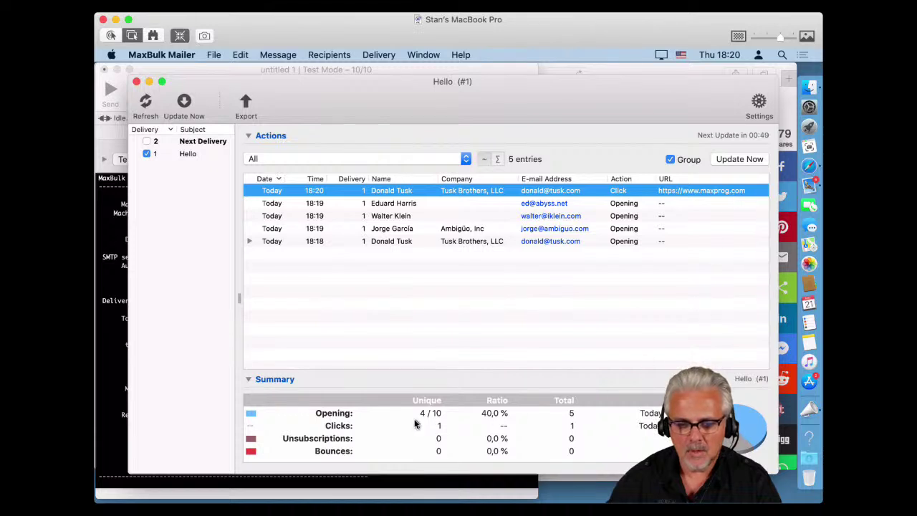
left_click(341, 415)
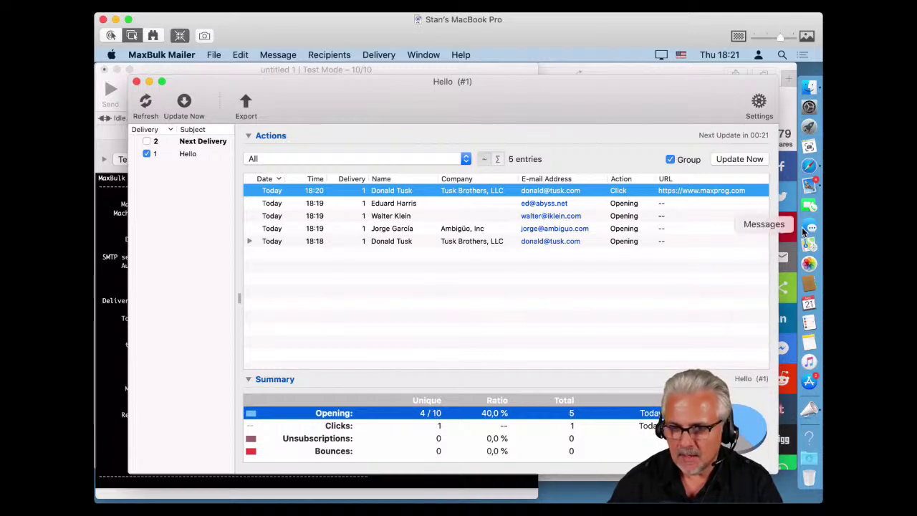
Switch to Mail, open the first unread test message, and follow its unsubscribe link
left_click(808, 188)
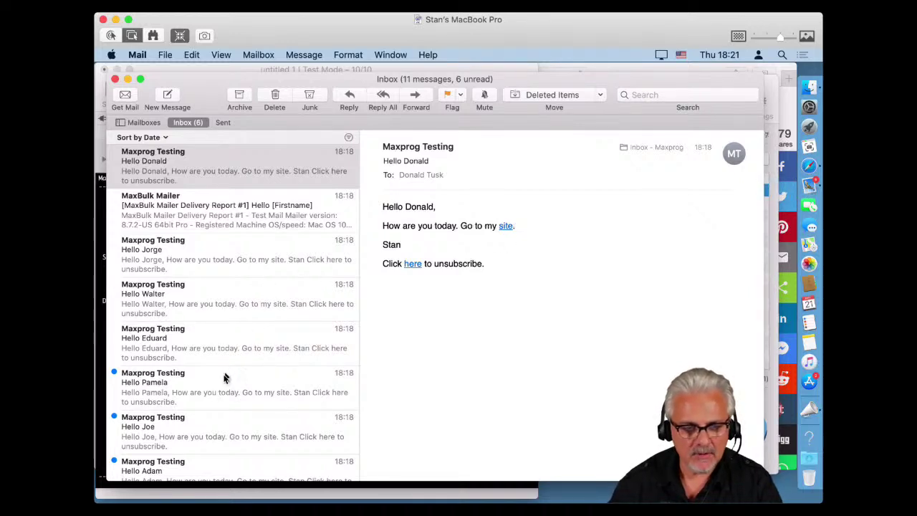
left_click(193, 383)
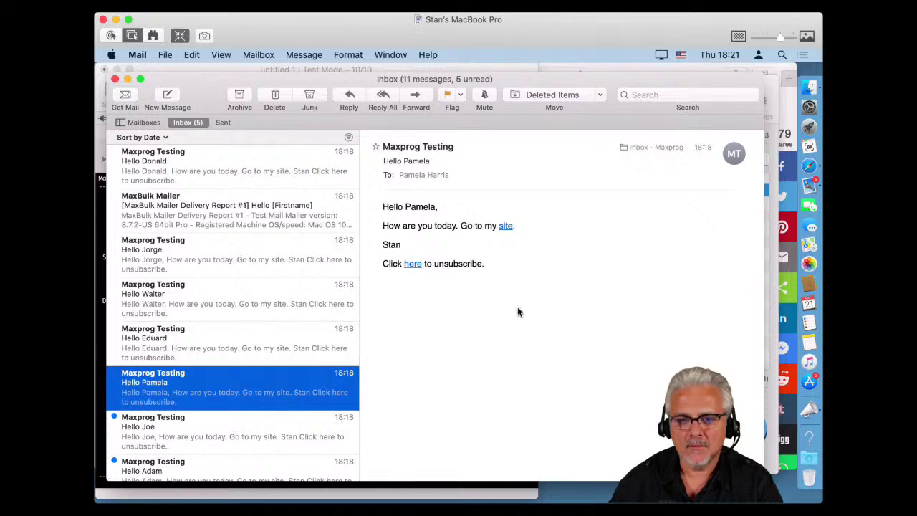
mouse_move(414, 270)
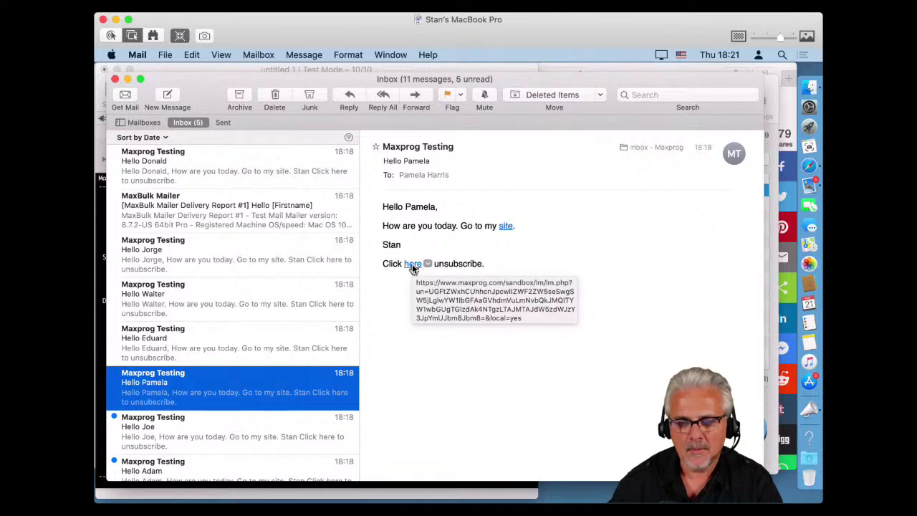
left_click(411, 265)
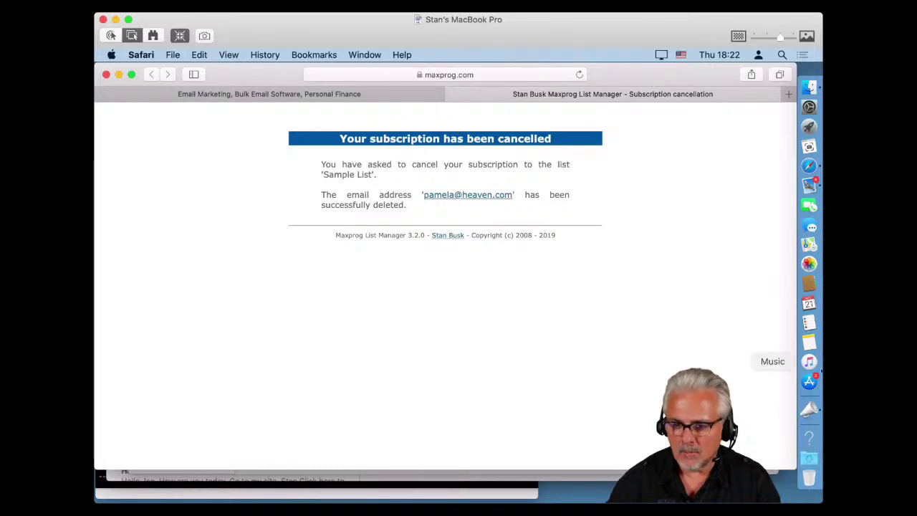
Return to MaxBulk Mailer, reload the Hello delivery's statistics, and widen the Action column to read the unsubscription entry
left_click(811, 412)
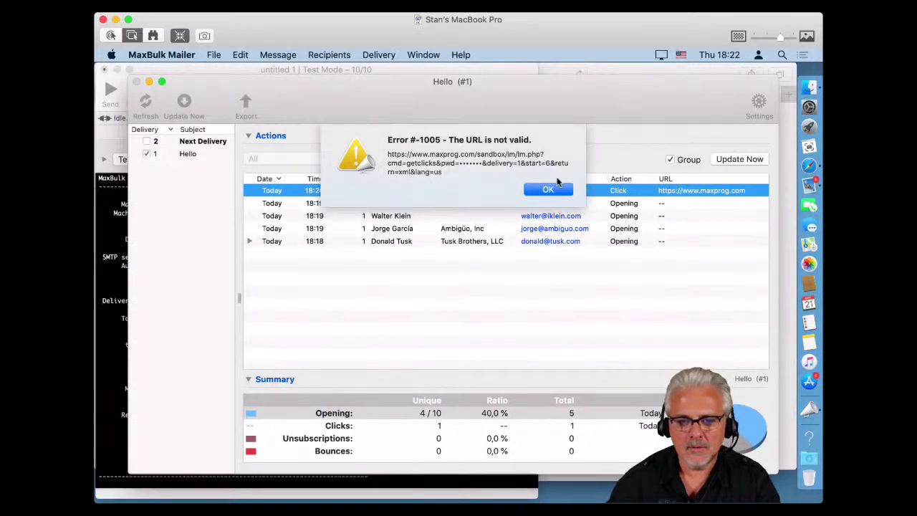
left_click(544, 192)
left_click(147, 154)
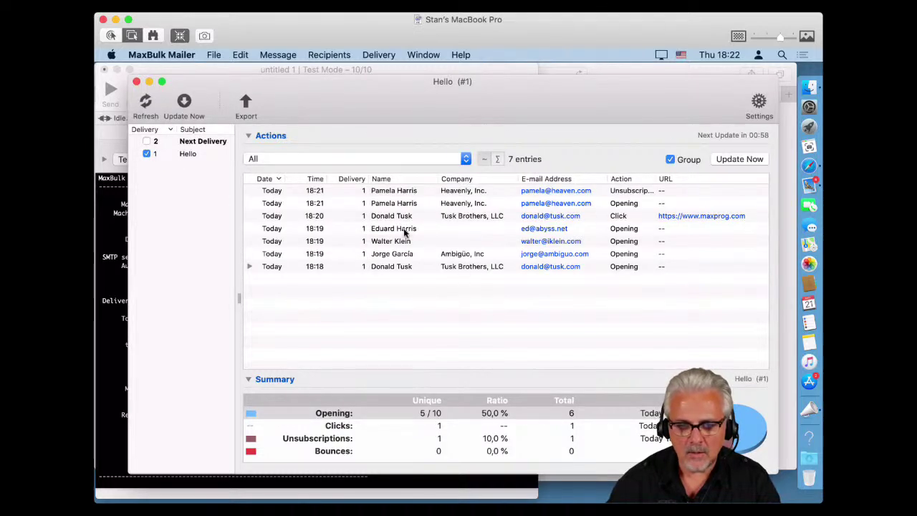
left_click(635, 192)
left_click_drag(655, 178, 669, 179)
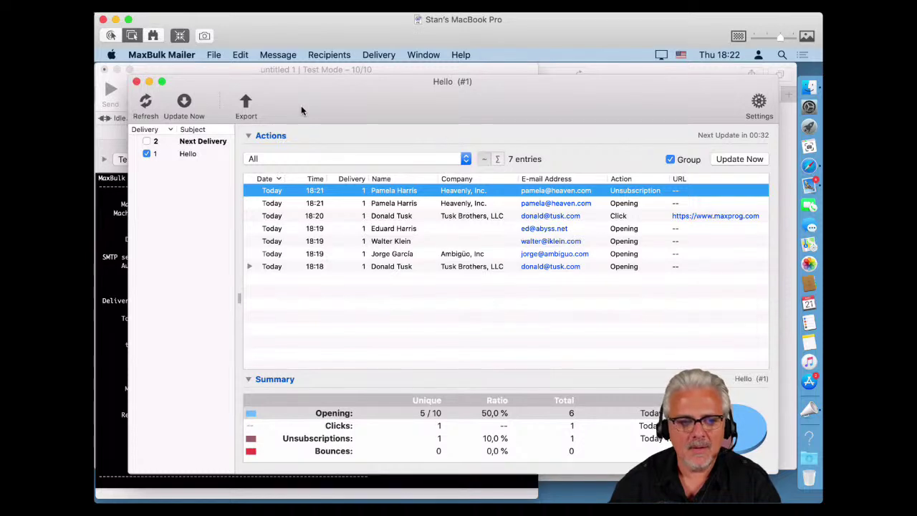
Refresh the delivery list, update the statistics, and display the Hello delivery's actions again
left_click(145, 105)
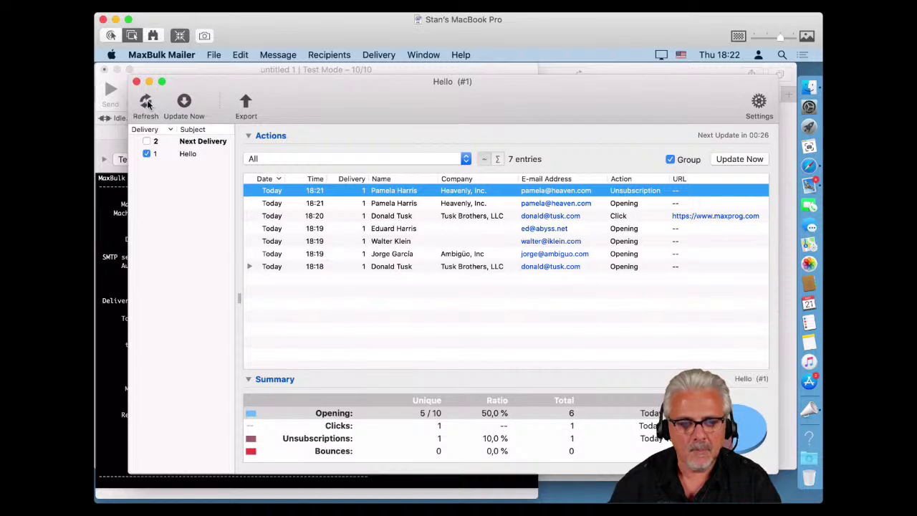
left_click(184, 102)
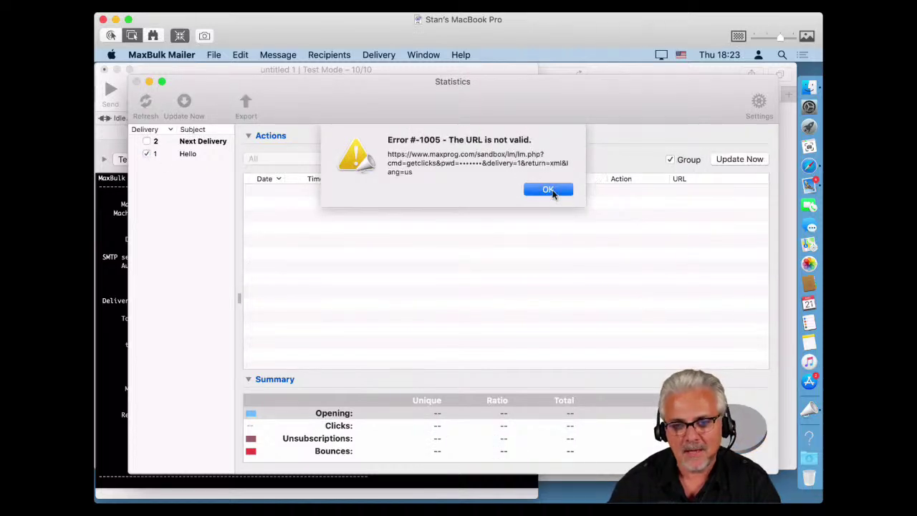
left_click(552, 189)
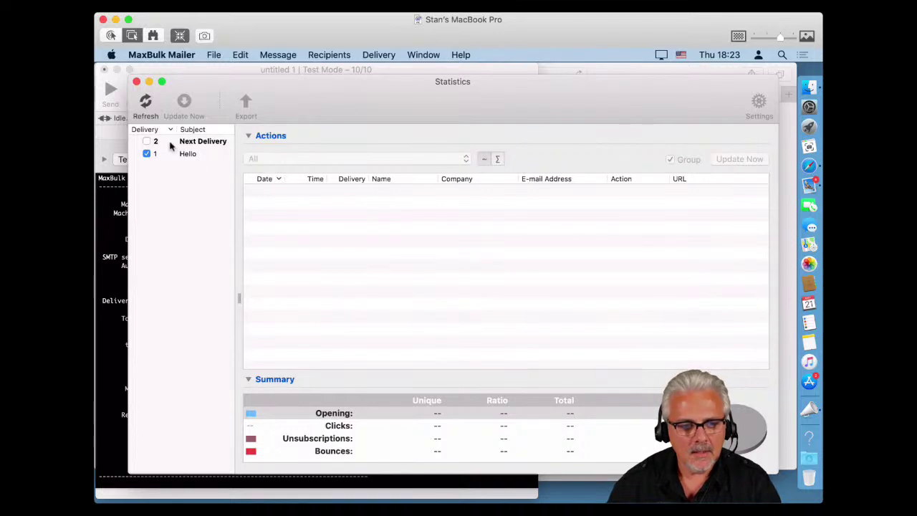
left_click(146, 154)
left_click(146, 154)
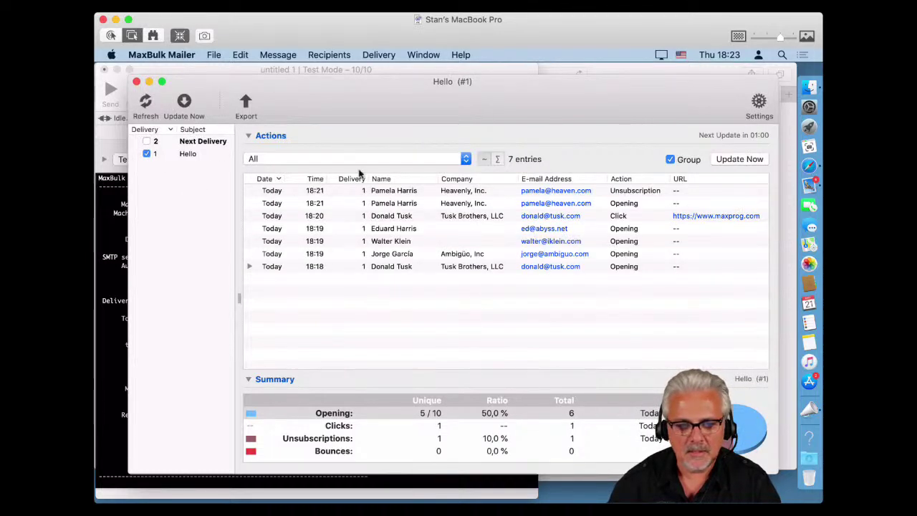
Filter the Hello delivery's actions by Opened Messages, Click-through tracking and Unsubscriptions in turn, ending on Opened Messages
left_click(420, 159)
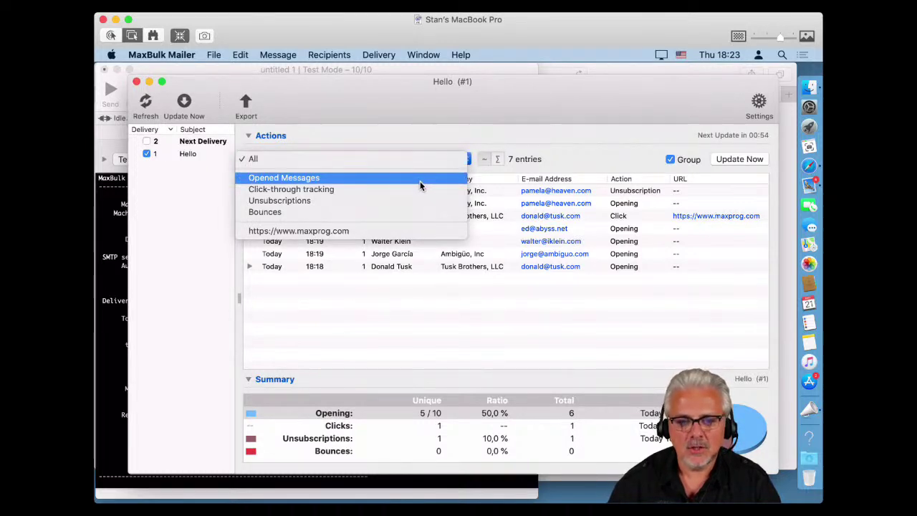
left_click(420, 181)
left_click(415, 163)
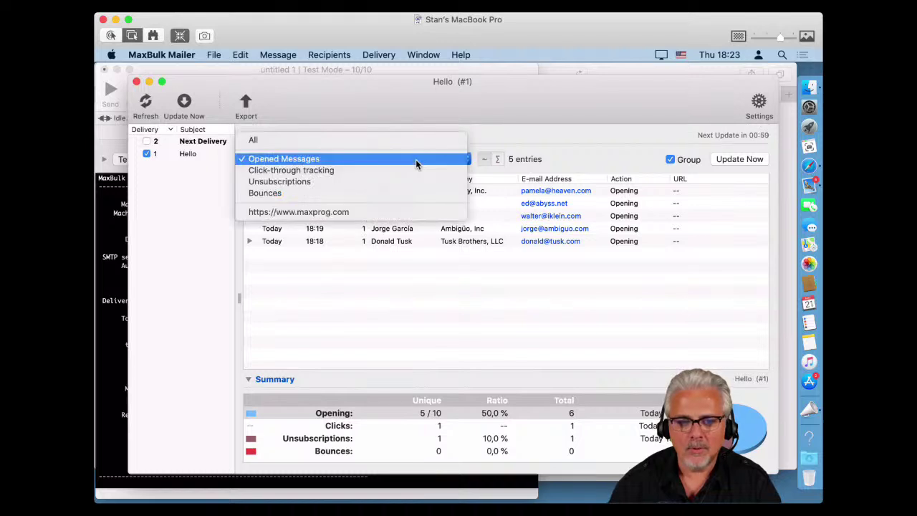
left_click(416, 170)
left_click(414, 164)
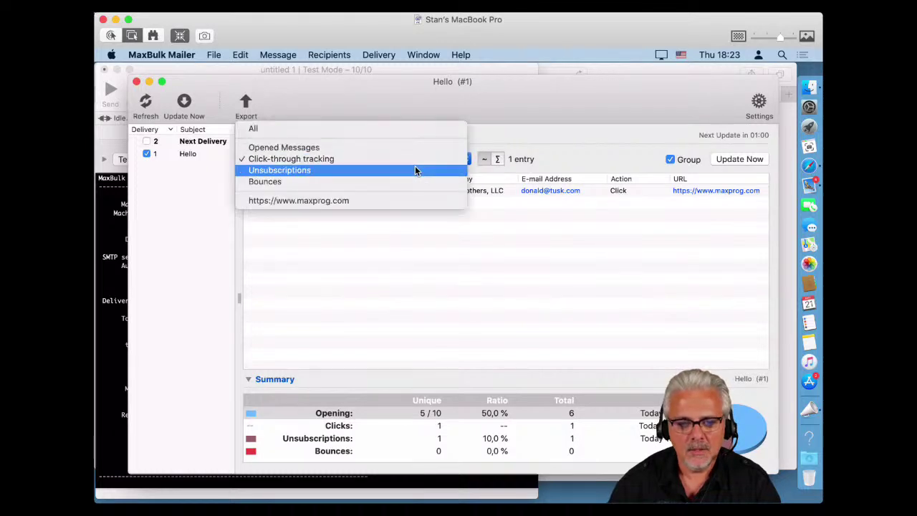
left_click(409, 169)
left_click(416, 169)
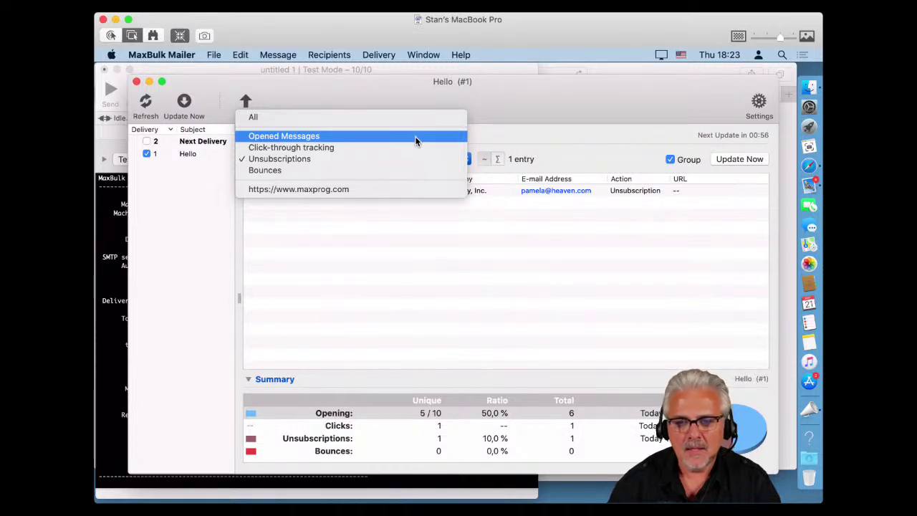
left_click(415, 137)
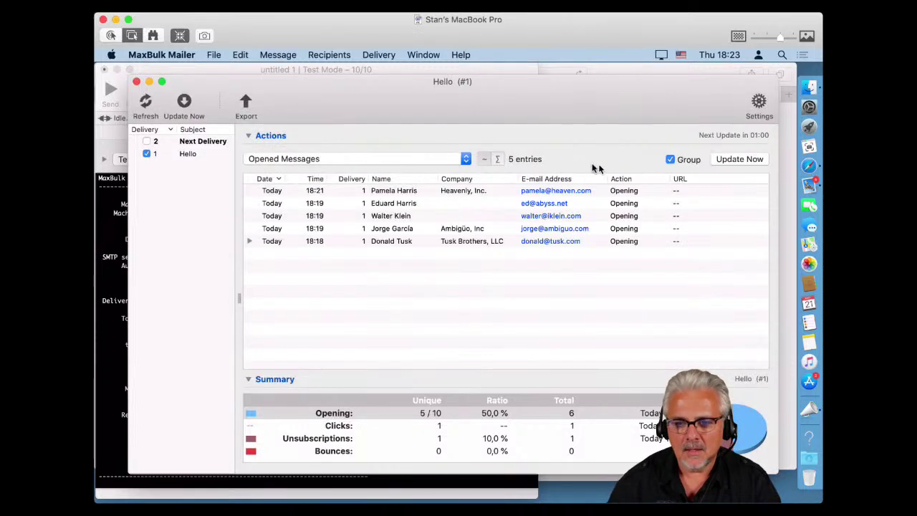
Compare the opened messages ungrouped and grouped, and check the automatic update interval without changing it
left_click(669, 159)
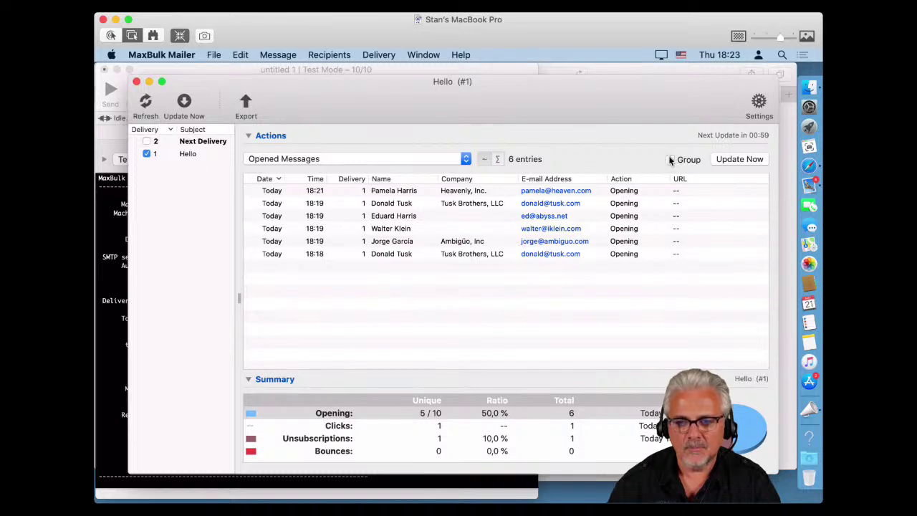
left_click(670, 160)
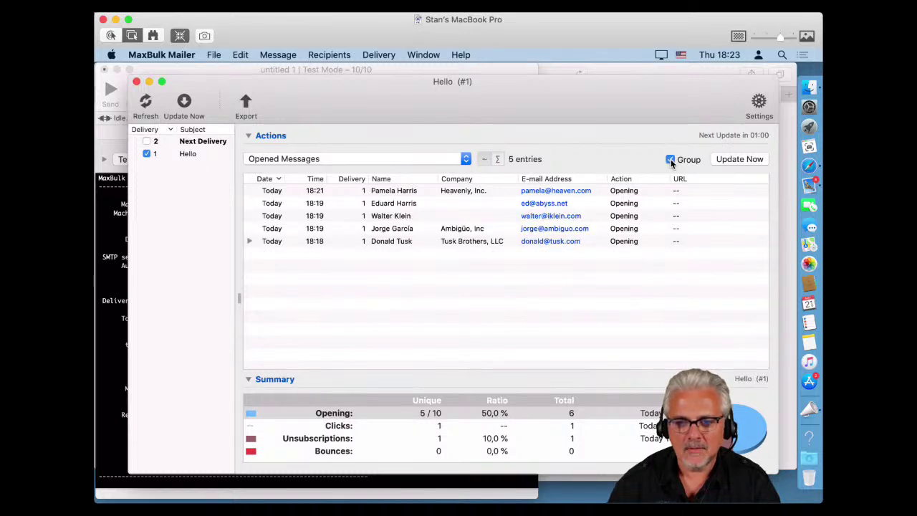
left_click(759, 101)
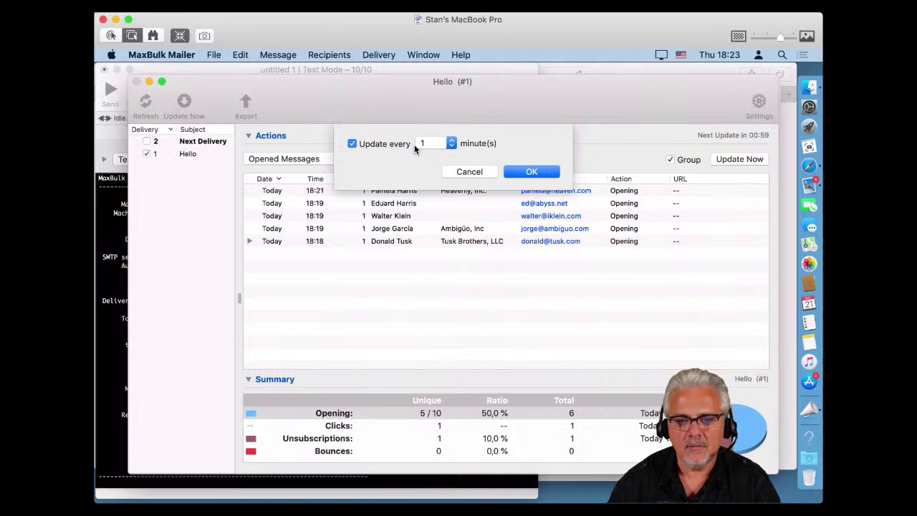
left_click(469, 172)
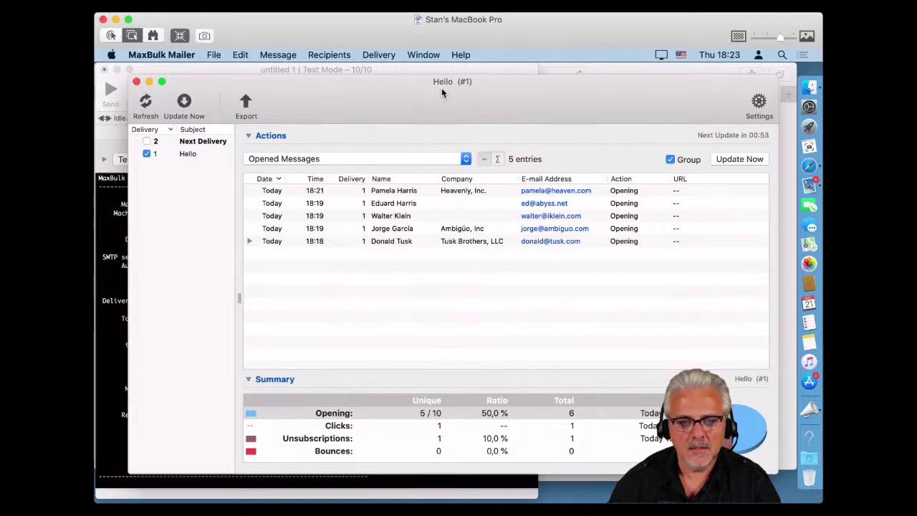
Close the statistics and review the Remote Lists and Statistics preferences with the available MLM actions, leaving them unchanged
left_click(136, 82)
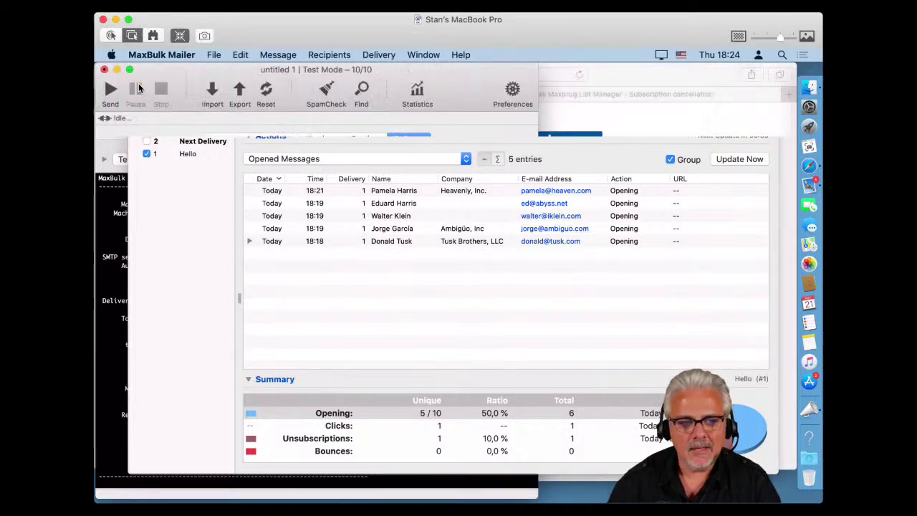
left_click(226, 140)
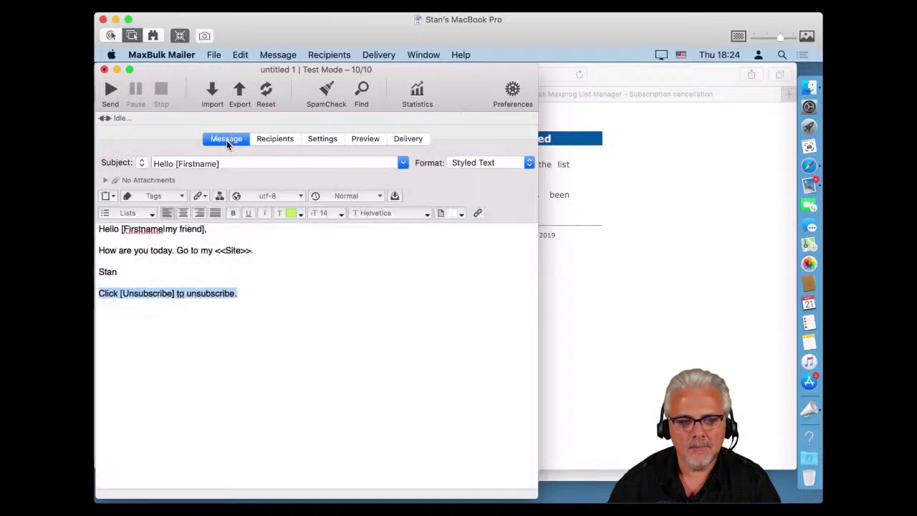
left_click(512, 91)
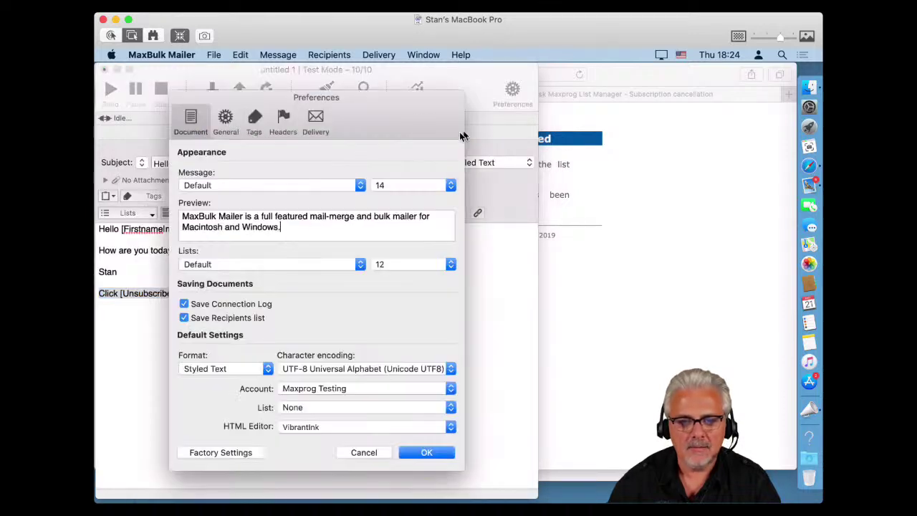
left_click(225, 120)
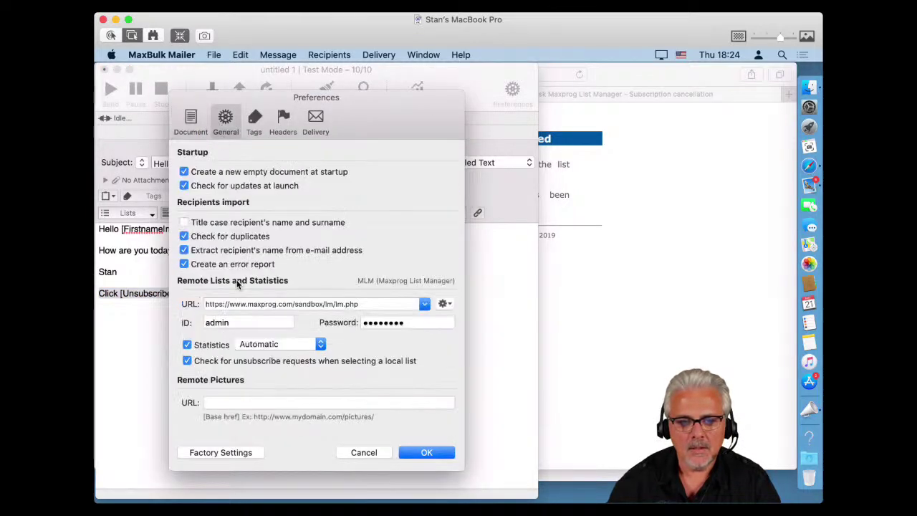
left_click(442, 304)
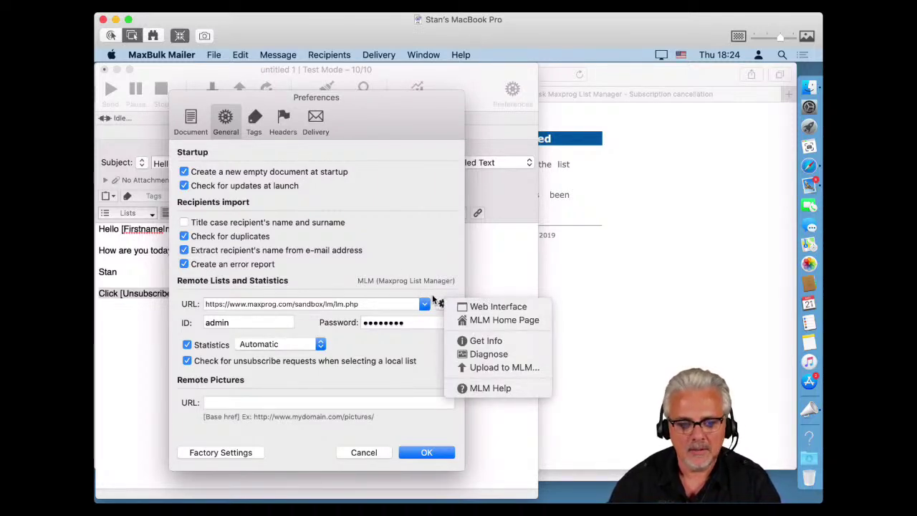
left_click(394, 259)
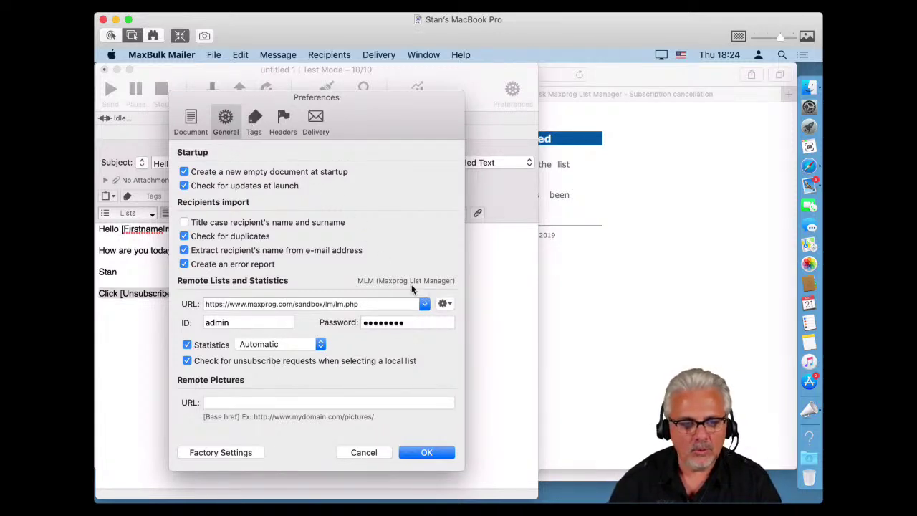
left_click(364, 453)
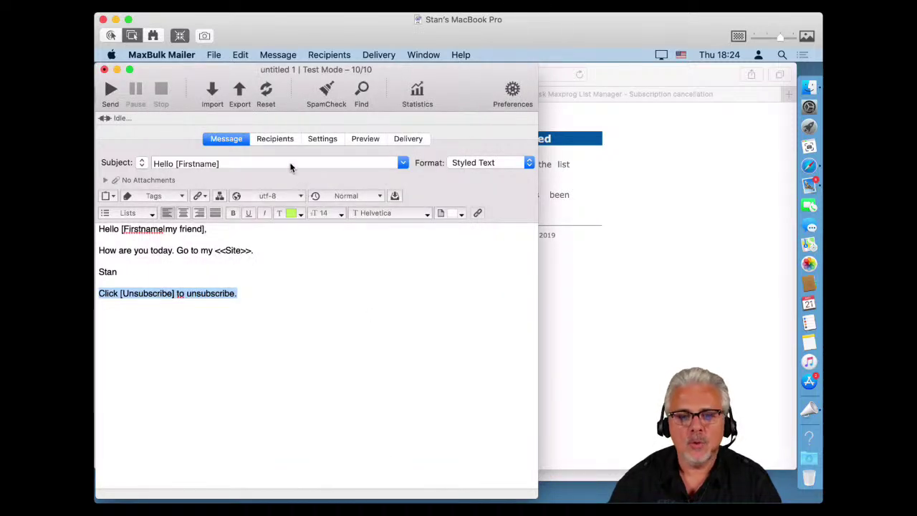
Reload Sample List by switching to Test list and back, unsubscribe the recipients who requested it, and save the list
left_click(276, 139)
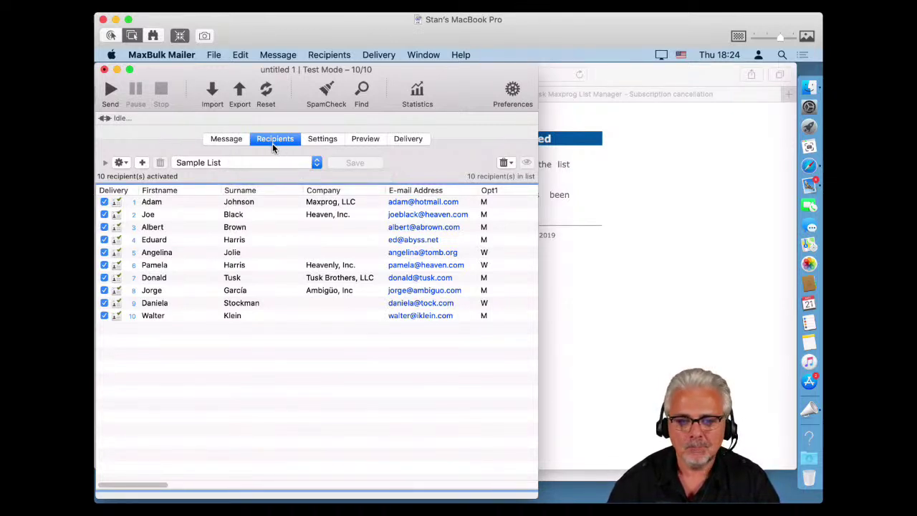
left_click(238, 165)
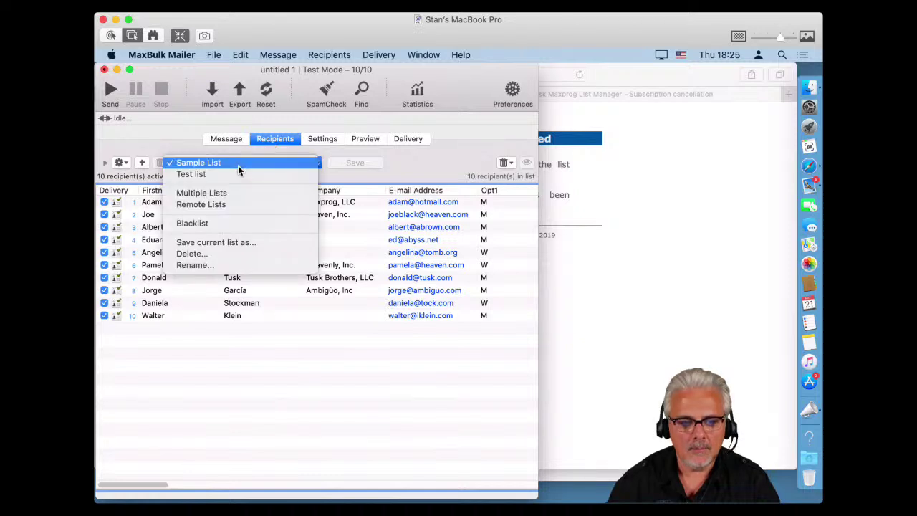
left_click(236, 177)
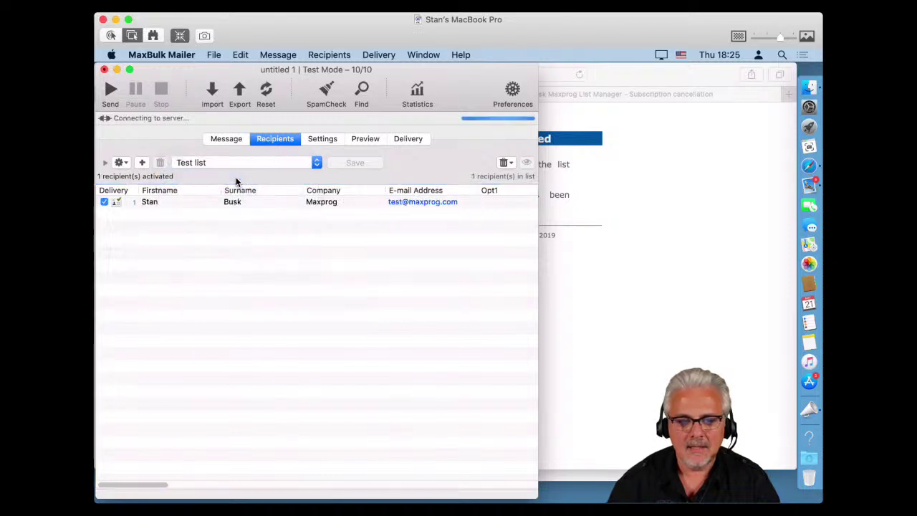
left_click(246, 164)
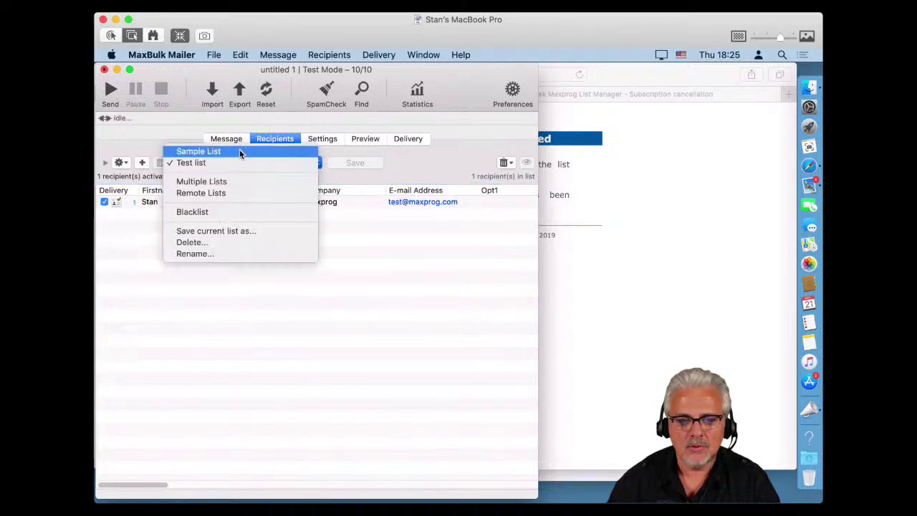
left_click(238, 151)
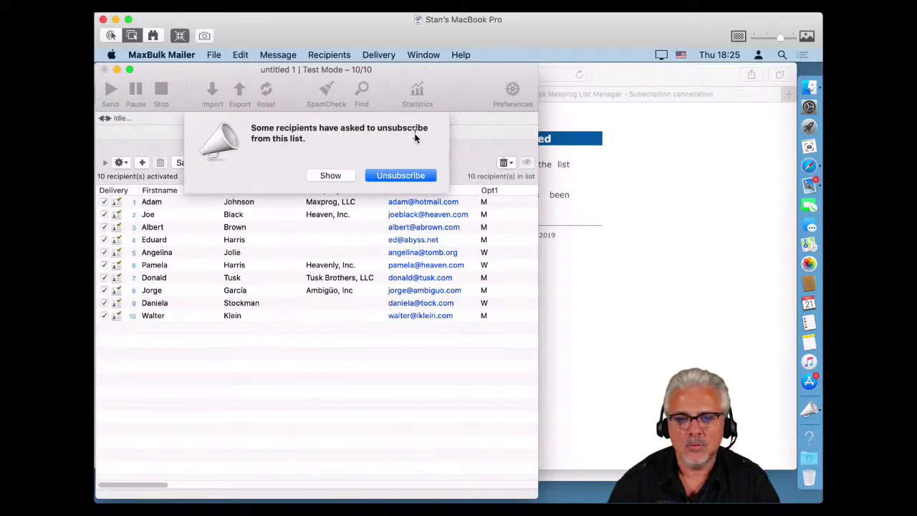
left_click(384, 176)
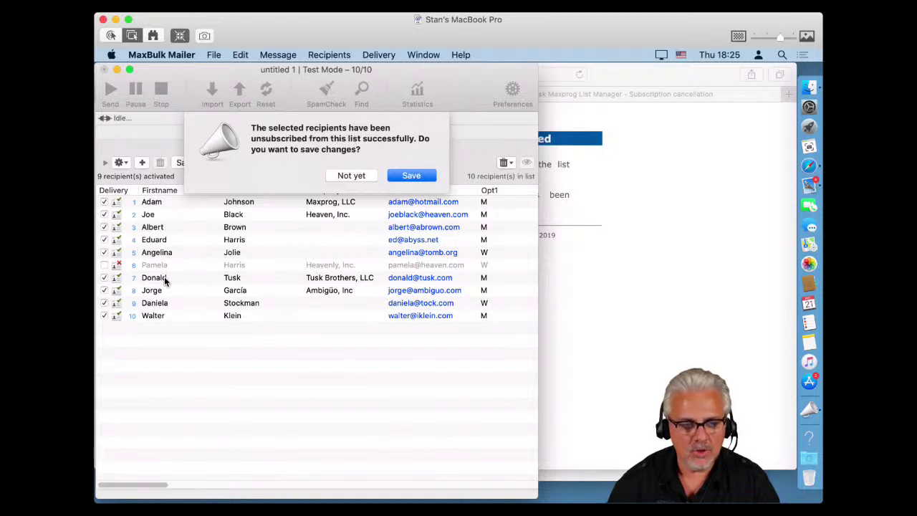
left_click(406, 176)
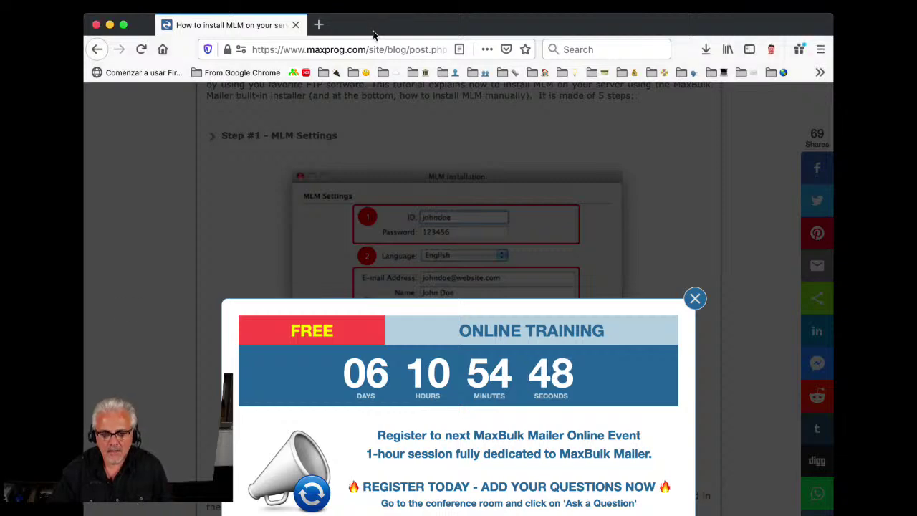
Dismiss the online training pop-up on the MLM installation tutorial page in the browser
left_click(699, 302)
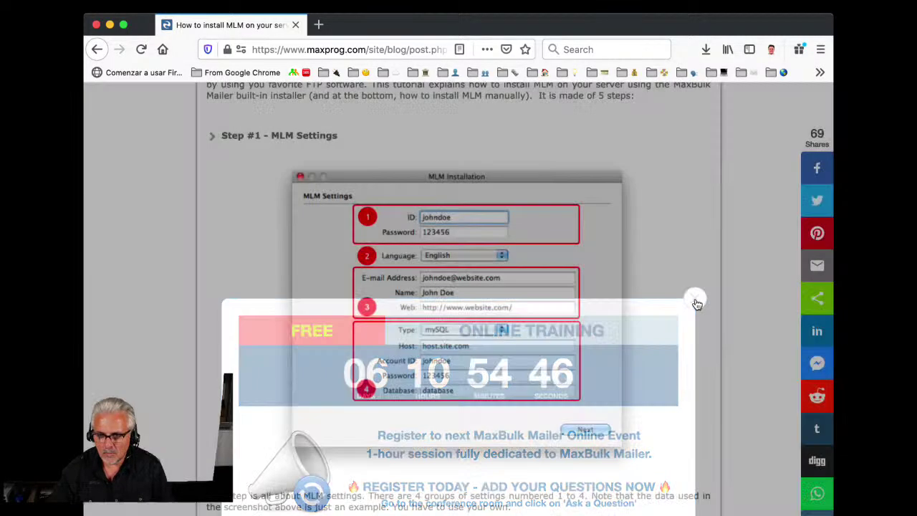
Open the Maxprog Downloads page, dismiss the live events and training videos pop-up, and look over the available products
scroll(584, 205, "up", 10)
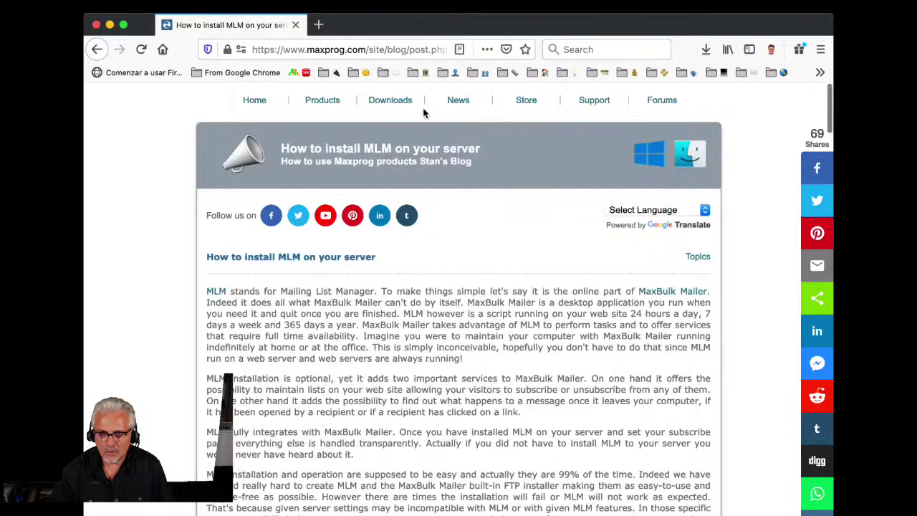
left_click(399, 101)
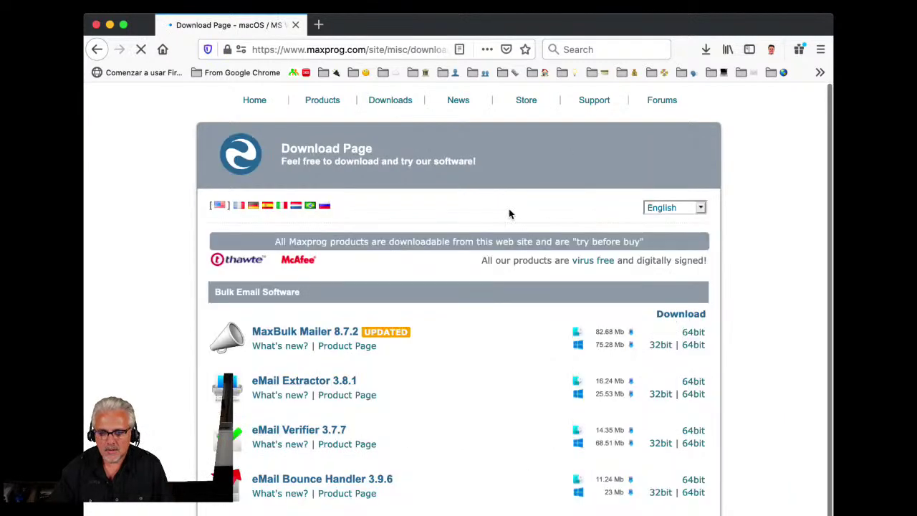
scroll(510, 211, "down", 3)
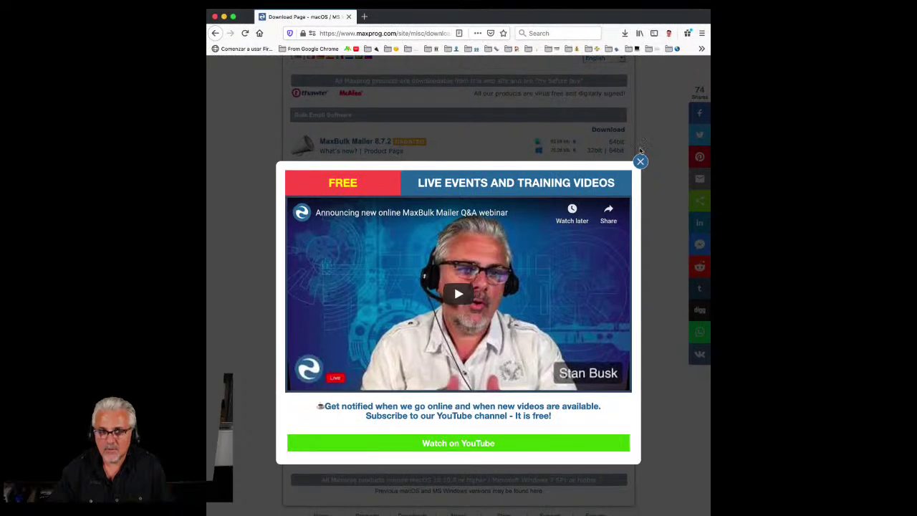
left_click(640, 162)
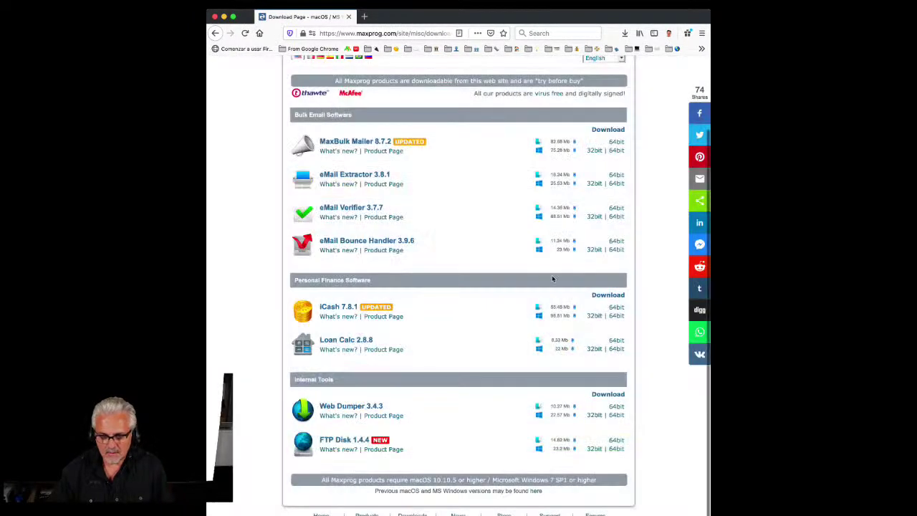
scroll(559, 341, "up", 1)
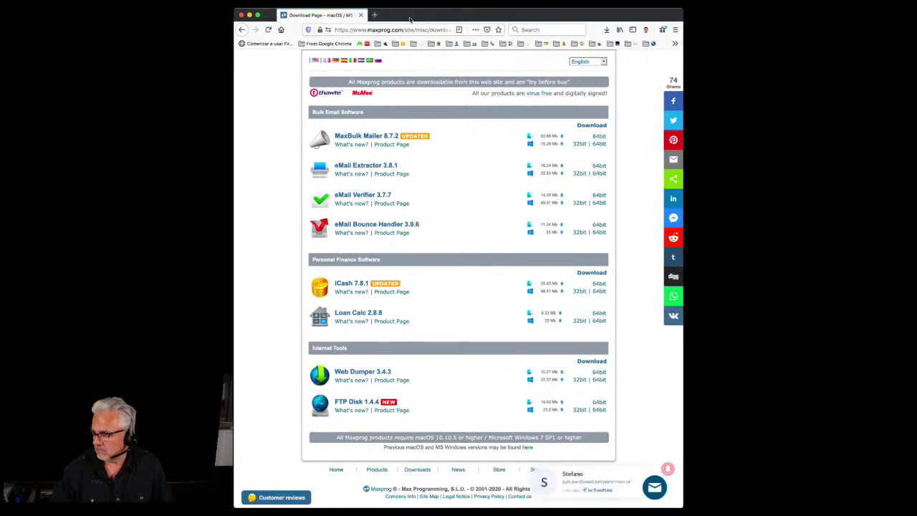
Start an upload to MLM, check the alternative local lists, and keep the selected Sample List as the upload source
left_click(214, 308)
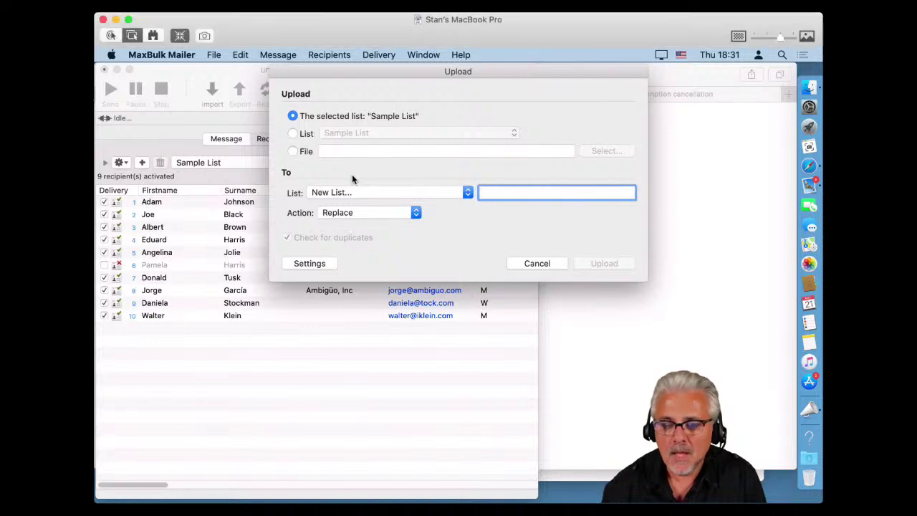
left_click(538, 263)
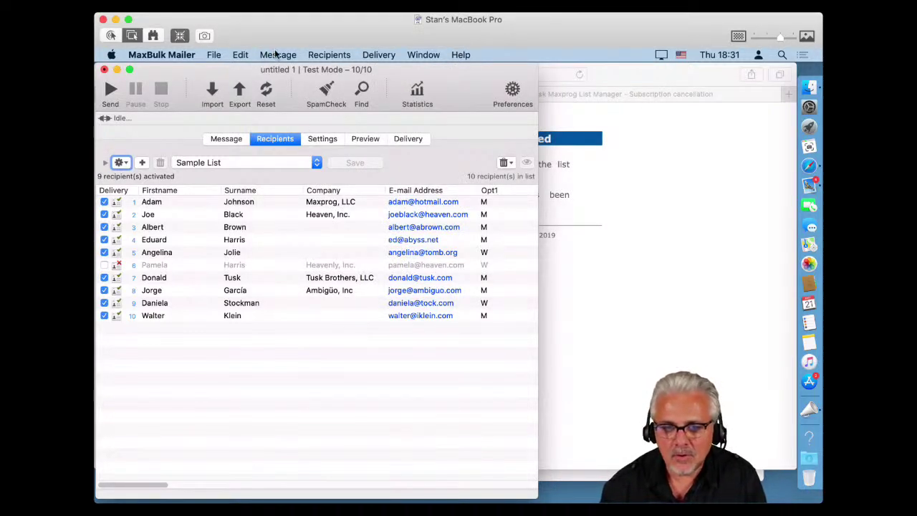
left_click(321, 55)
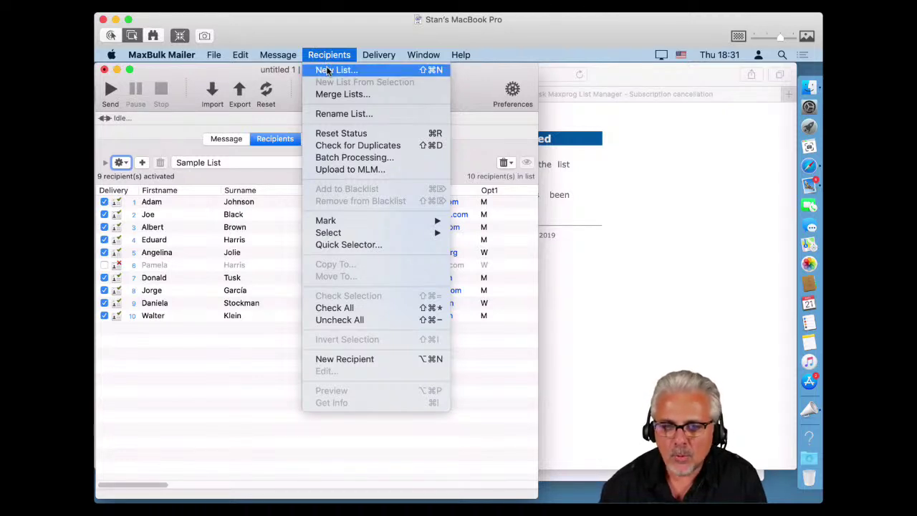
left_click(350, 170)
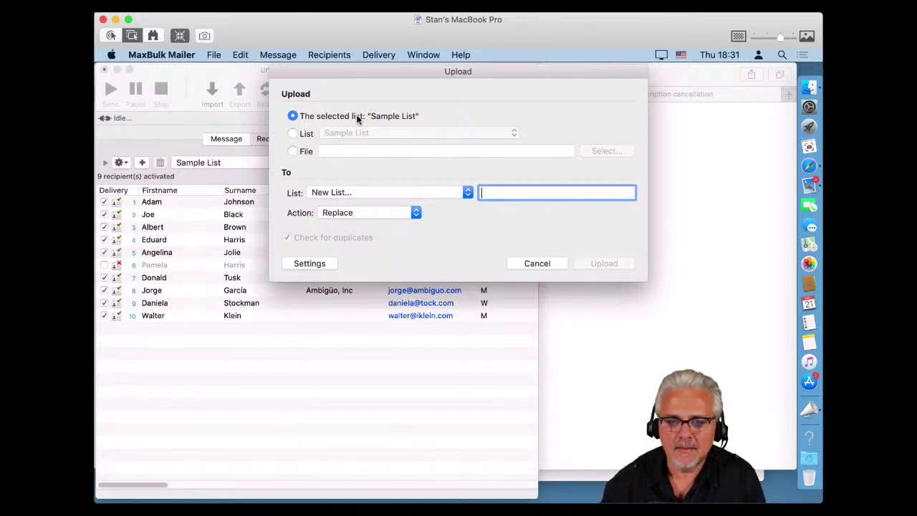
left_click(299, 135)
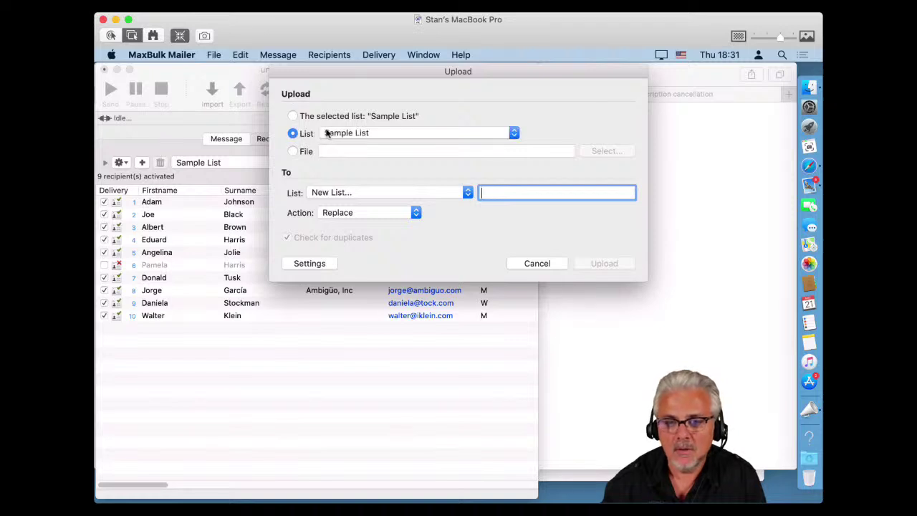
left_click(326, 133)
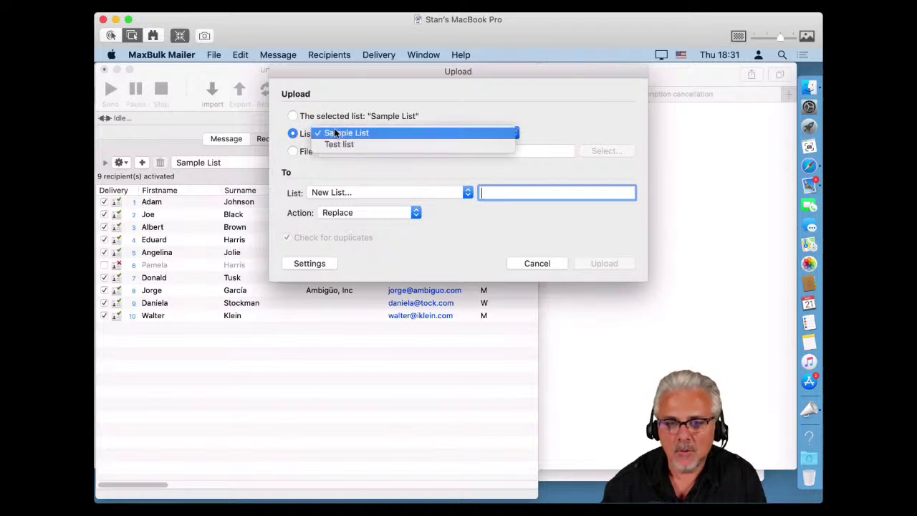
left_click(276, 153)
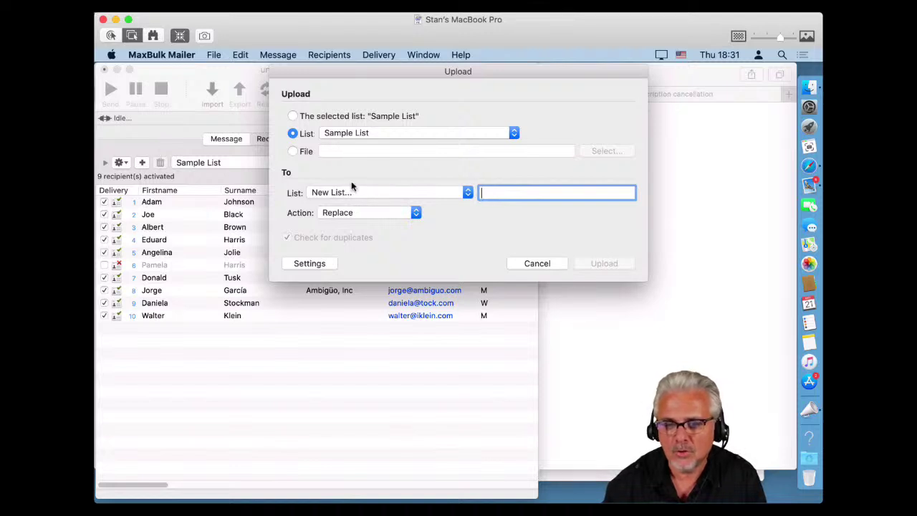
left_click(293, 117)
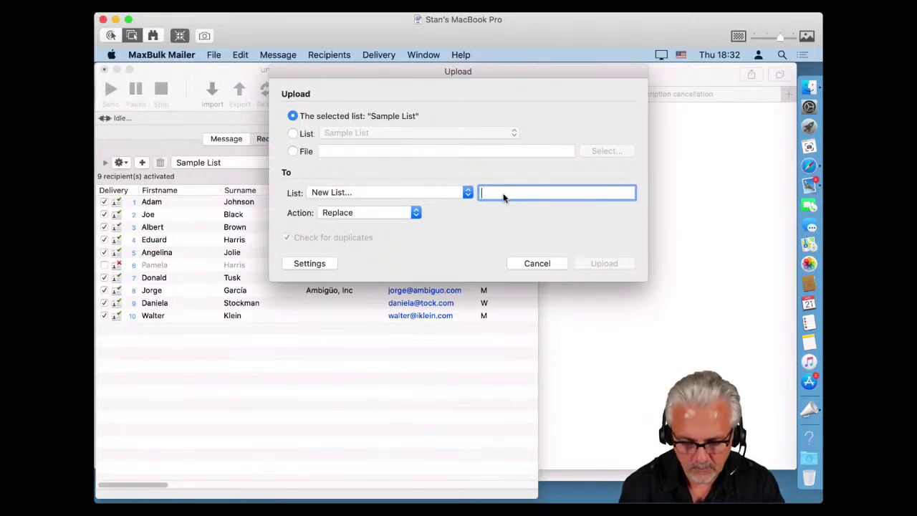
Upload Sample List to a new remote list named "My test list" with the Replace action
type("T")
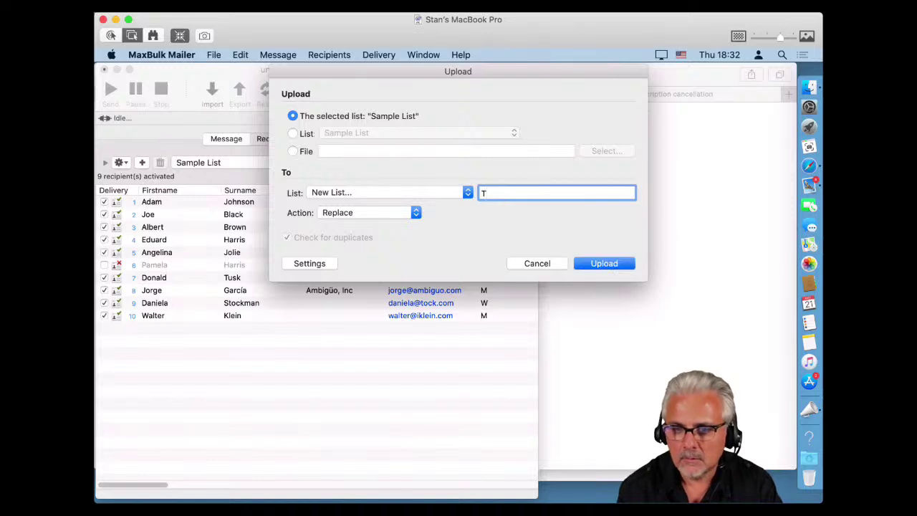
key("BackSpace")
type("My test list")
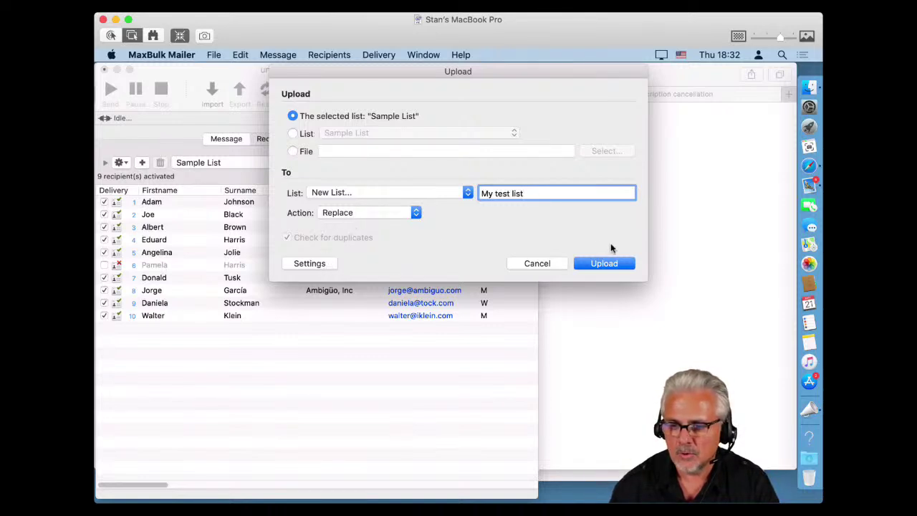
left_click(602, 263)
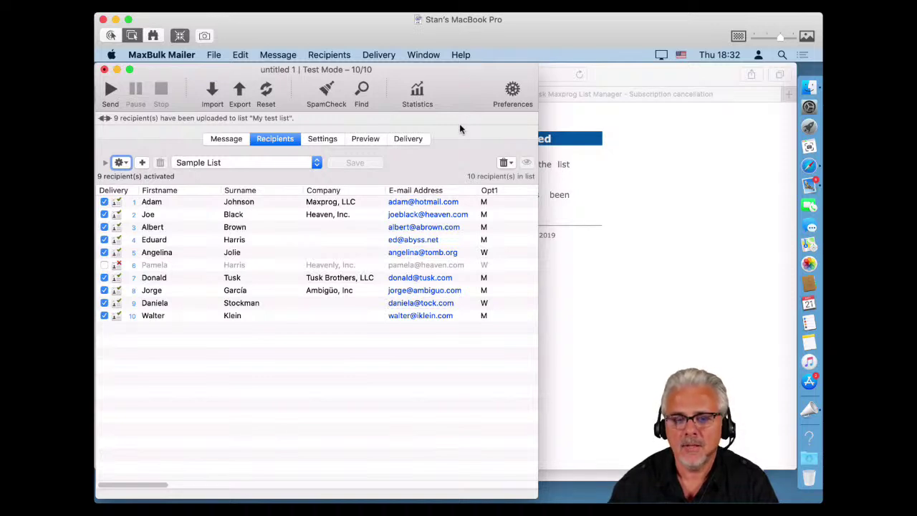
View the Remote Lists, compare them with the Multiple Lists view, and return to Remote Lists
left_click(242, 164)
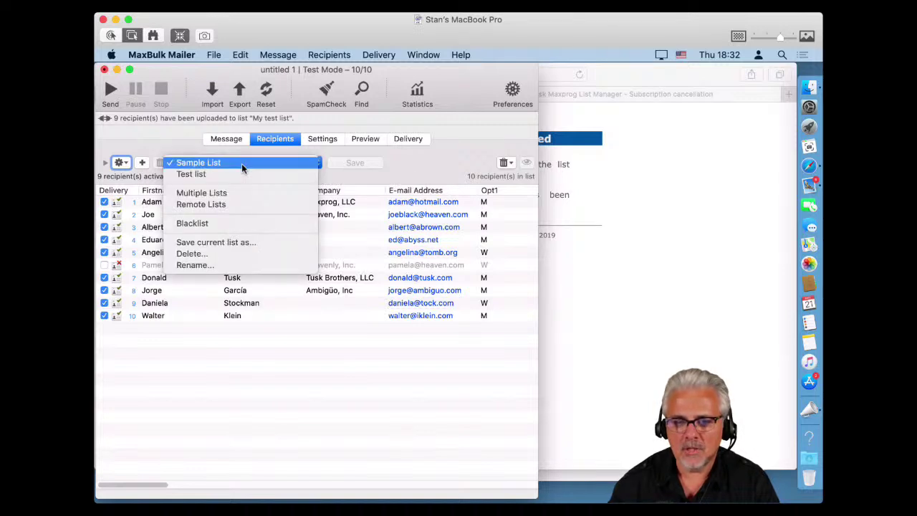
left_click(239, 205)
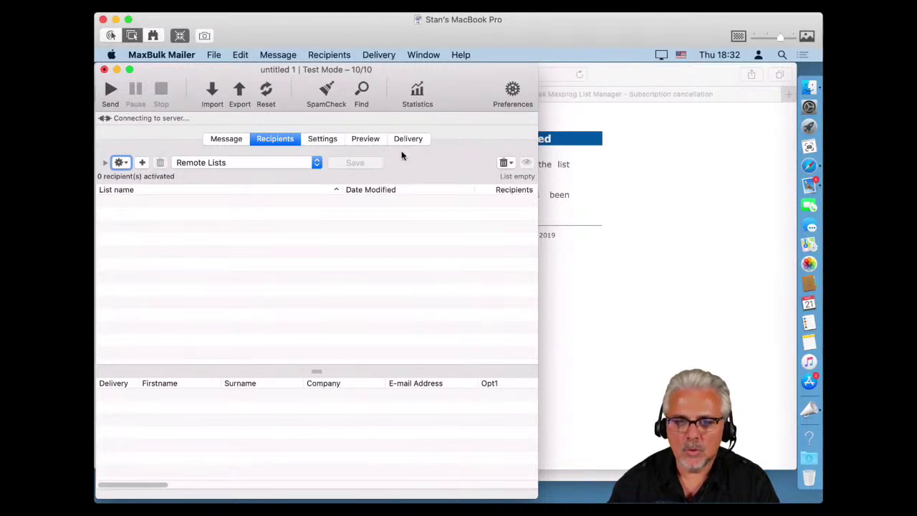
left_click(221, 162)
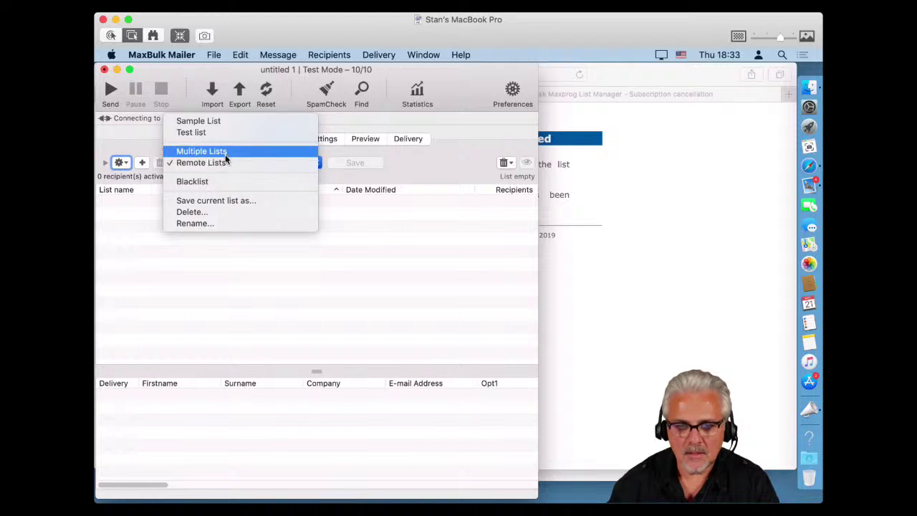
left_click(225, 152)
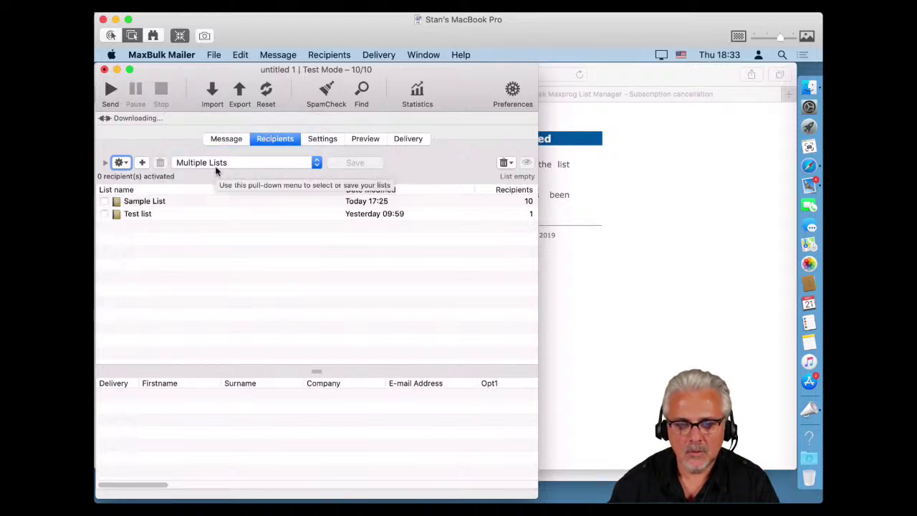
left_click(202, 165)
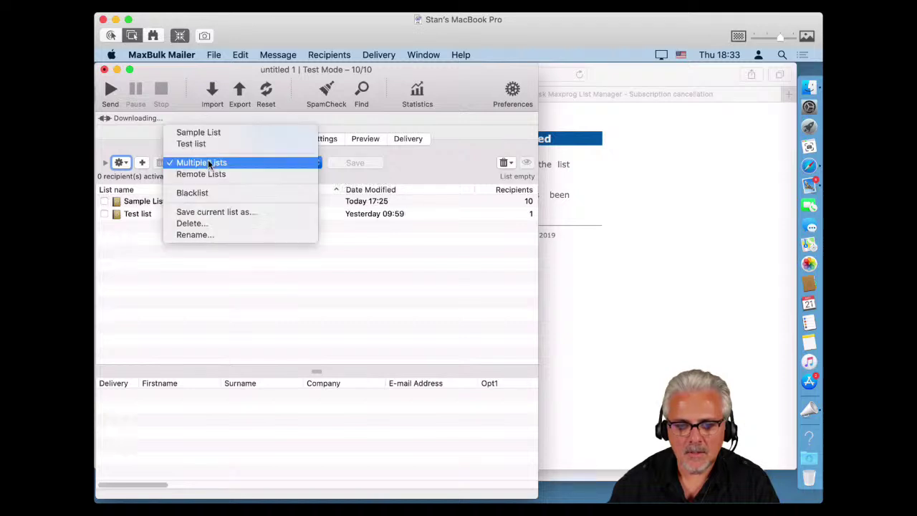
left_click(212, 176)
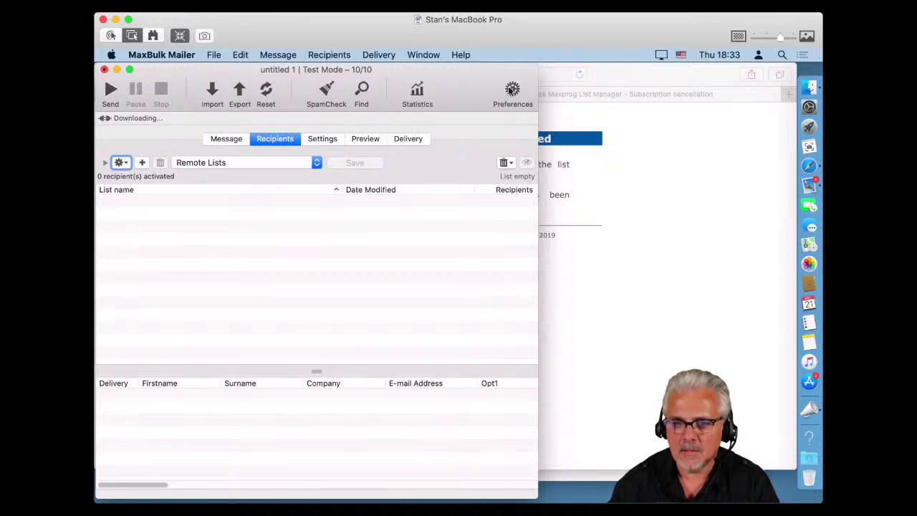
Review the MLM actions, including Web Interface, in the General preferences and close the preferences without changes
left_click(511, 91)
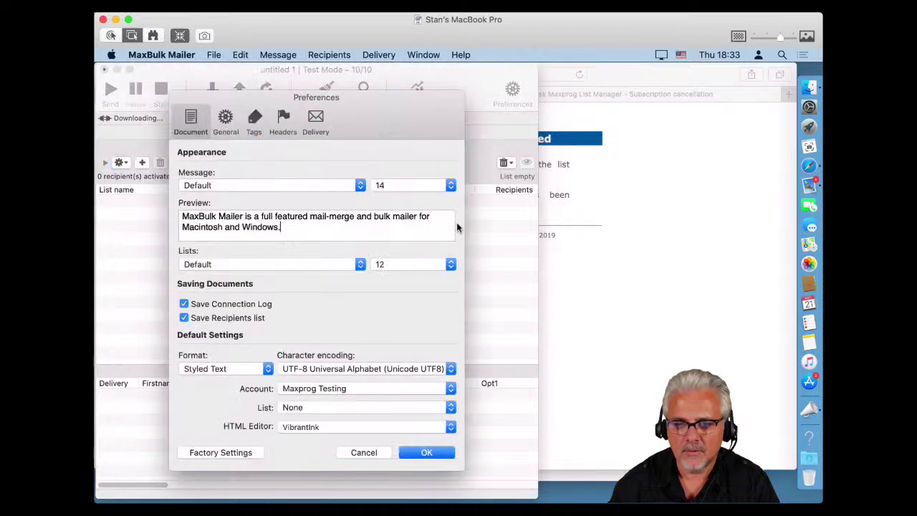
left_click(231, 119)
left_click(444, 304)
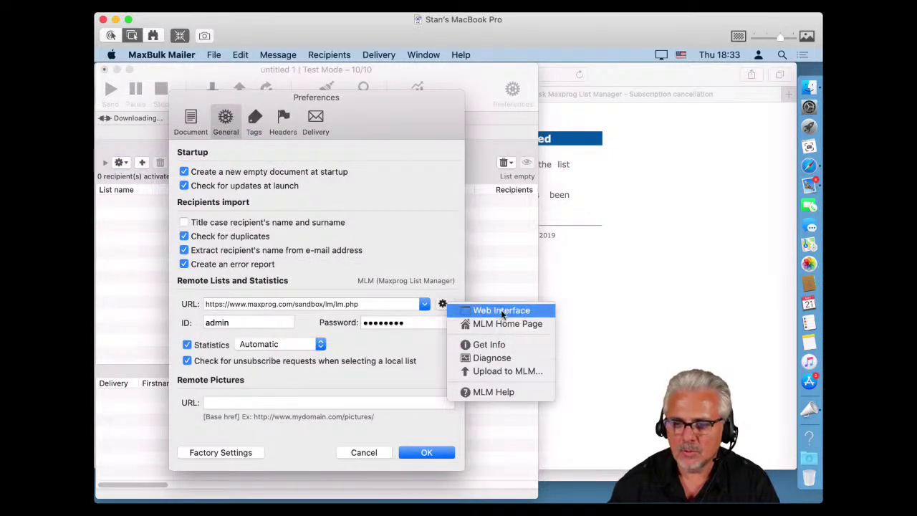
left_click(486, 251)
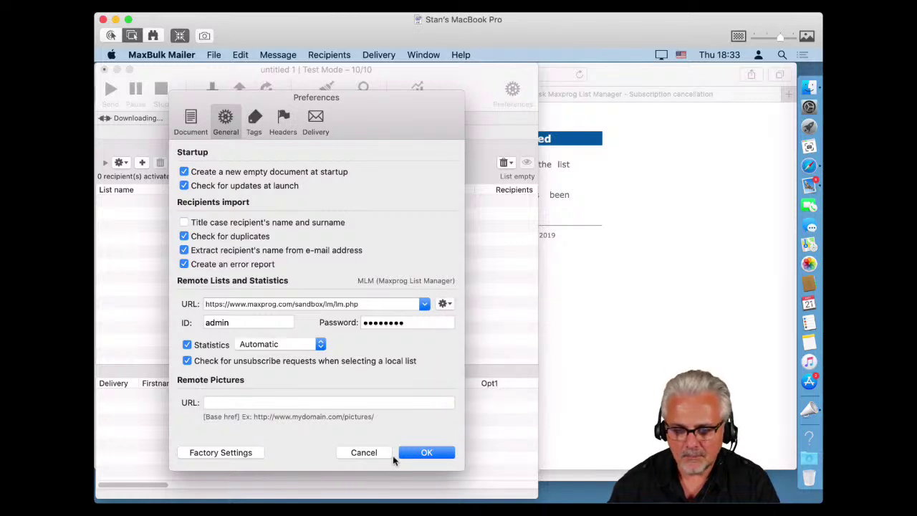
left_click(361, 452)
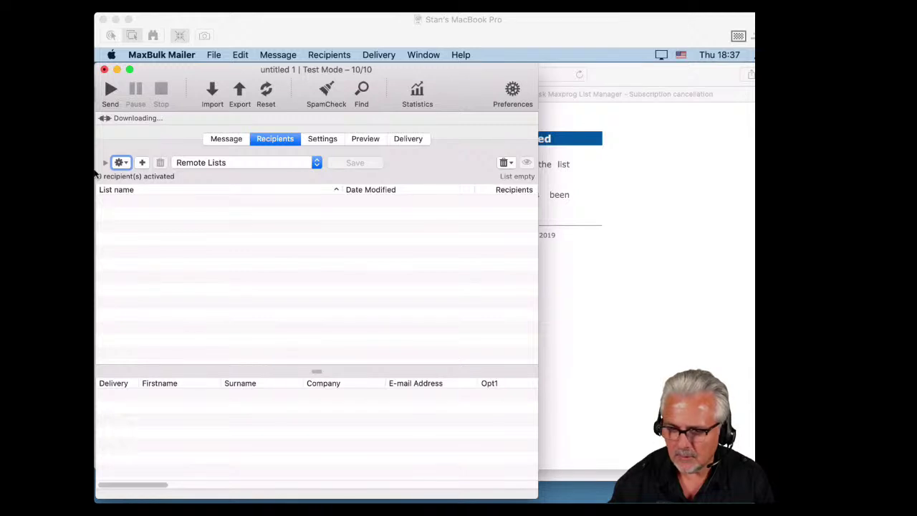
Switch to Sample List and add Firstname, Surname, Company and E-mail Address to its export fields
left_click(96, 172)
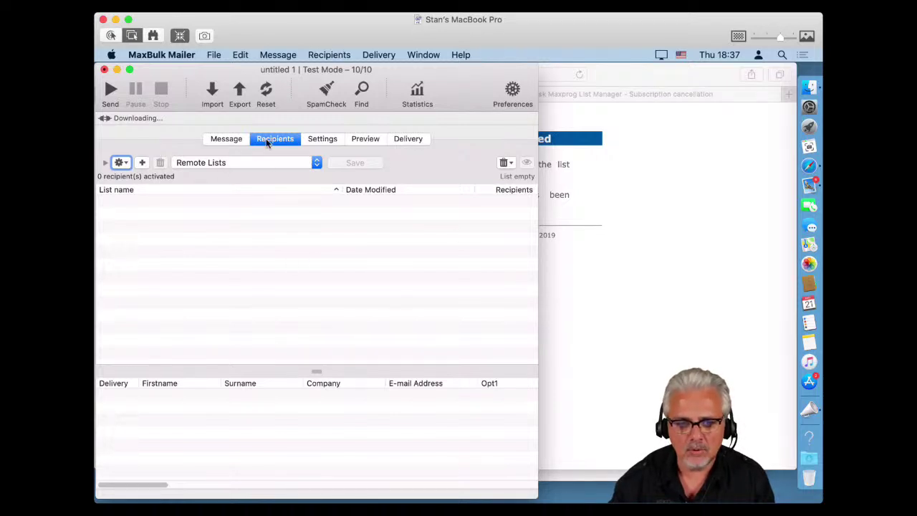
left_click(243, 163)
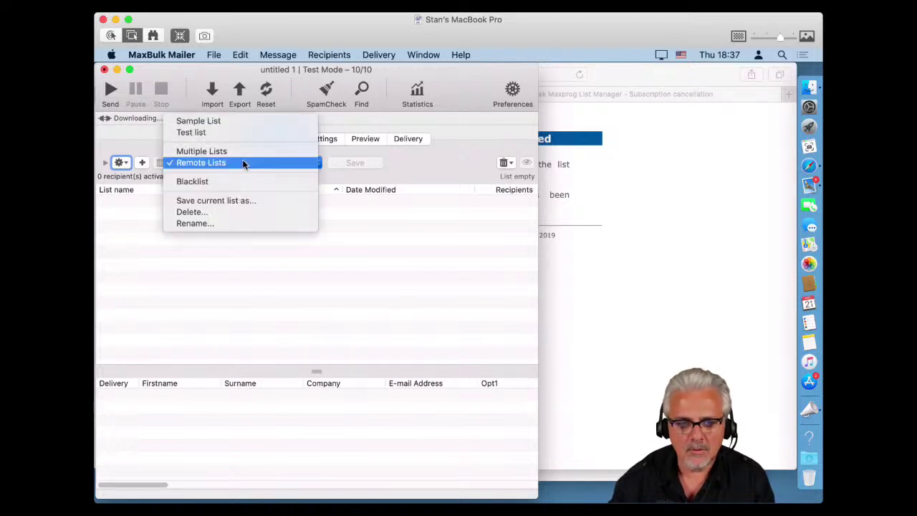
left_click(219, 120)
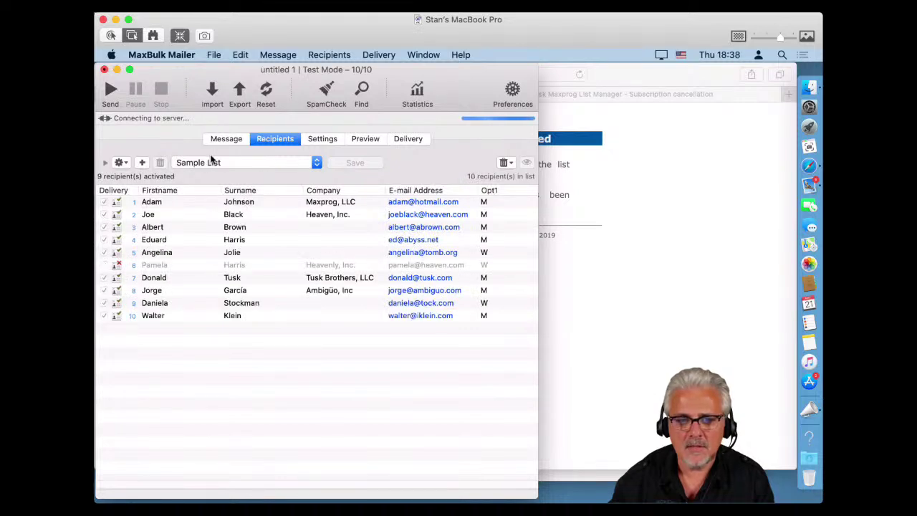
left_click(240, 91)
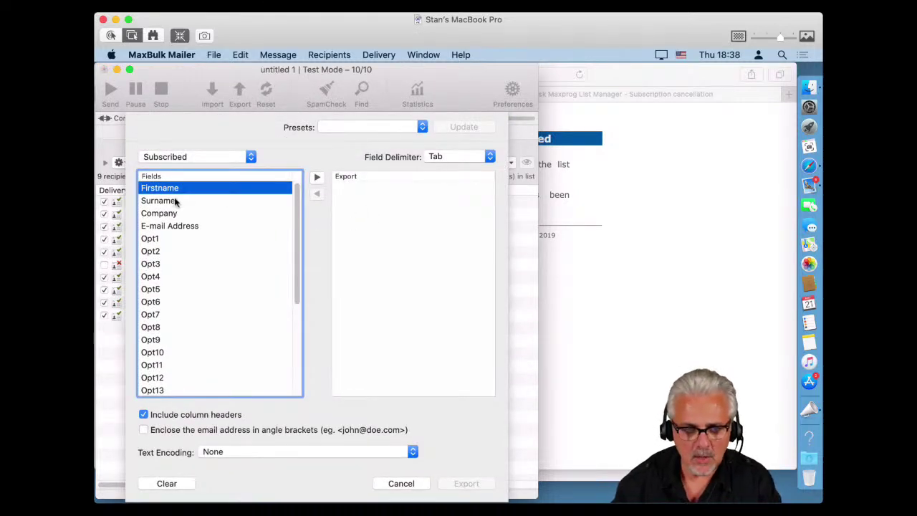
left_click(167, 230, "shift")
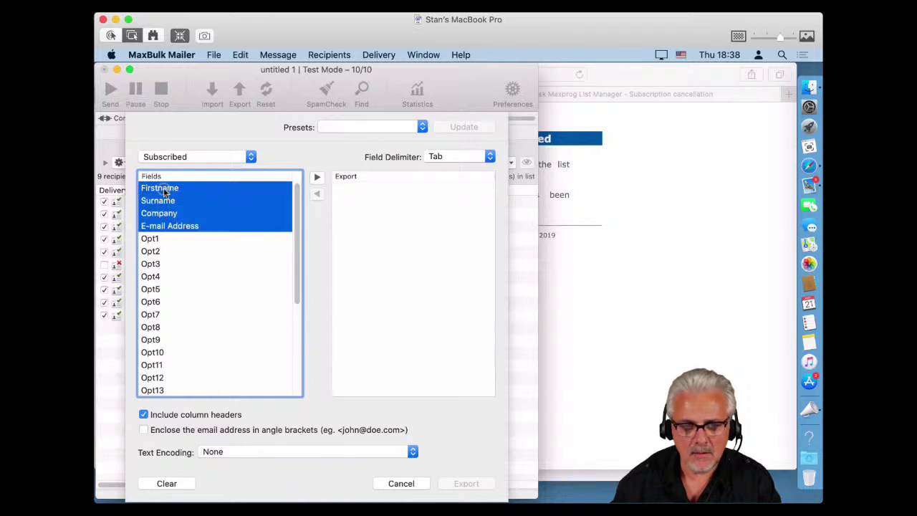
left_click_drag(163, 192, 352, 235)
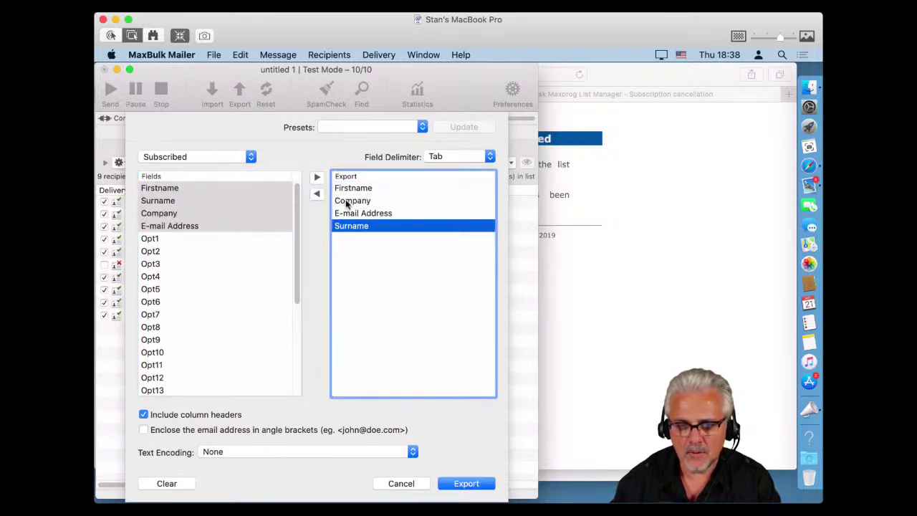
Reorder the export fields to Company, Firstname, Surname, E-mail Address and choose Comma as the field delimiter
left_click(348, 204)
left_click_drag(348, 195, 350, 236)
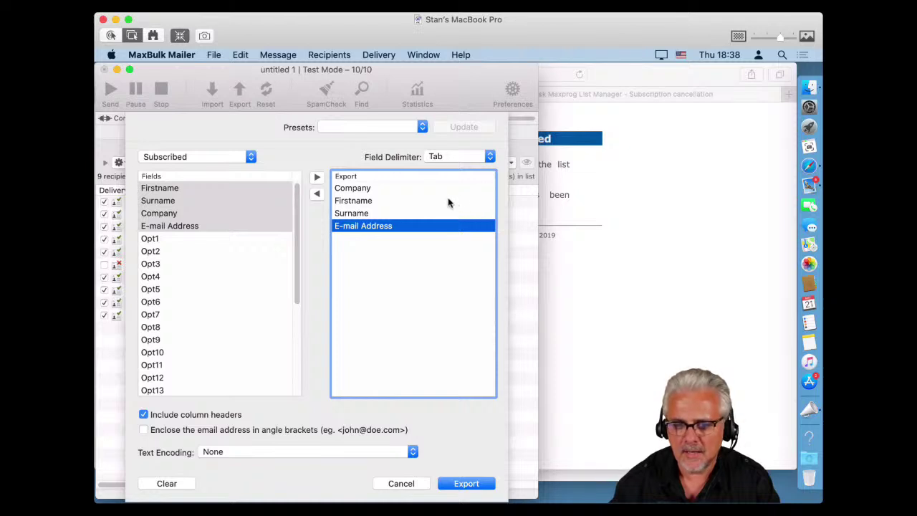
left_click(450, 157)
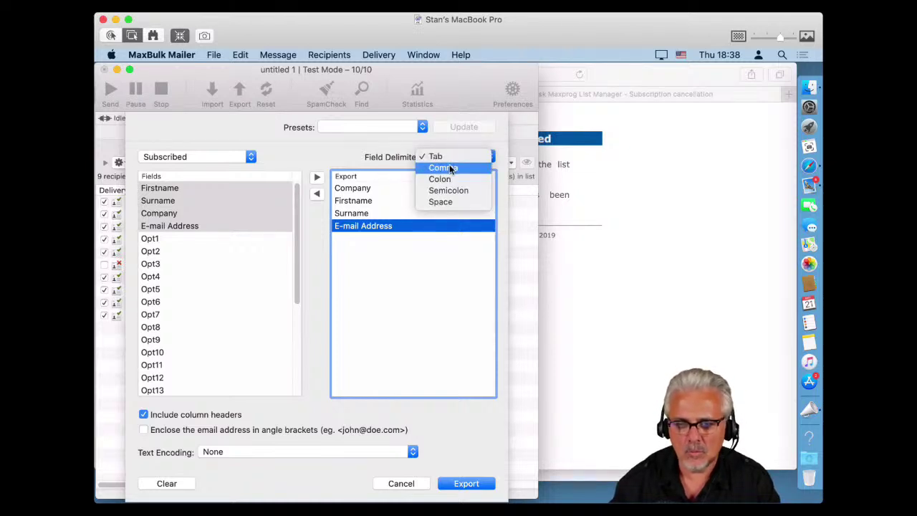
left_click(449, 169)
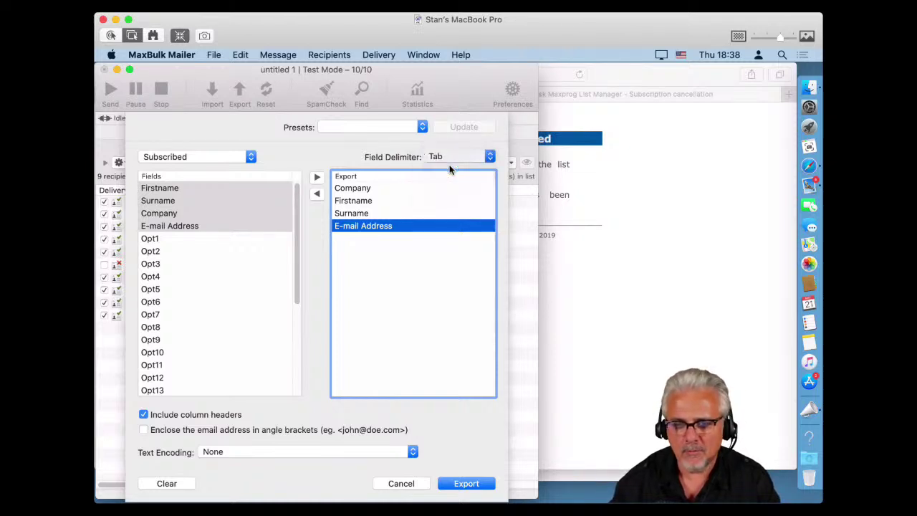
Set the text encoding to UTF-8 Universal Alphabet and export the list to the Desktop as Sample List
left_click(209, 452)
scroll(206, 455, "down", 10)
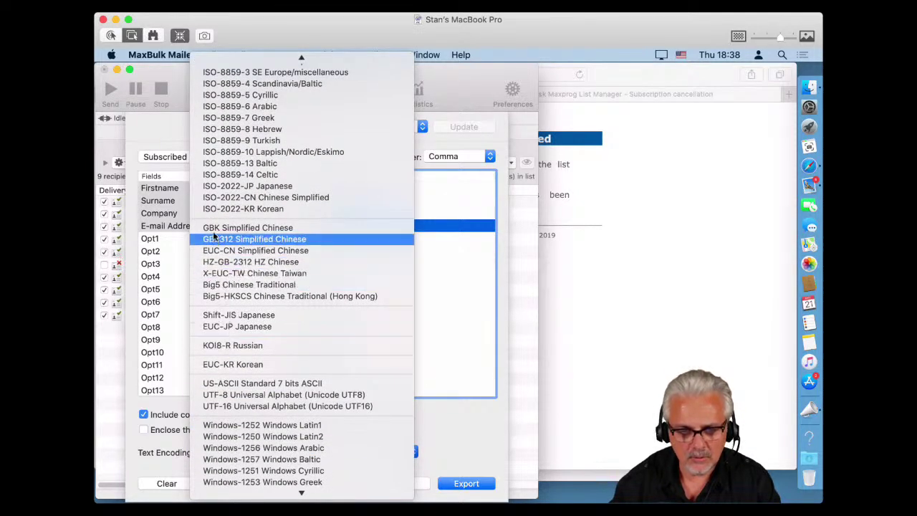
left_click(240, 395)
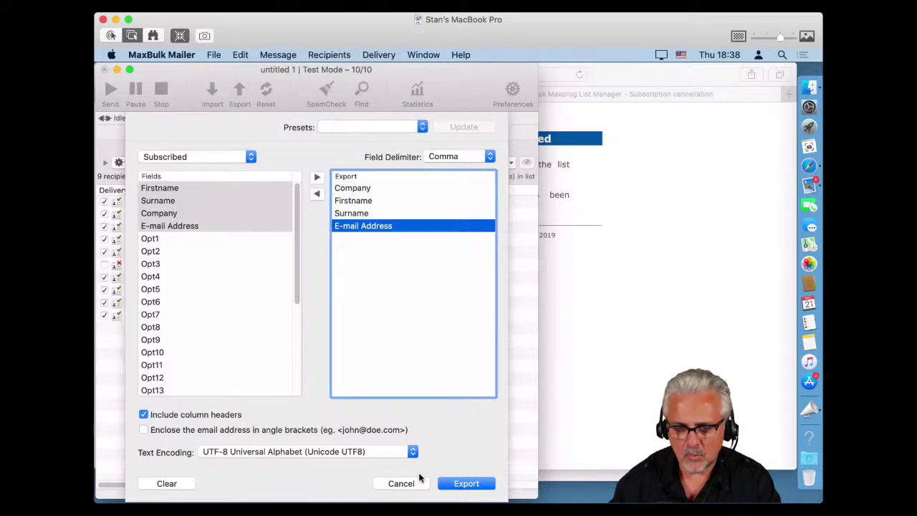
left_click(462, 486)
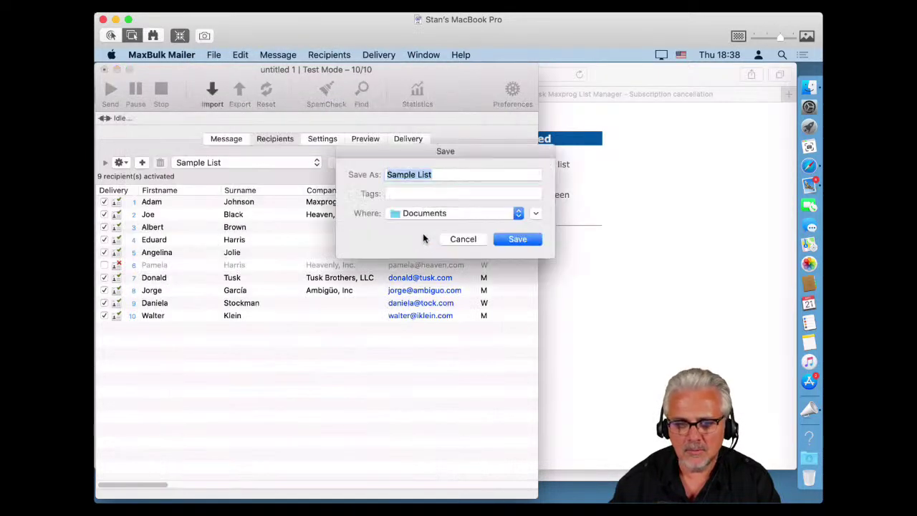
left_click(422, 215)
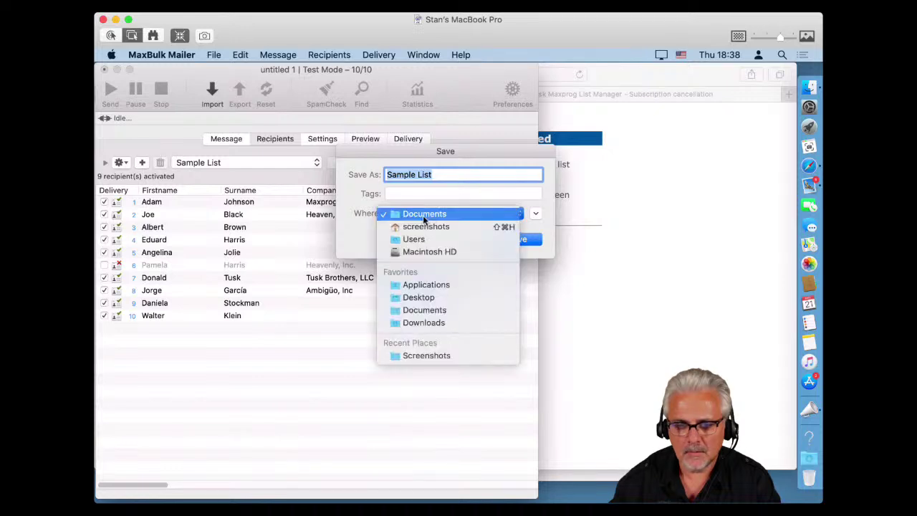
left_click(421, 297)
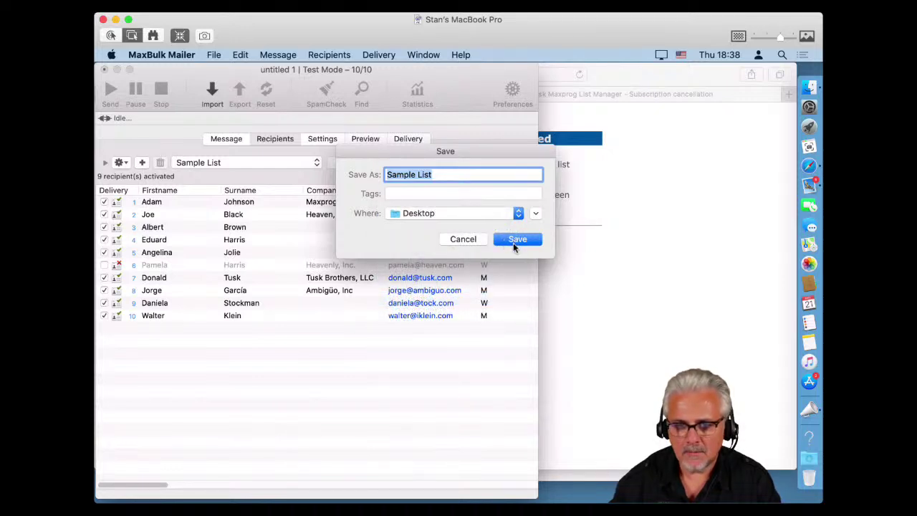
left_click(513, 240)
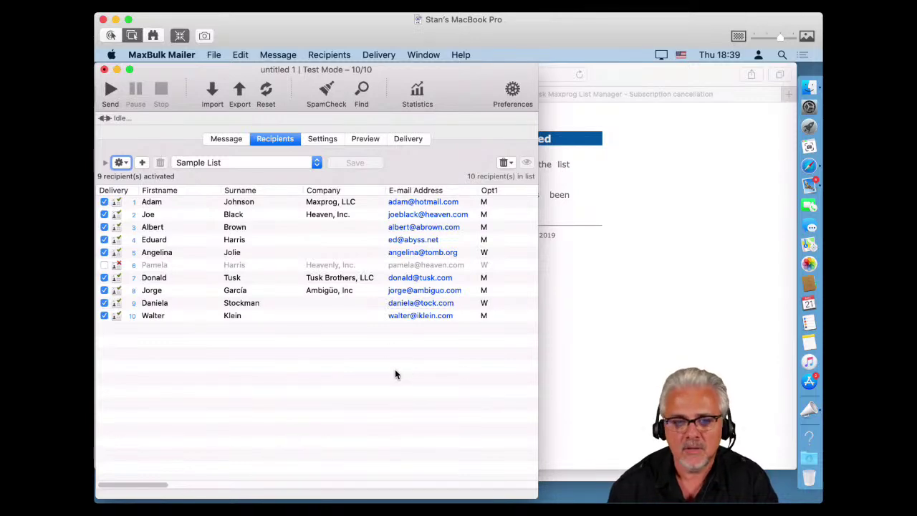
Dismiss the Safari subscription-cancellation window and the Mail inbox window to clear the desktop
left_click(589, 308)
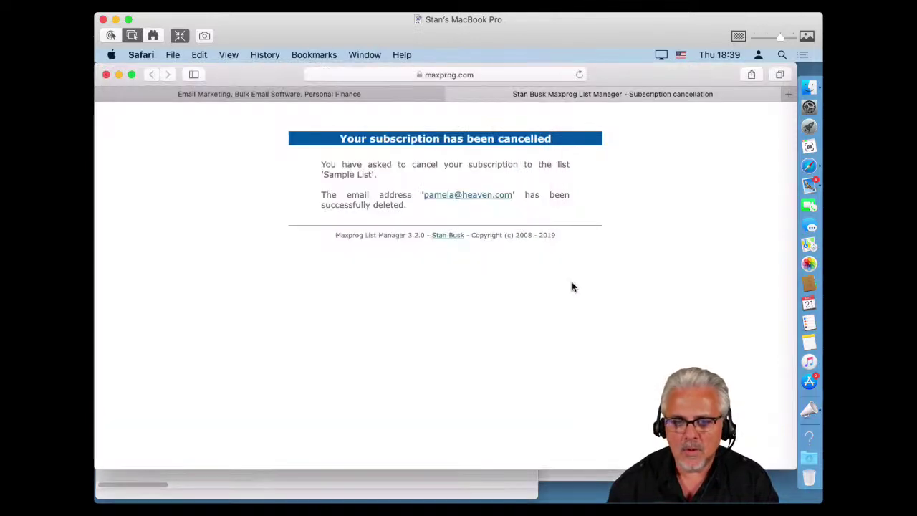
left_click(106, 73)
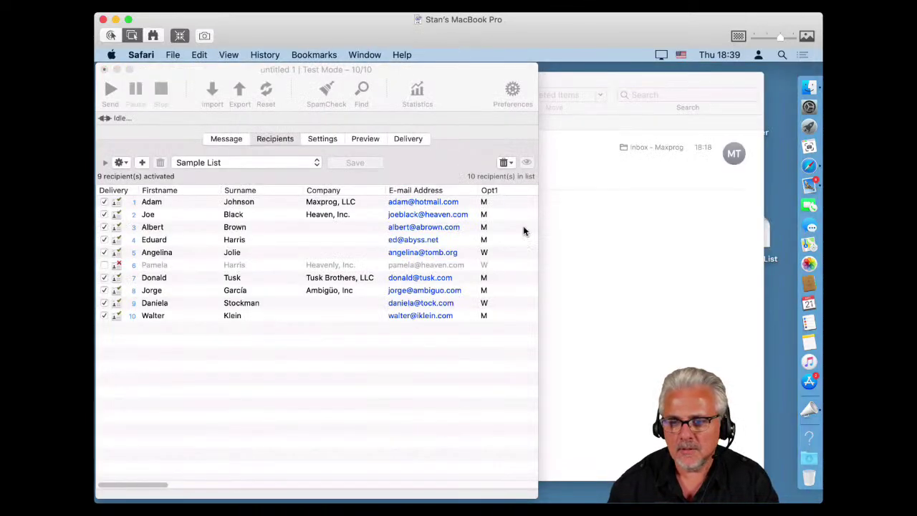
left_click(624, 246)
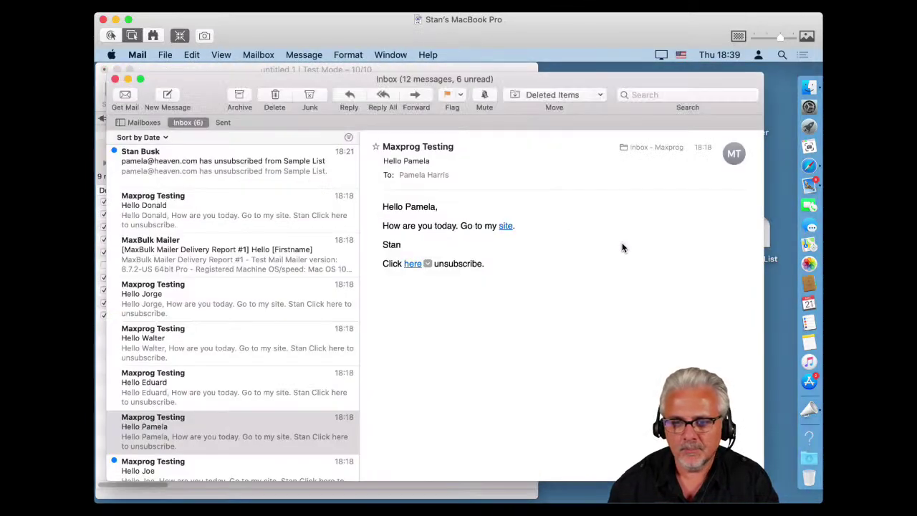
left_click(124, 79)
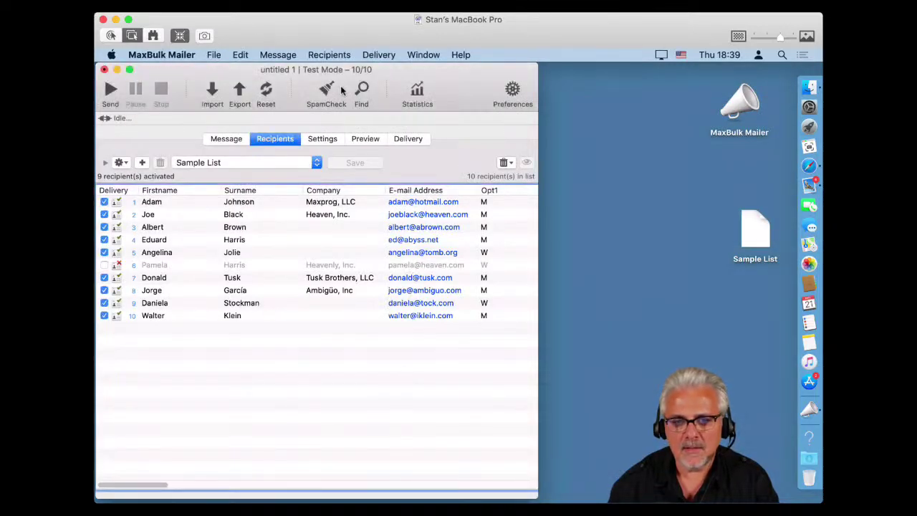
Create a new recipient list named Test
left_click(324, 56)
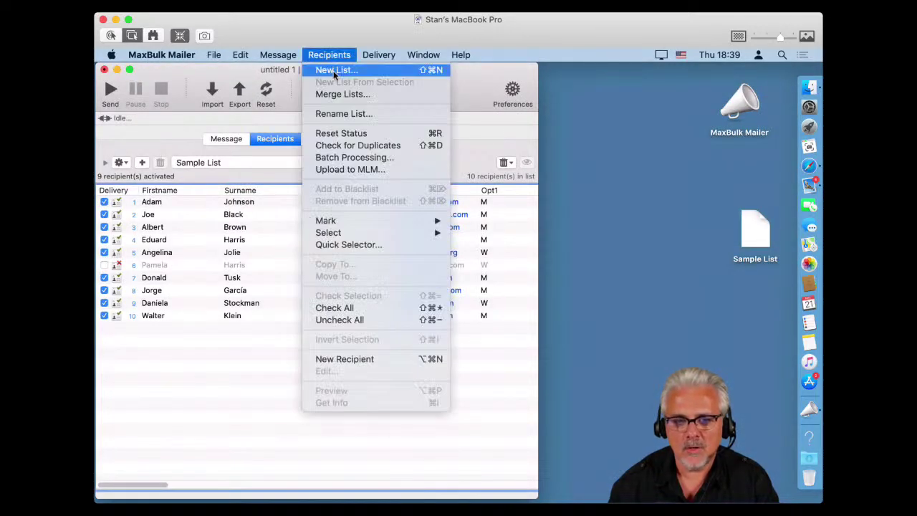
left_click(335, 71)
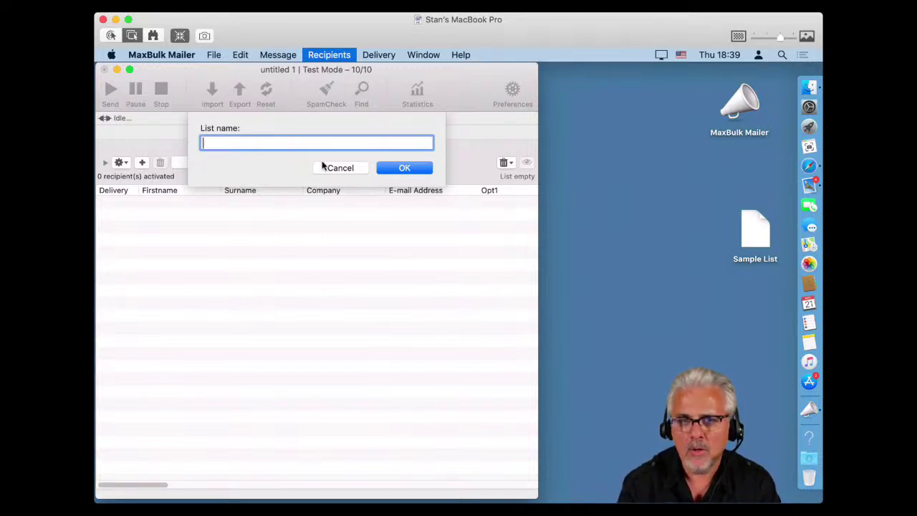
type("Test")
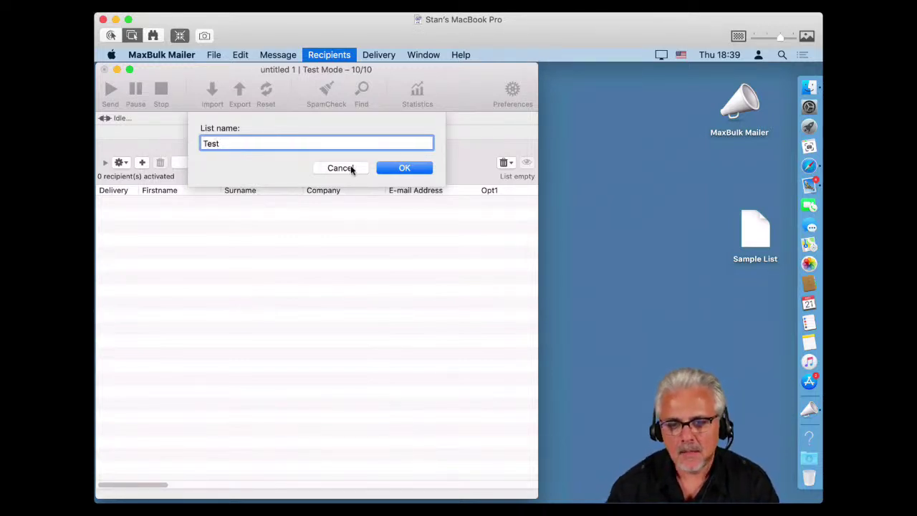
left_click(405, 171)
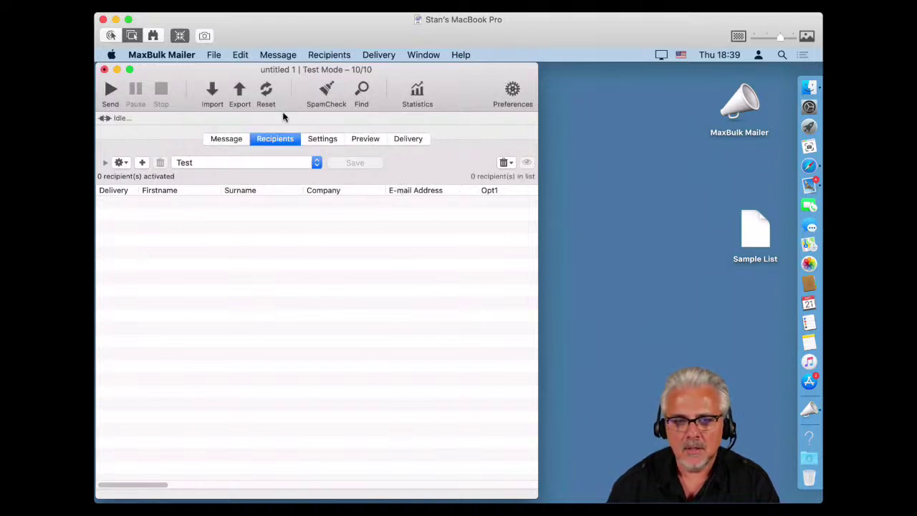
left_click(212, 89)
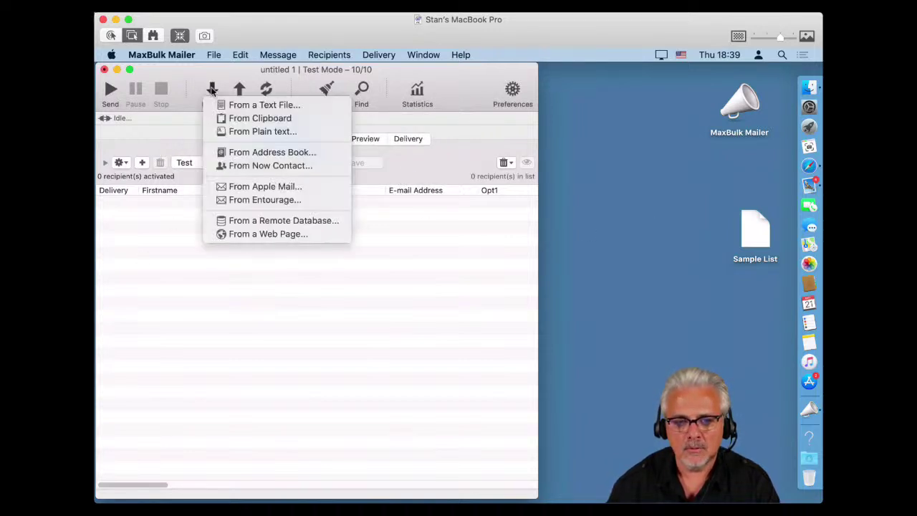
left_click(230, 106)
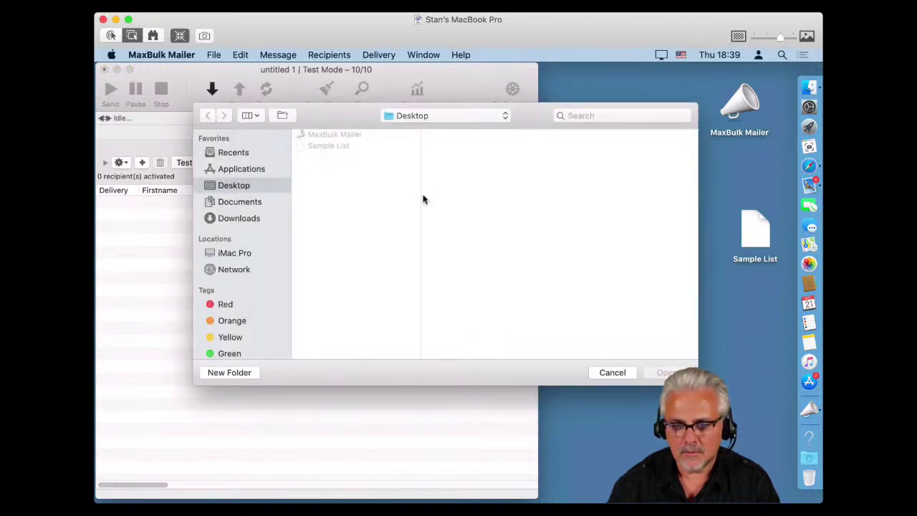
left_click(610, 373)
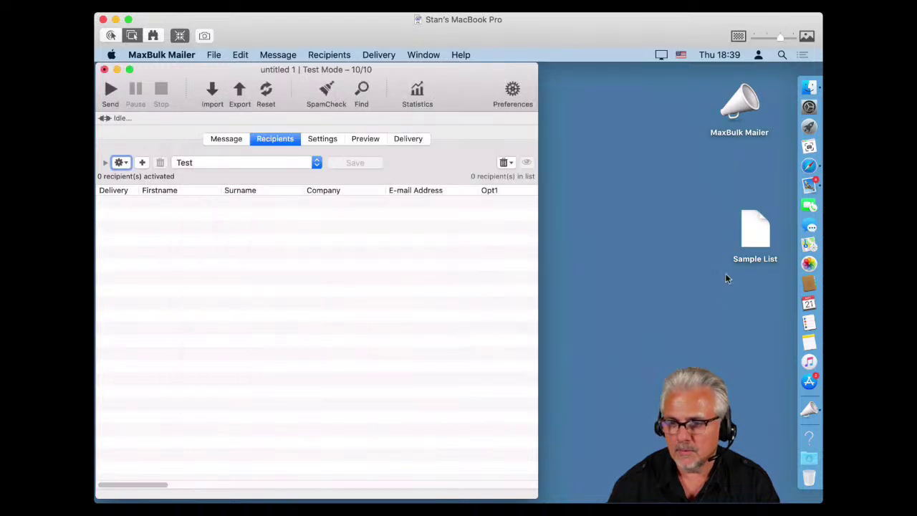
Rename the exported Sample List file on the desktop to Sample List.txt, accepting the added extension
left_click(755, 255)
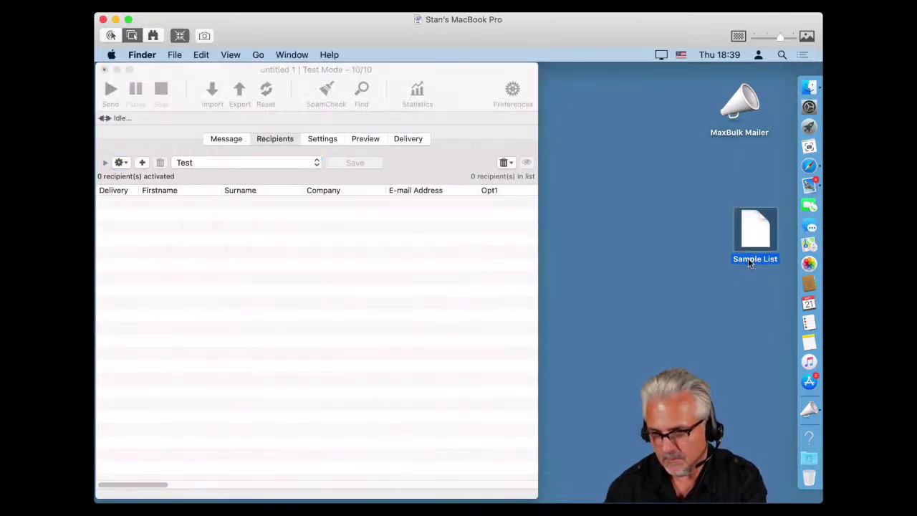
key("Return")
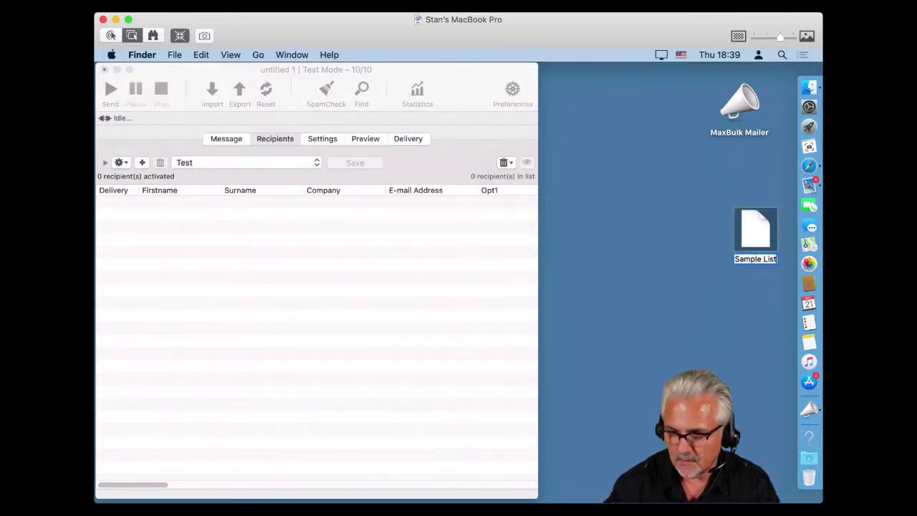
type(".")
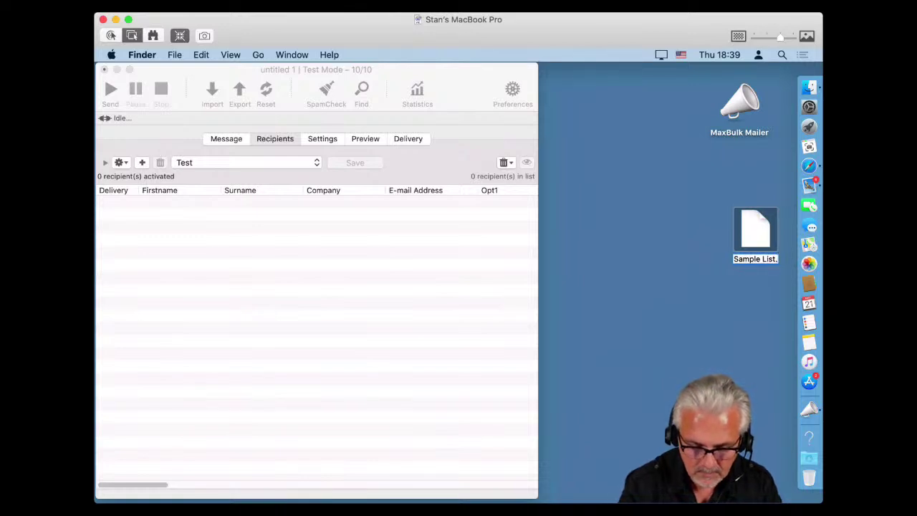
type("txt")
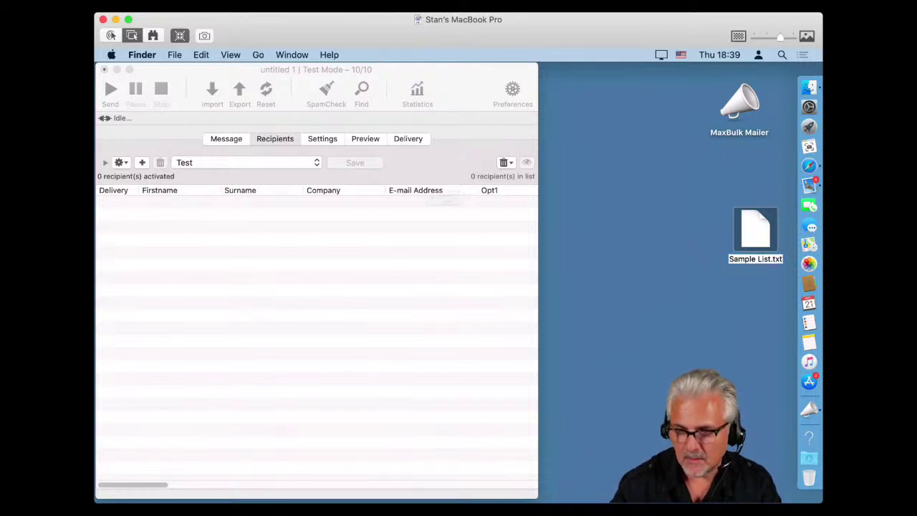
key("Return")
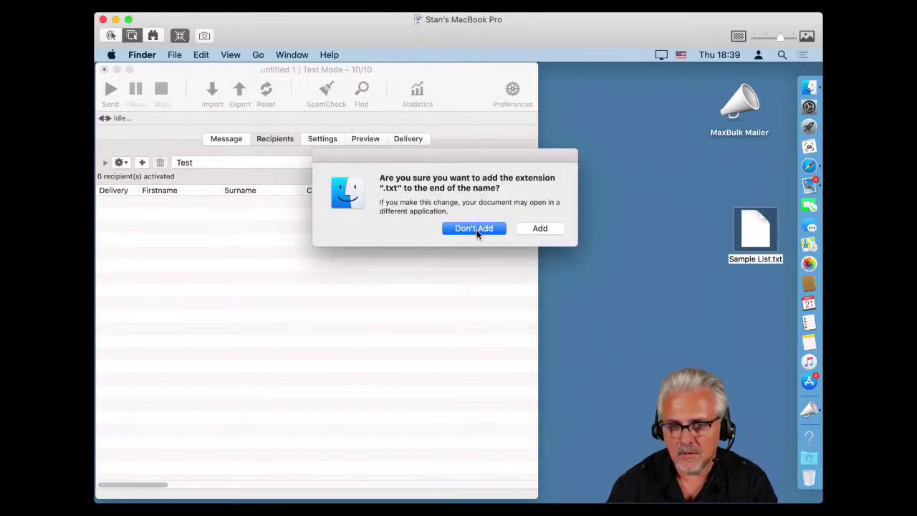
left_click(529, 229)
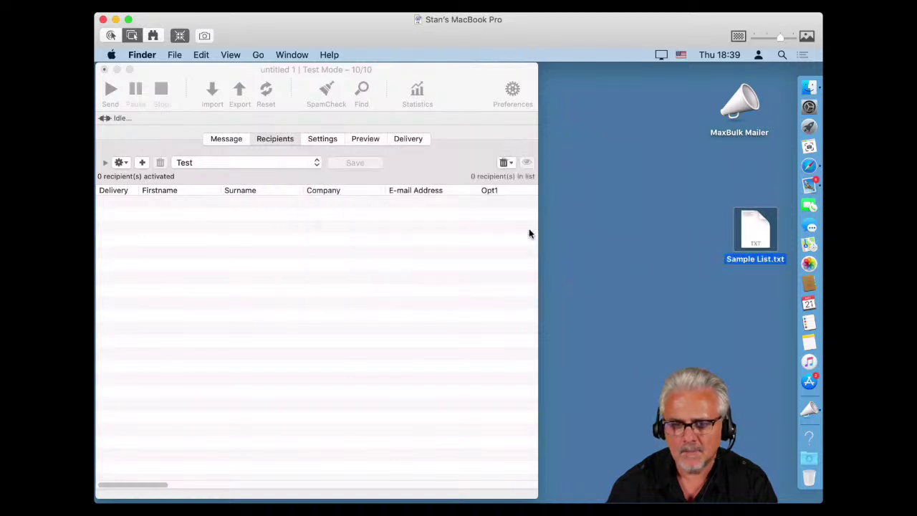
Load Sample List.txt from the Desktop as a text file import for the Test list, with Comma as the field delimiter
left_click(399, 244)
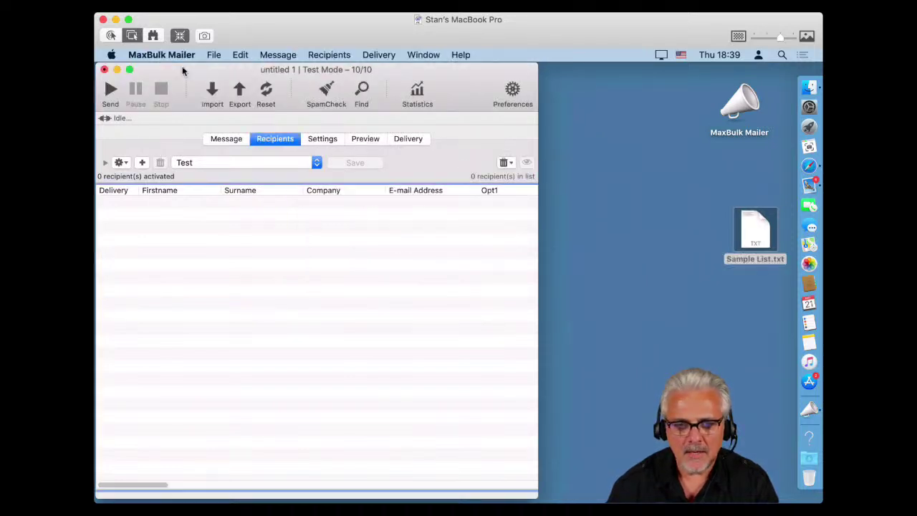
left_click(215, 92)
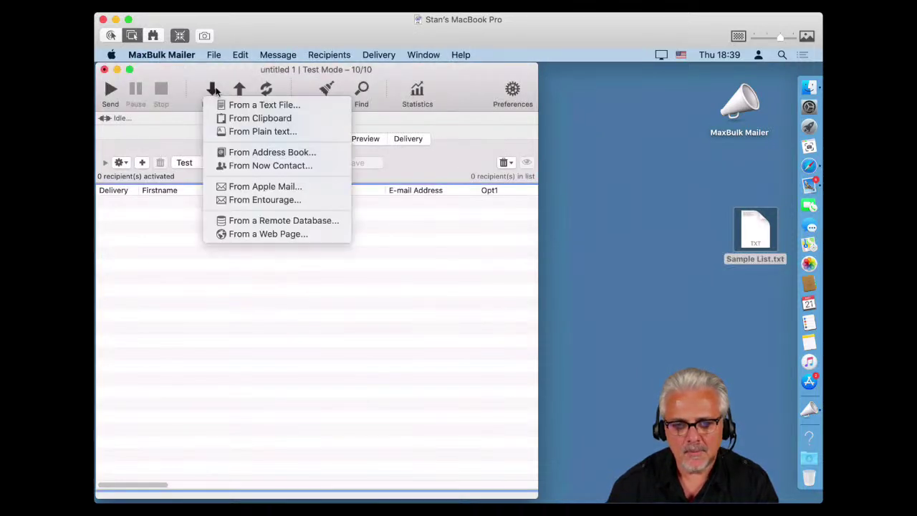
left_click(262, 106)
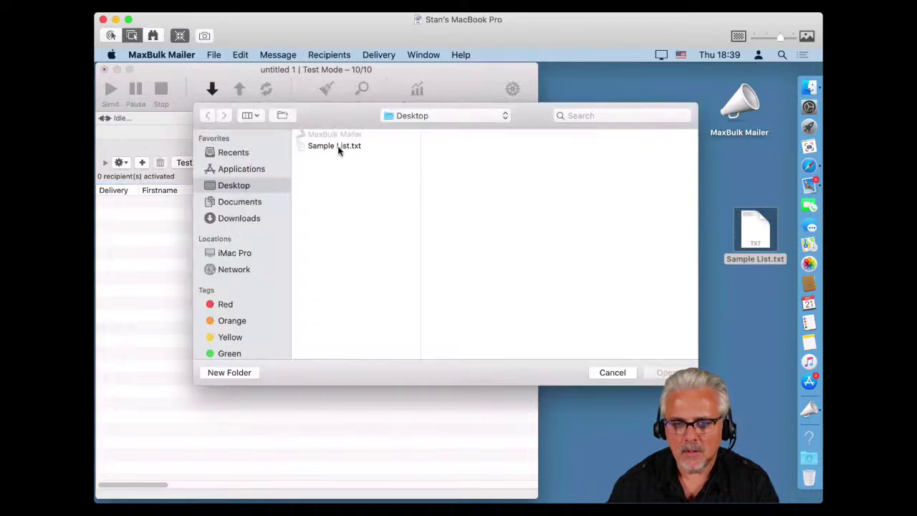
left_click(336, 146)
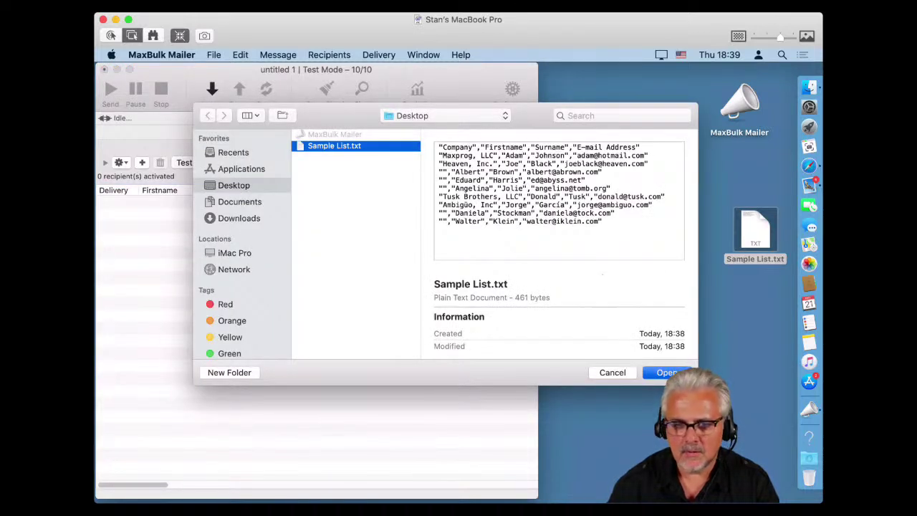
left_click(666, 372)
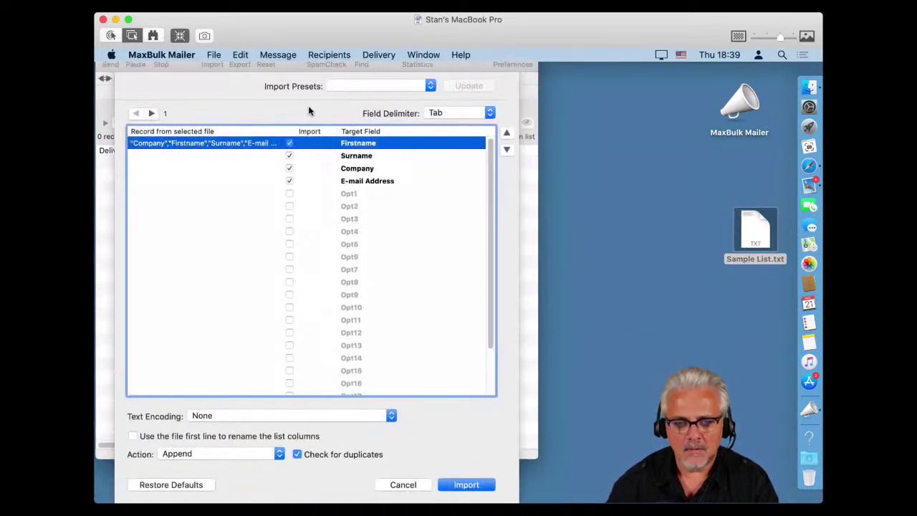
left_click(445, 114)
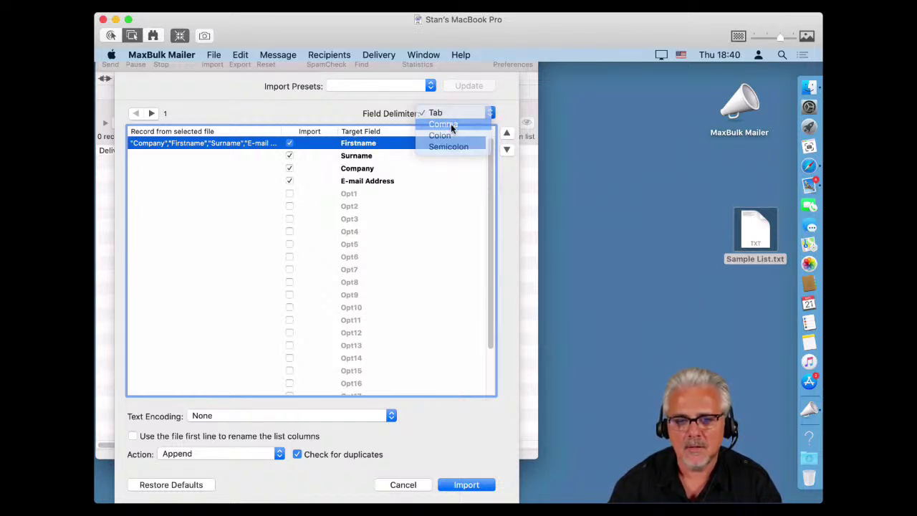
left_click(451, 125)
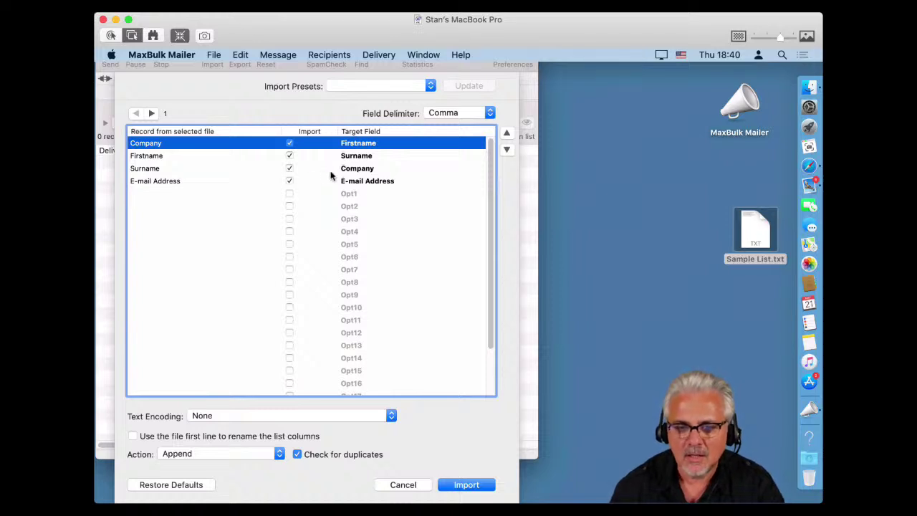
Exclude the E-mail Address field from the import and include it again
left_click(367, 183)
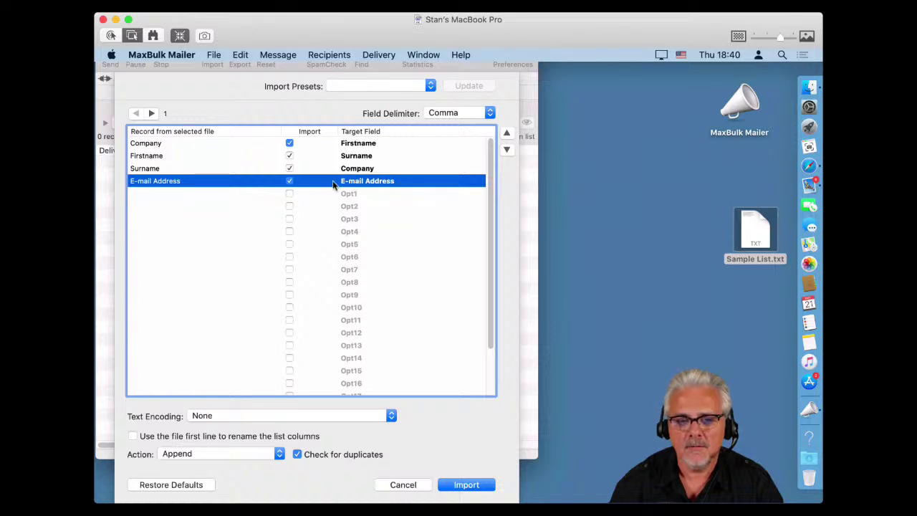
left_click(290, 182)
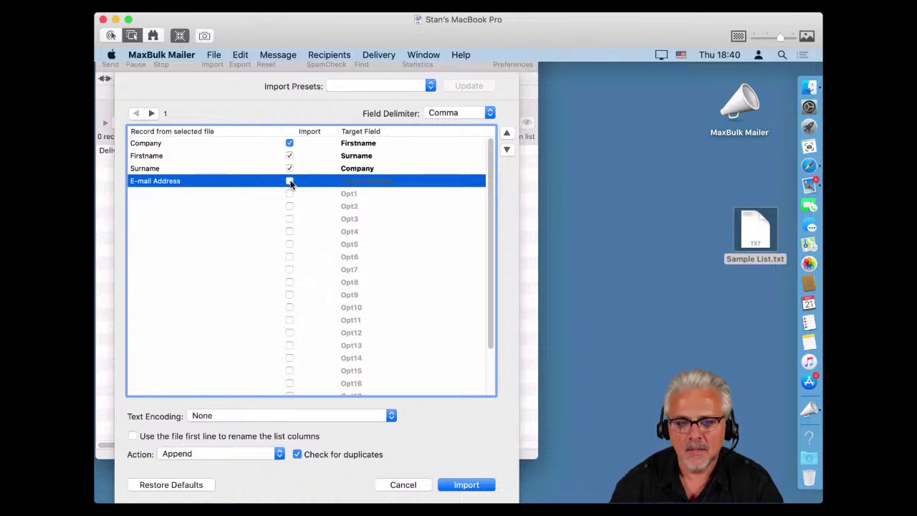
left_click(290, 181)
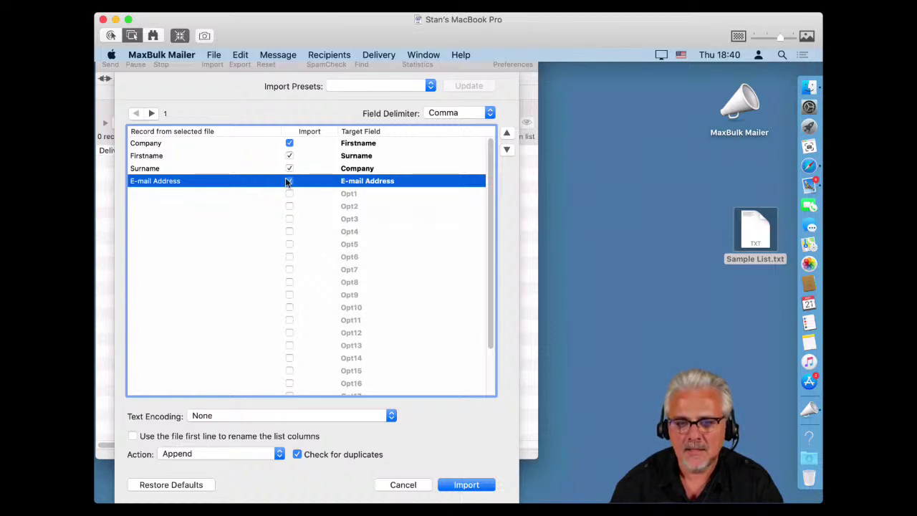
Move the Company target field above Firstname and Surname to match the order of the file's columns
left_click(336, 170)
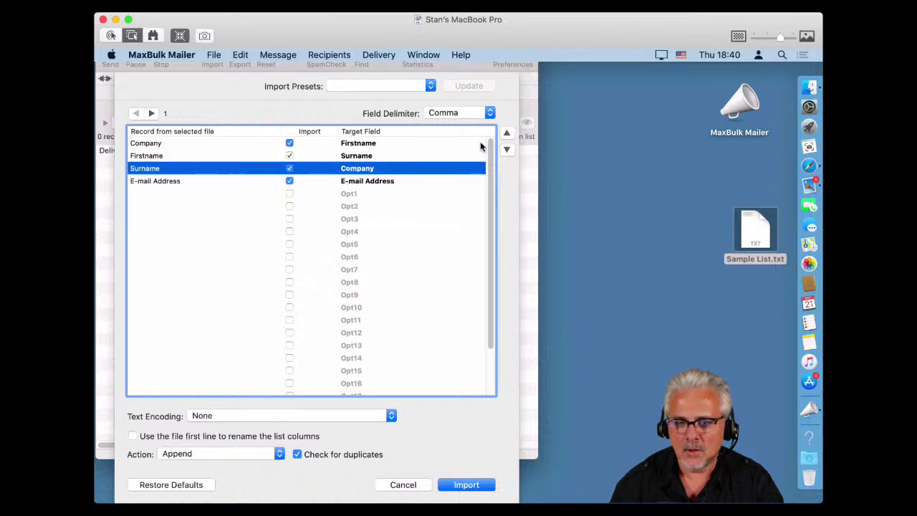
left_click(507, 136)
left_click(507, 136)
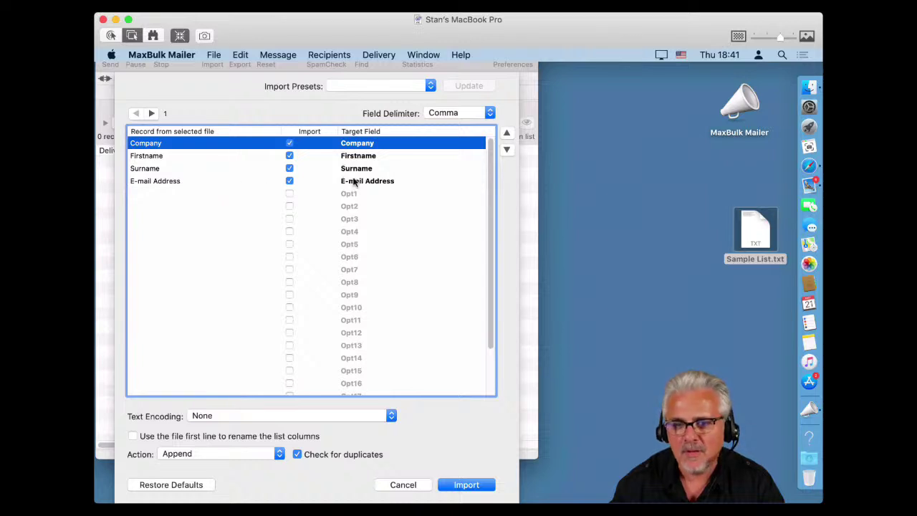
left_click(363, 91)
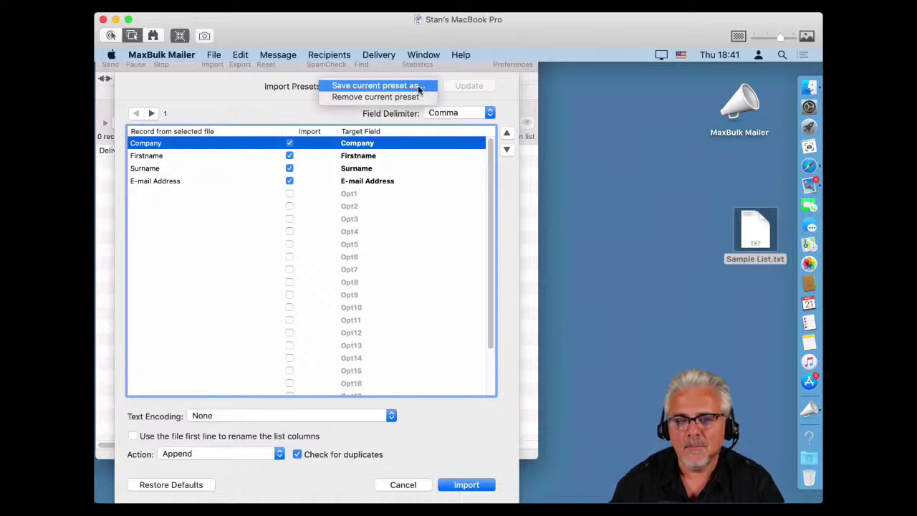
left_click(230, 98)
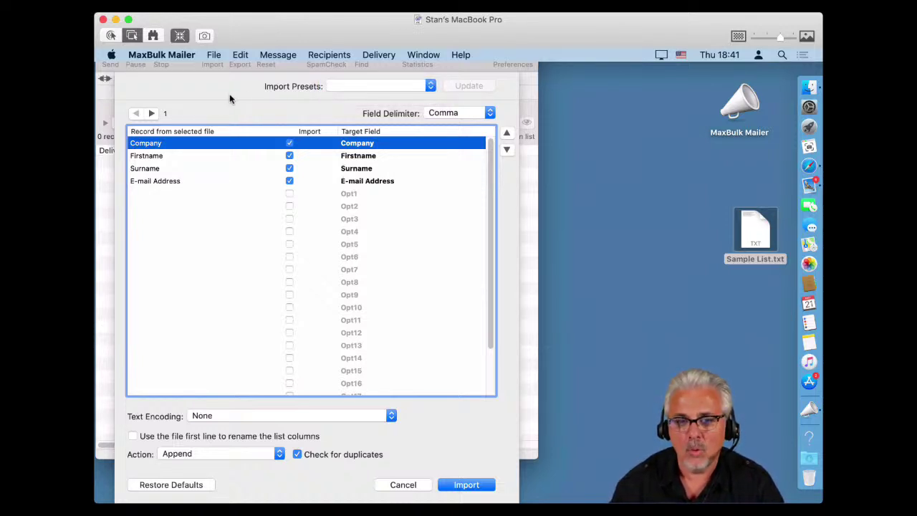
Set the text encoding to UTF-8 Universal Alphabet, import the records into the Test list, and close the import report
left_click(234, 416)
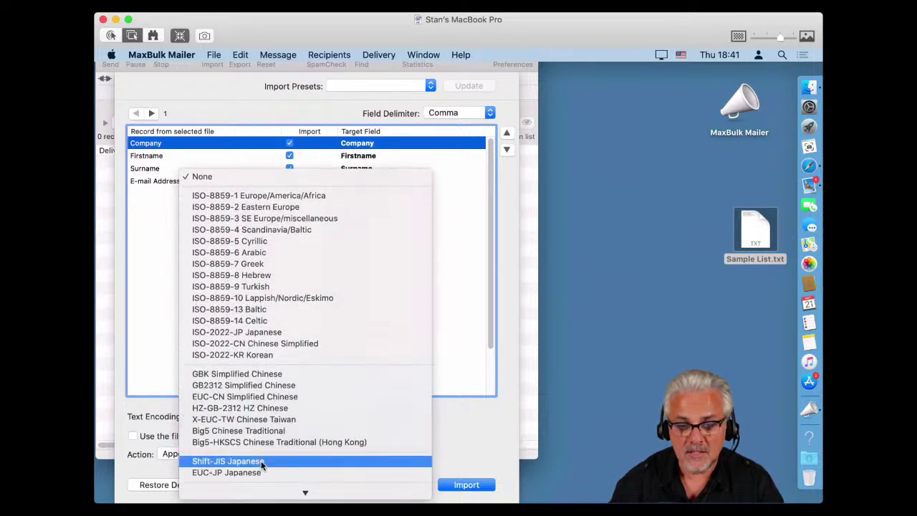
scroll(262, 464, "down", 5)
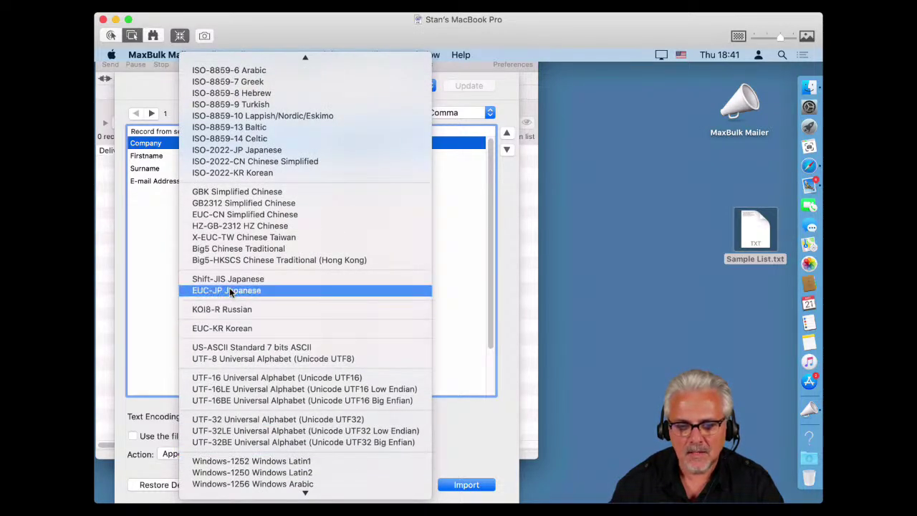
left_click(235, 357)
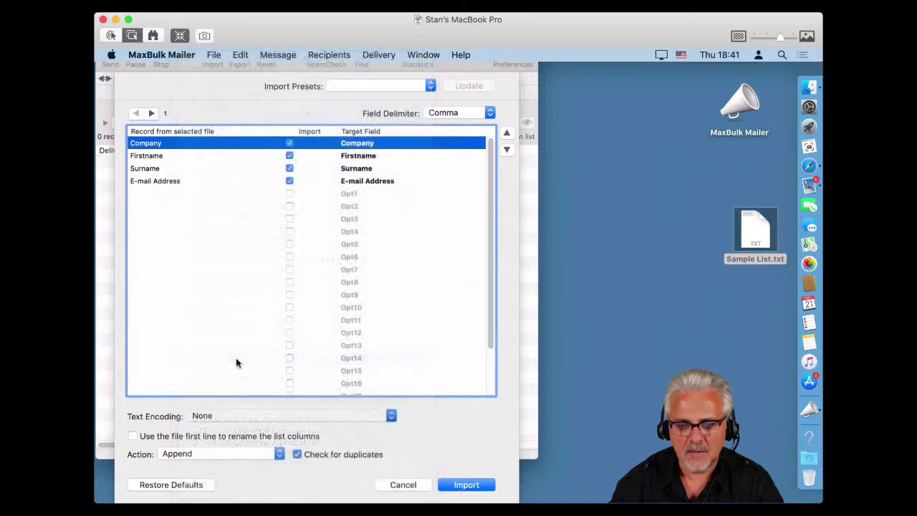
left_click(462, 485)
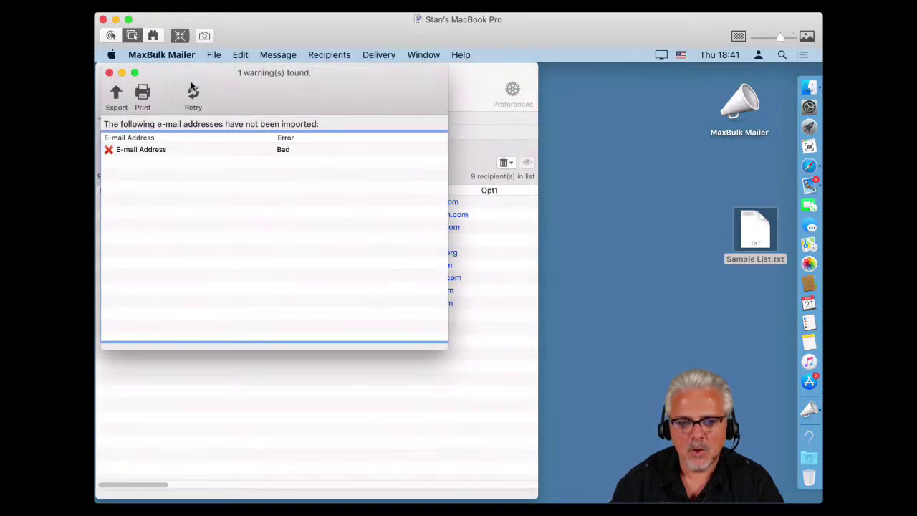
left_click_drag(414, 103, 666, 223)
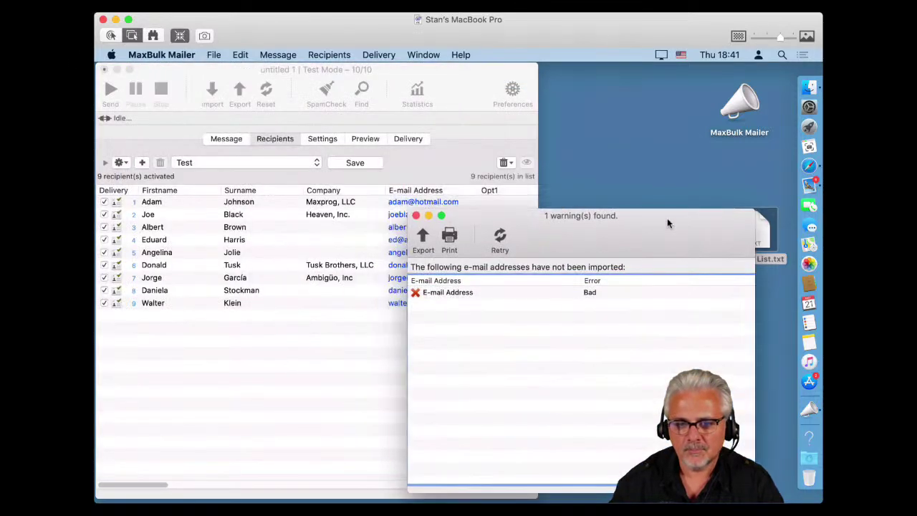
left_click(416, 215)
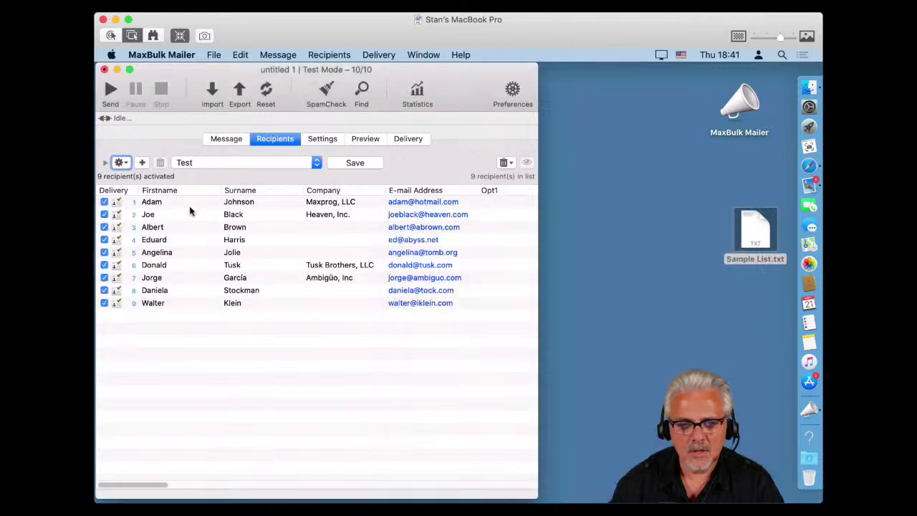
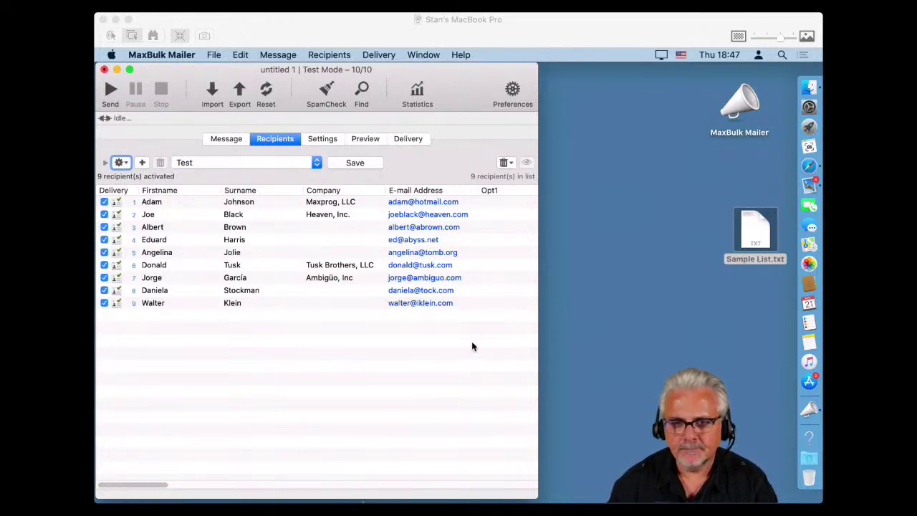
Open the Delivery preferences and examine the available types and formats of the e-mailed delivery report
left_click(379, 340)
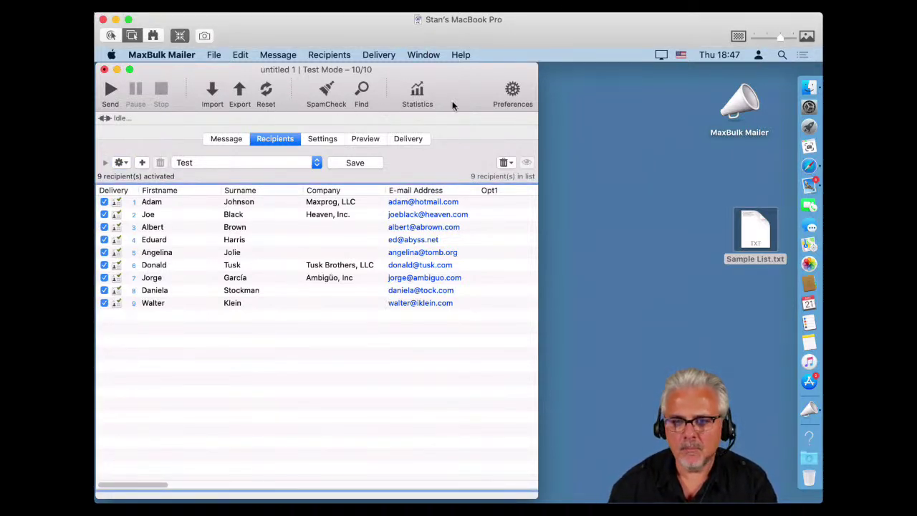
left_click(509, 91)
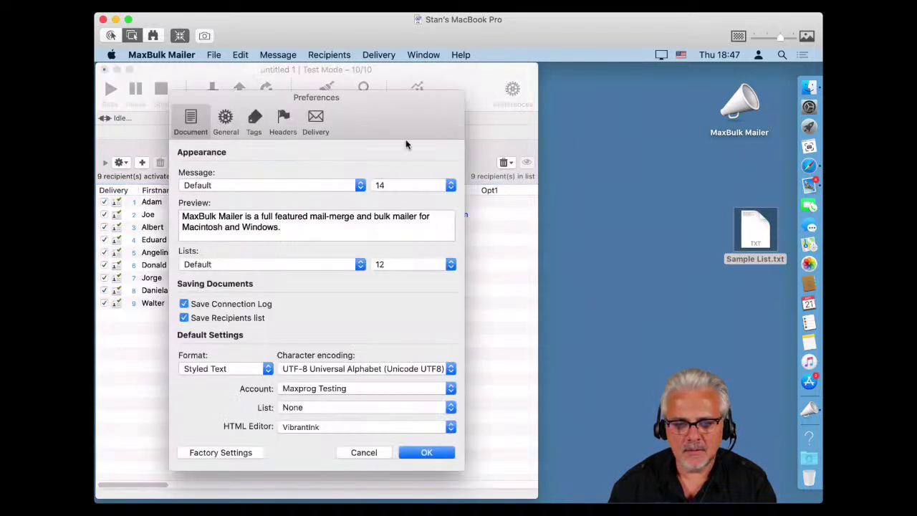
left_click(316, 117)
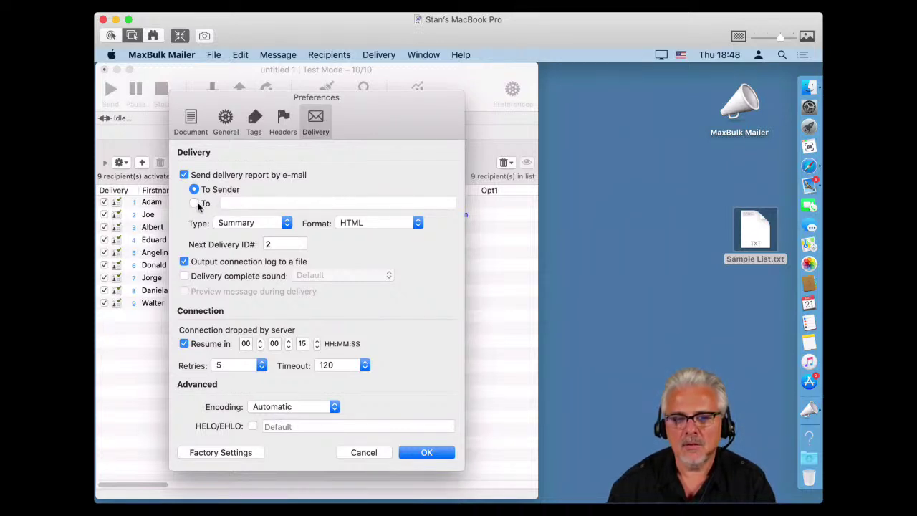
left_click(242, 223)
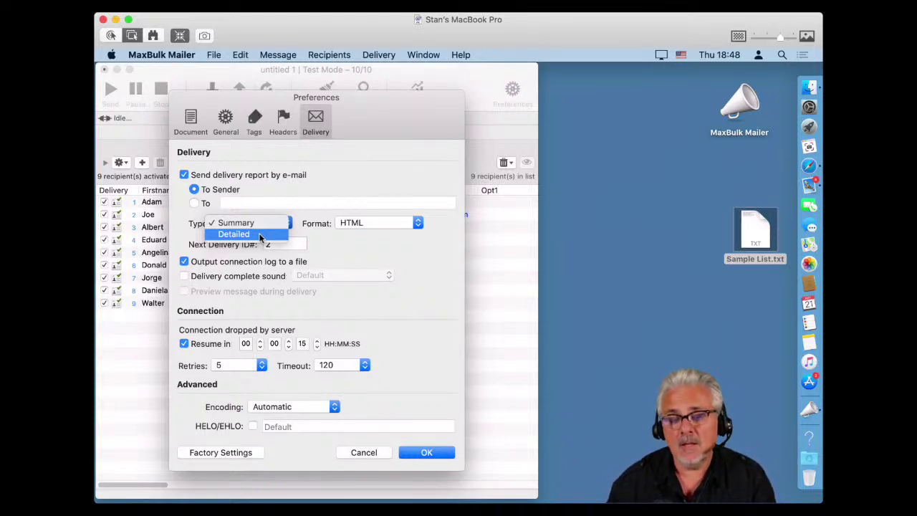
left_click(339, 241)
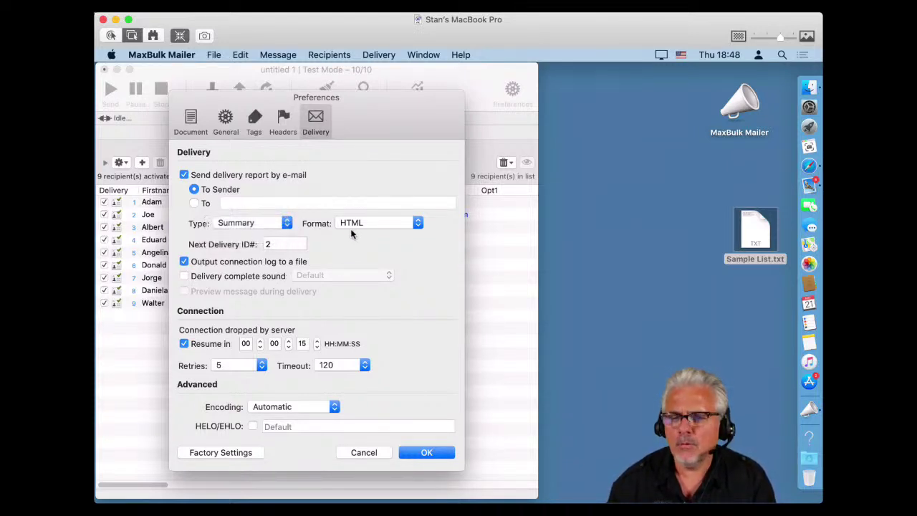
left_click(362, 227)
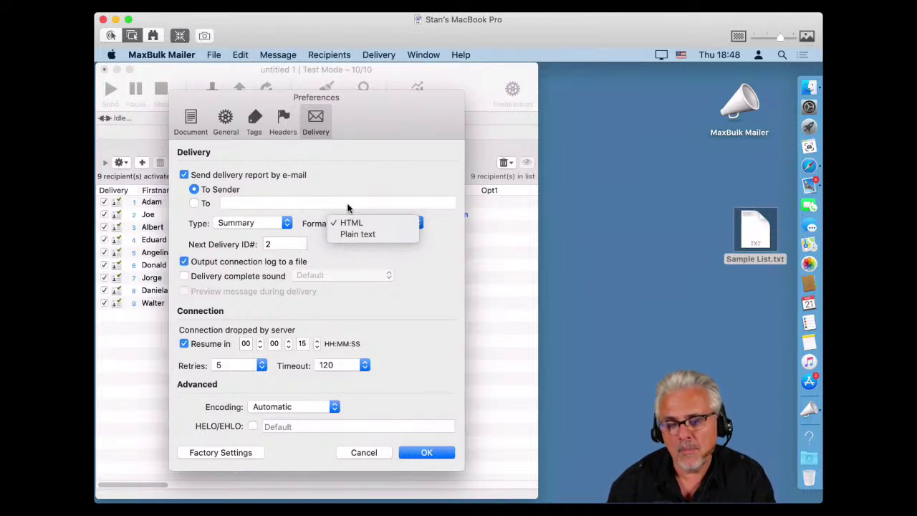
left_click(288, 245)
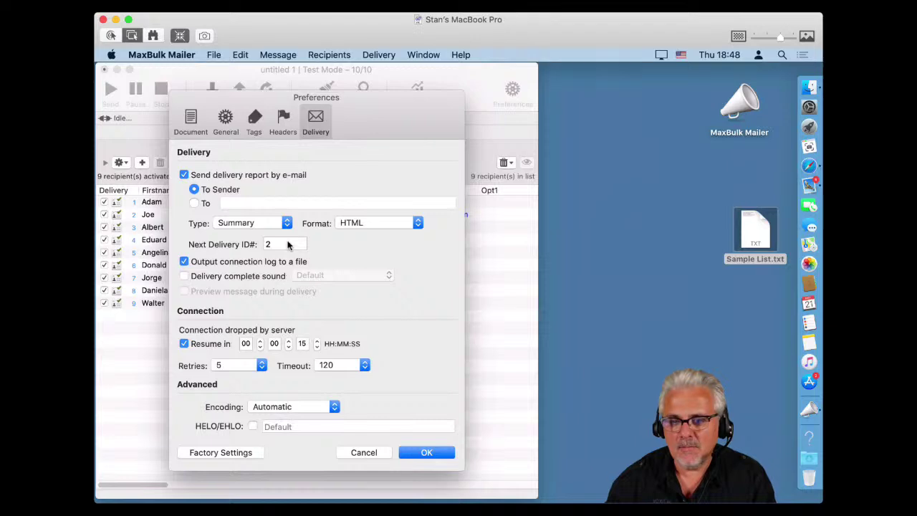
Try 1000 and 10000 as the next delivery ID and clear the value again
left_click_drag(439, 103, 712, 136)
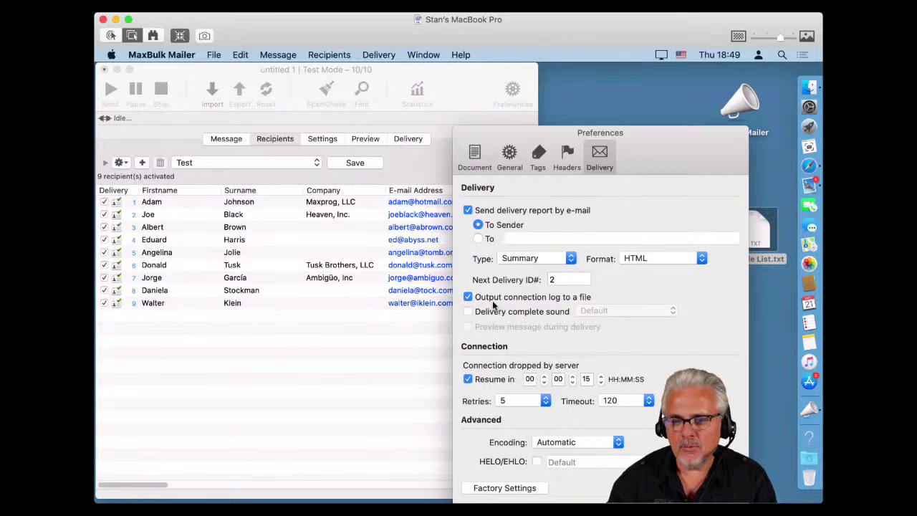
double_click(572, 280)
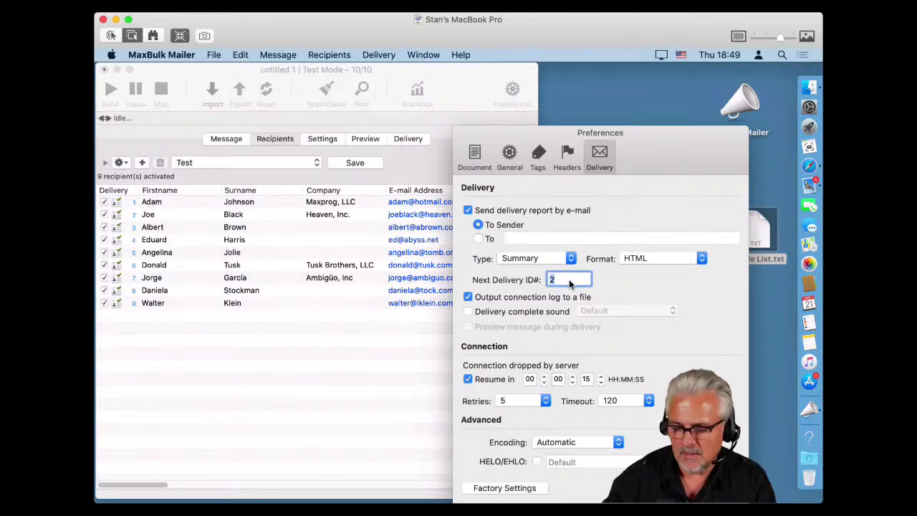
type("1000")
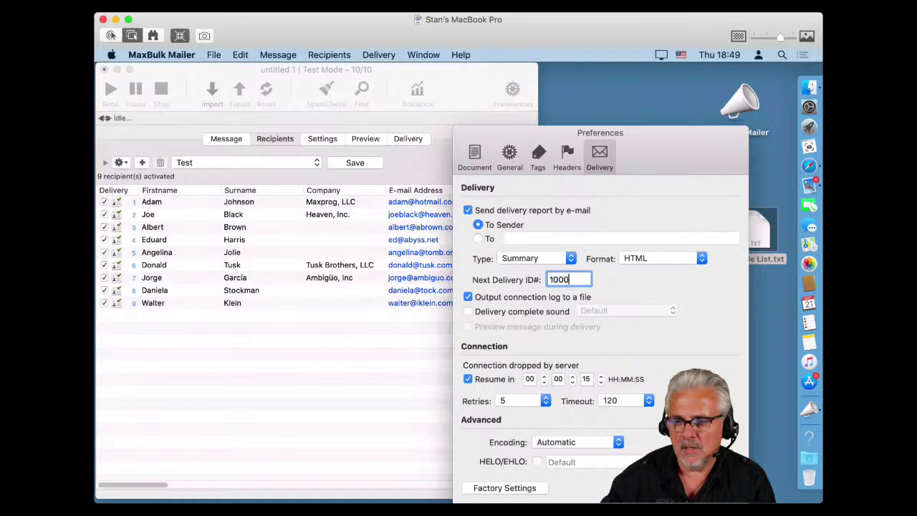
type("0")
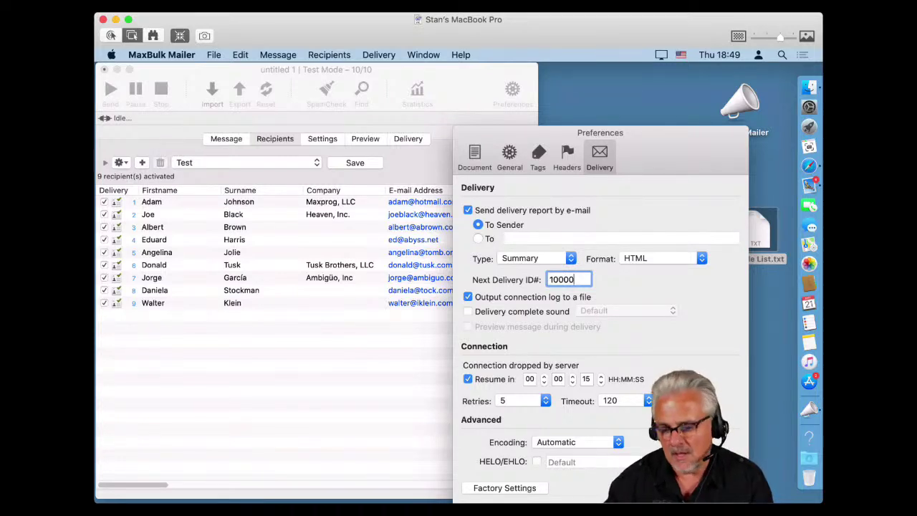
key("BackSpace")
key("BackSpace")
key("BackSpace")
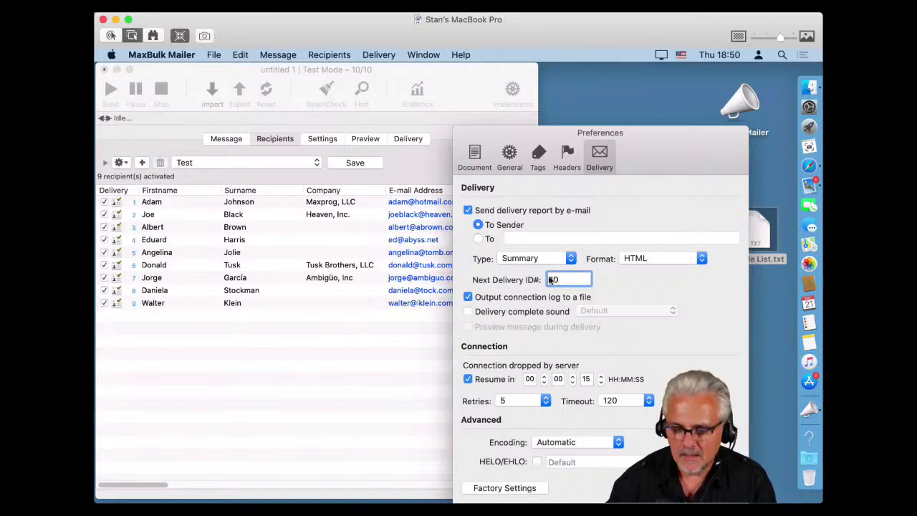
key("BackSpace")
key("BackSpace")
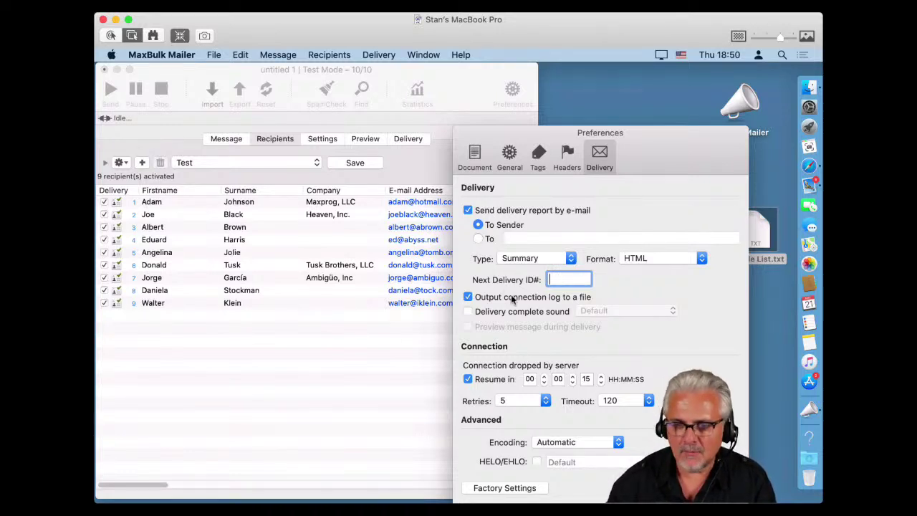